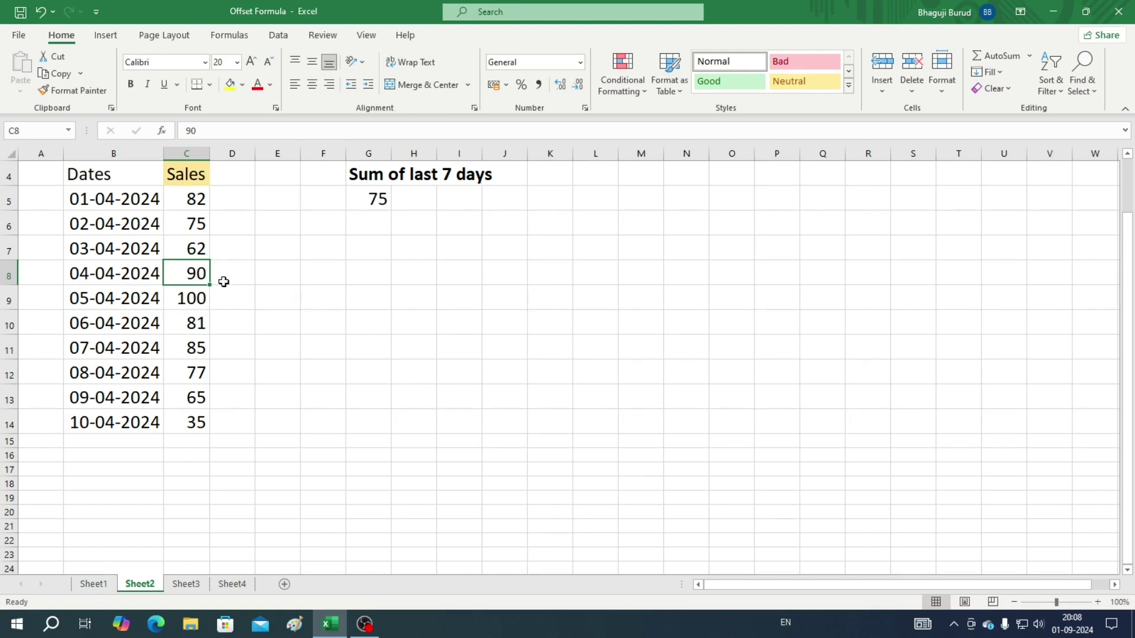
pyautogui.moveTo(187, 269); pyautogui.dragTo(188, 351)
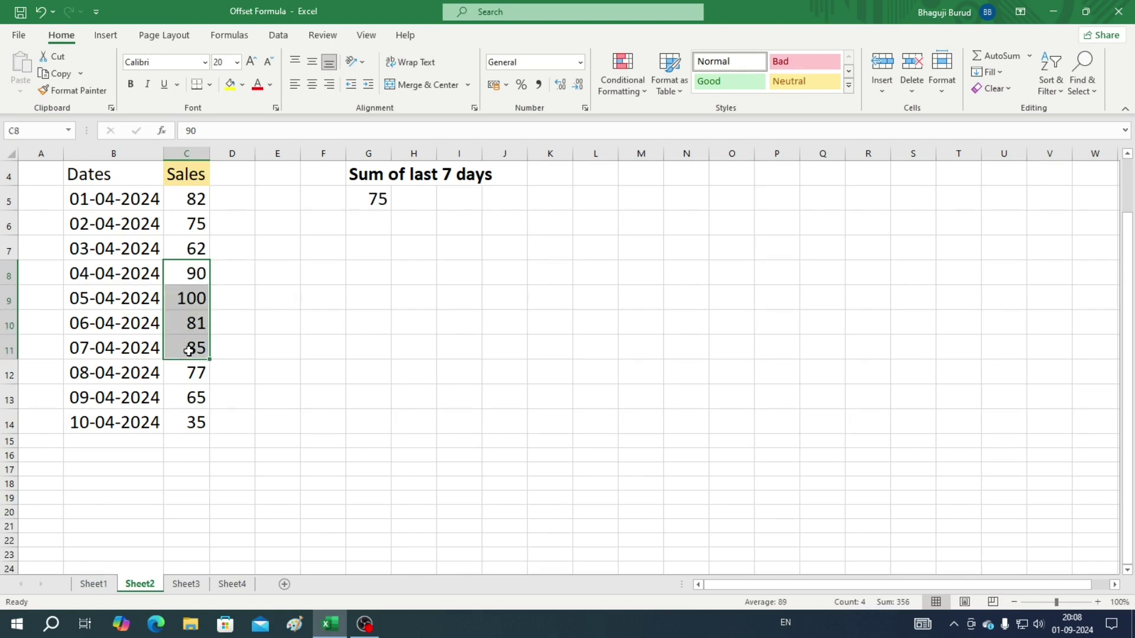
pyautogui.moveTo(202, 266); pyautogui.dragTo(321, 347)
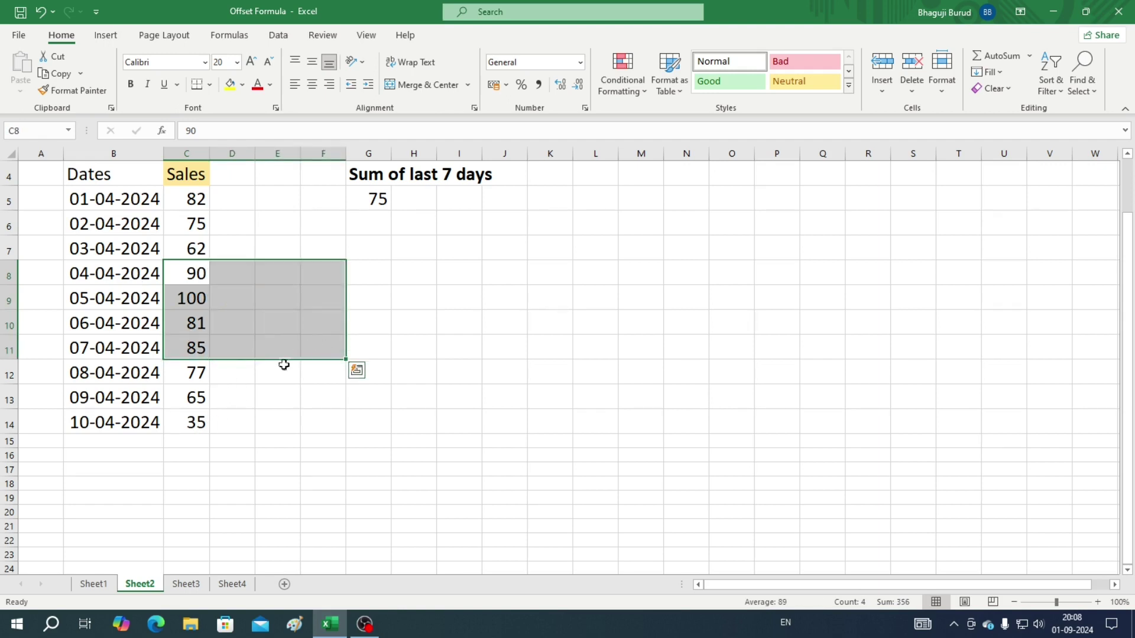
pyautogui.click(627, 279)
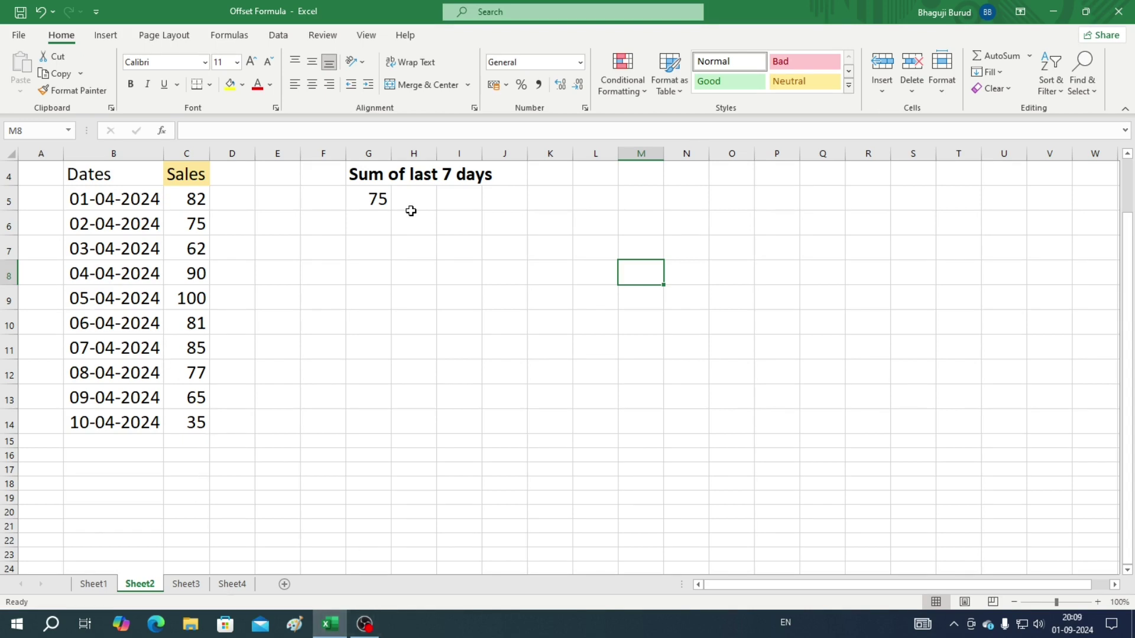
# Replace the formula in G5 under "Sum of last 7 days" with =SUM(C8:C14).
pyautogui.click(370, 202)
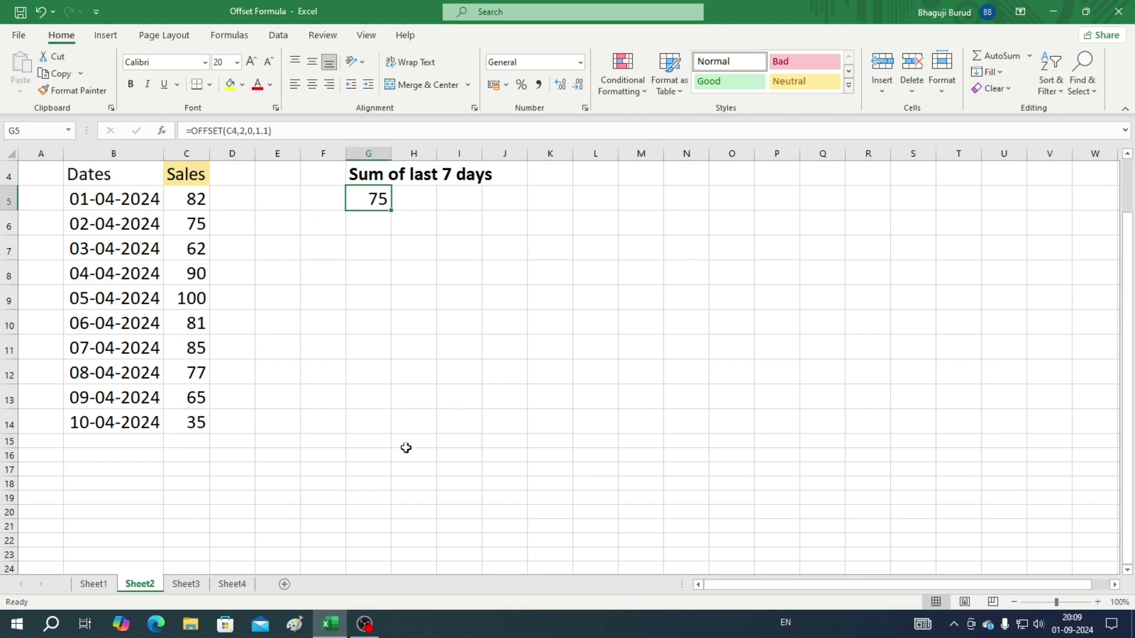
pyautogui.press('Delete')
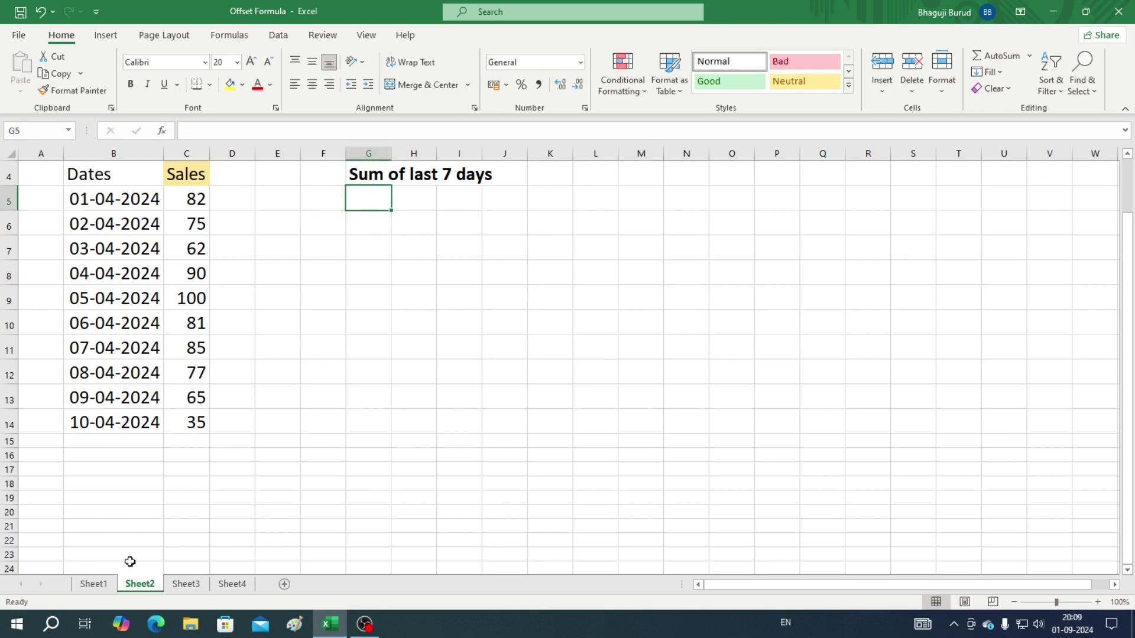
pyautogui.write('=SUM(')
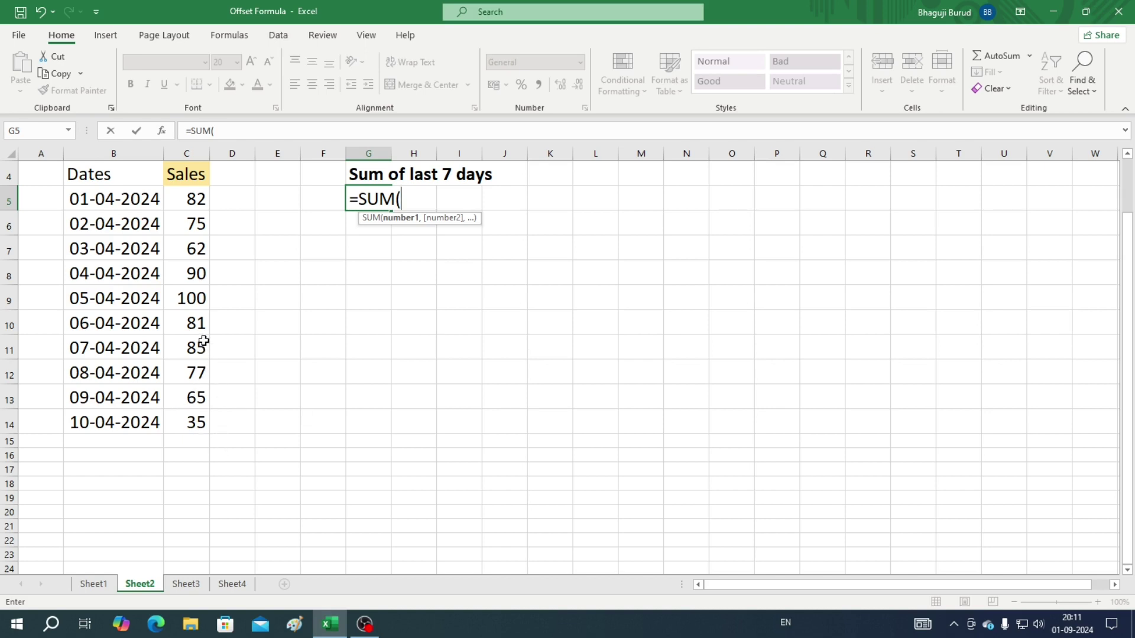
pyautogui.moveTo(176, 267); pyautogui.dragTo(177, 422)
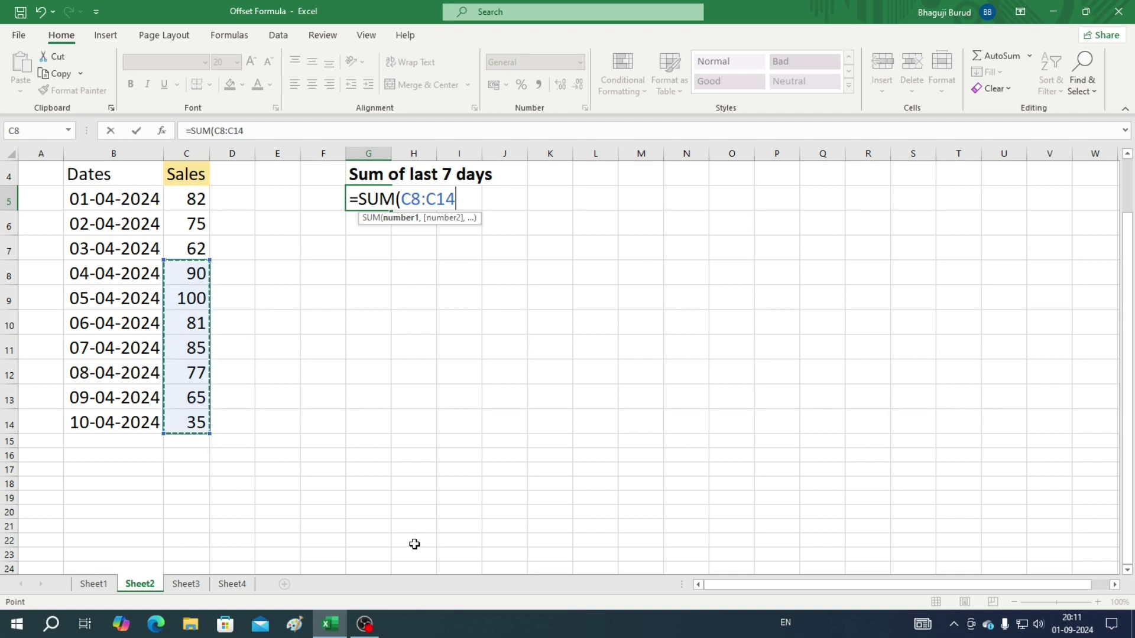
pyautogui.write(')')
pyautogui.press('Return')
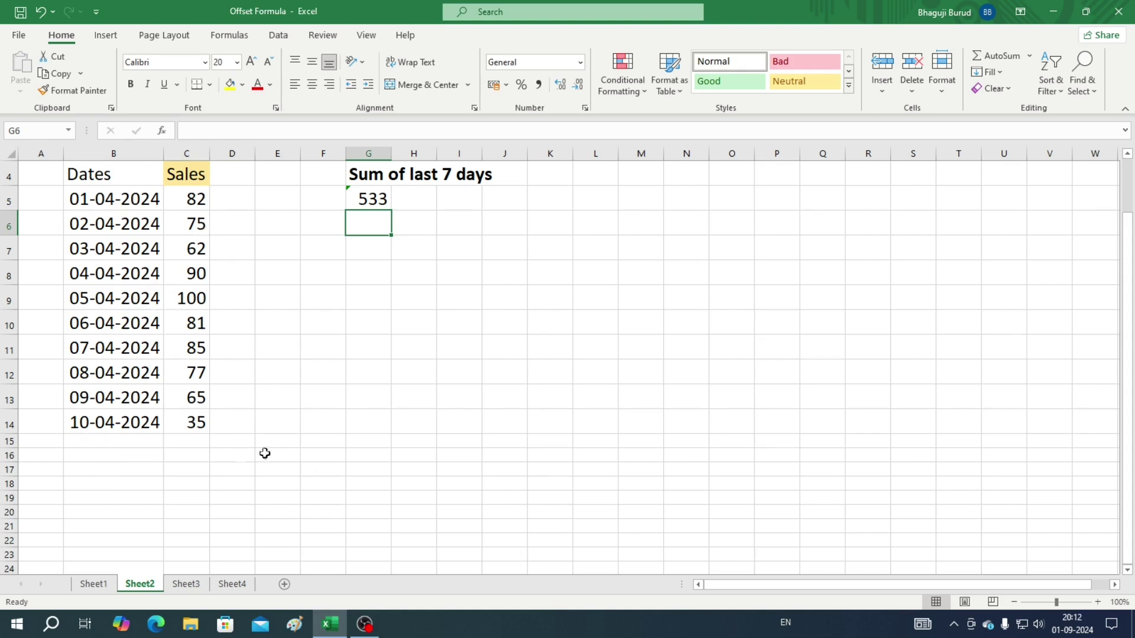
# Extend the date series to 11-04-2024 in B15 and enter sales of 40 in C15.
pyautogui.click(95, 442)
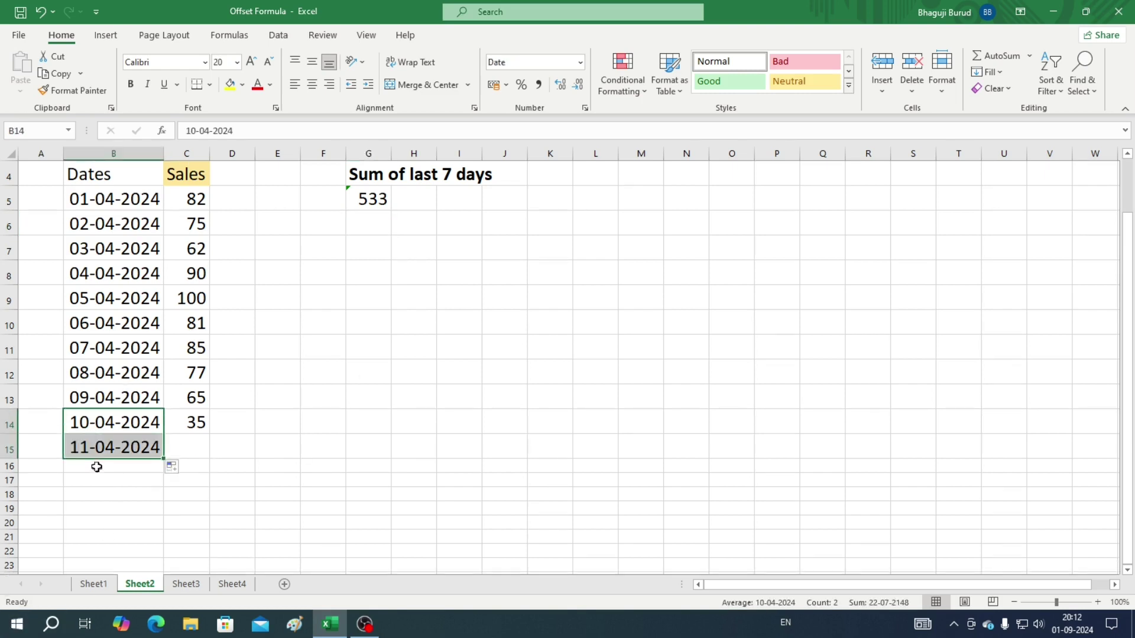
pyautogui.click(187, 446)
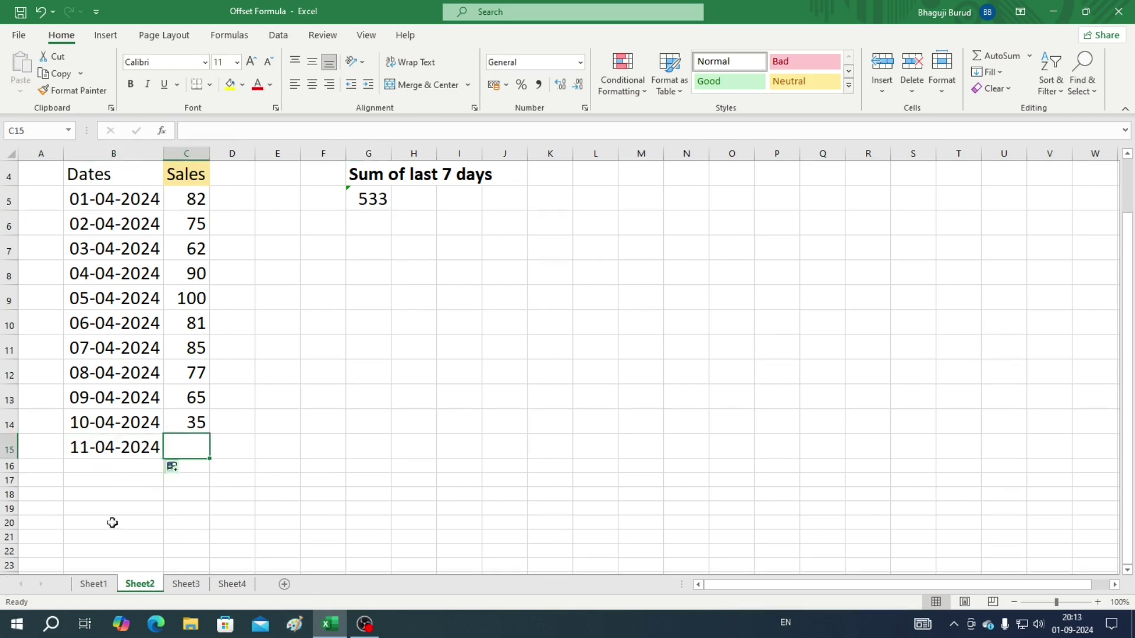
pyautogui.write('40')
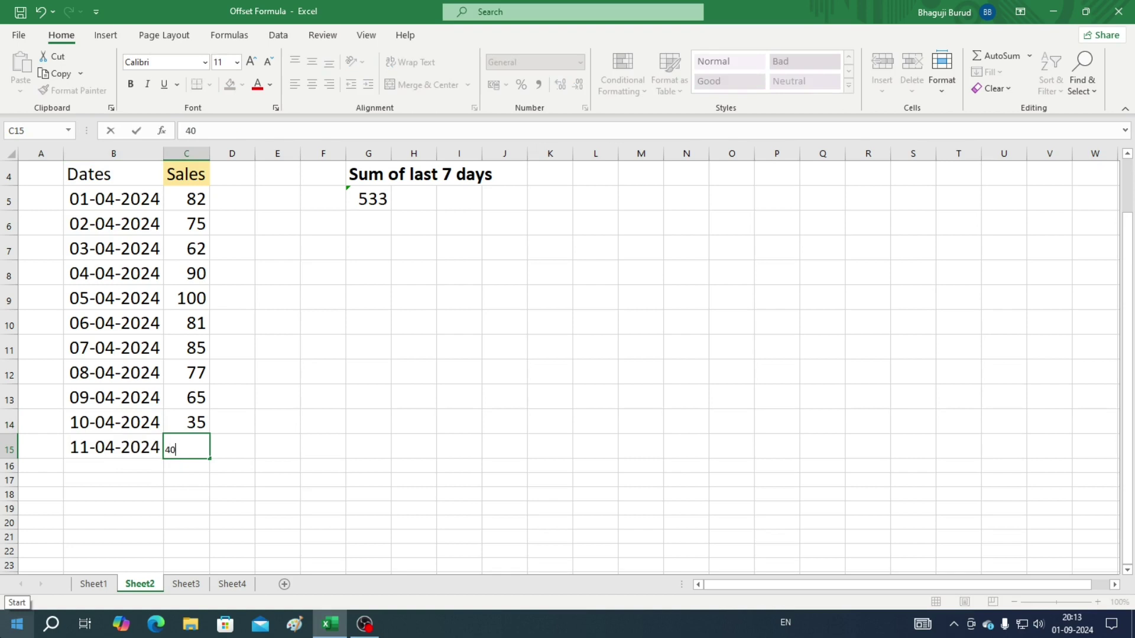
pyautogui.click(319, 507)
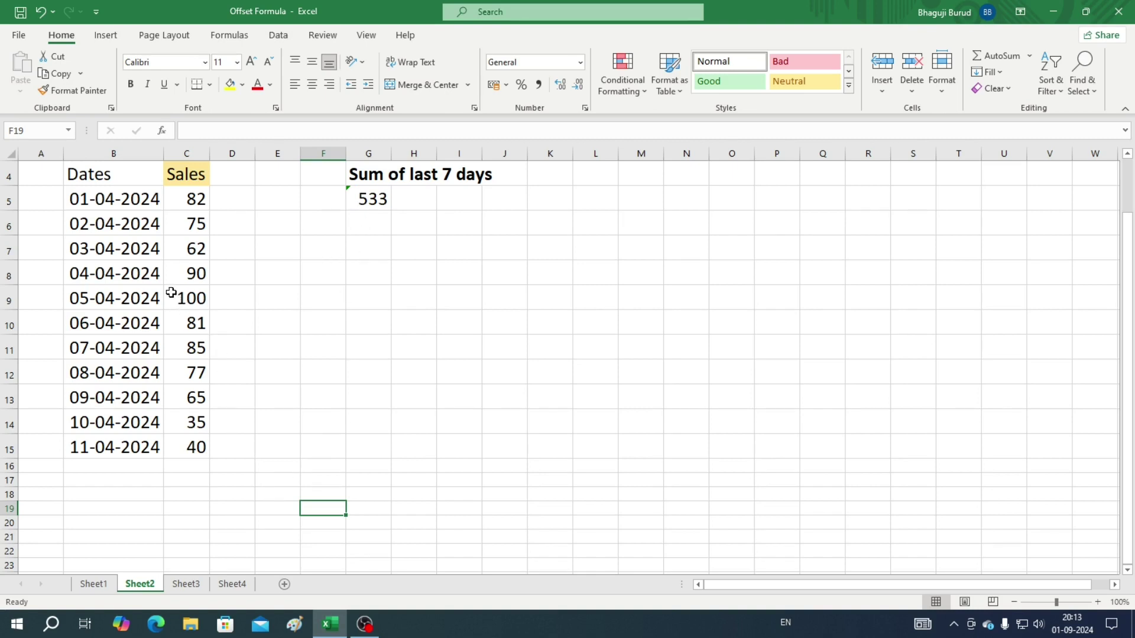
pyautogui.moveTo(171, 293); pyautogui.dragTo(181, 448)
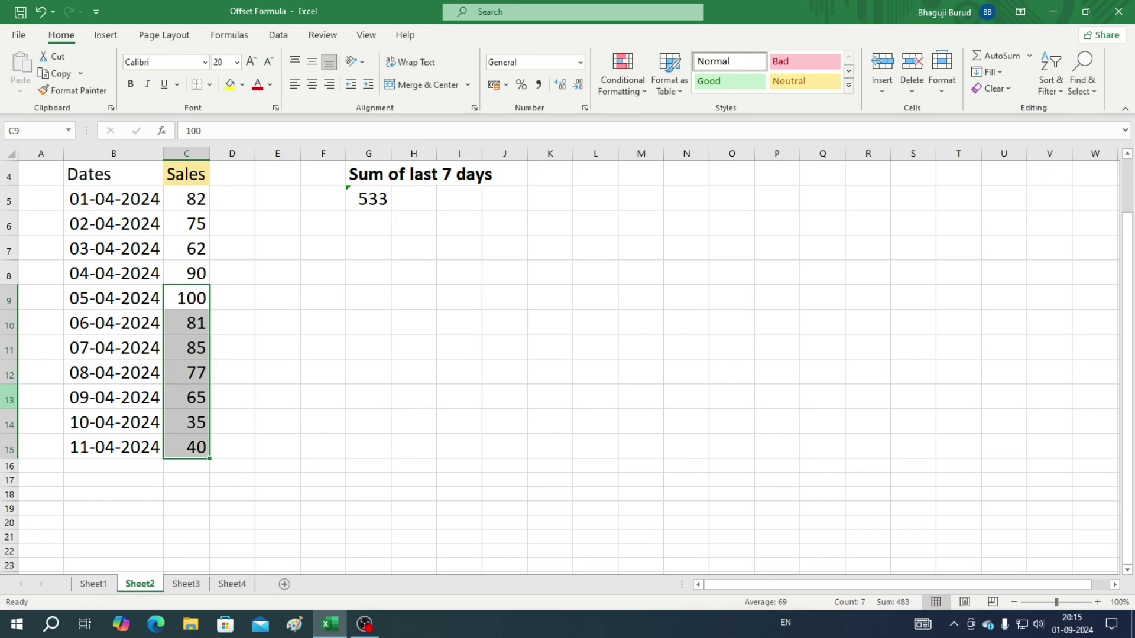
pyautogui.click(185, 180)
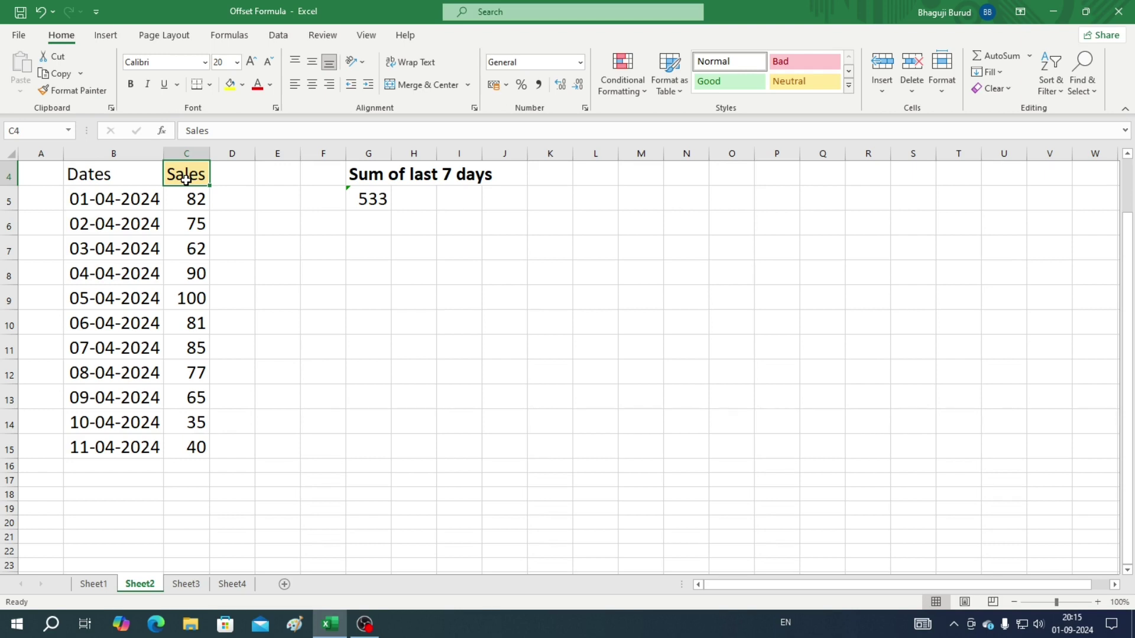
# Enter the formula =OFFSET(C4,2,0,1,1) in G9, using the Sales header cell as the reference.
pyautogui.click(364, 301)
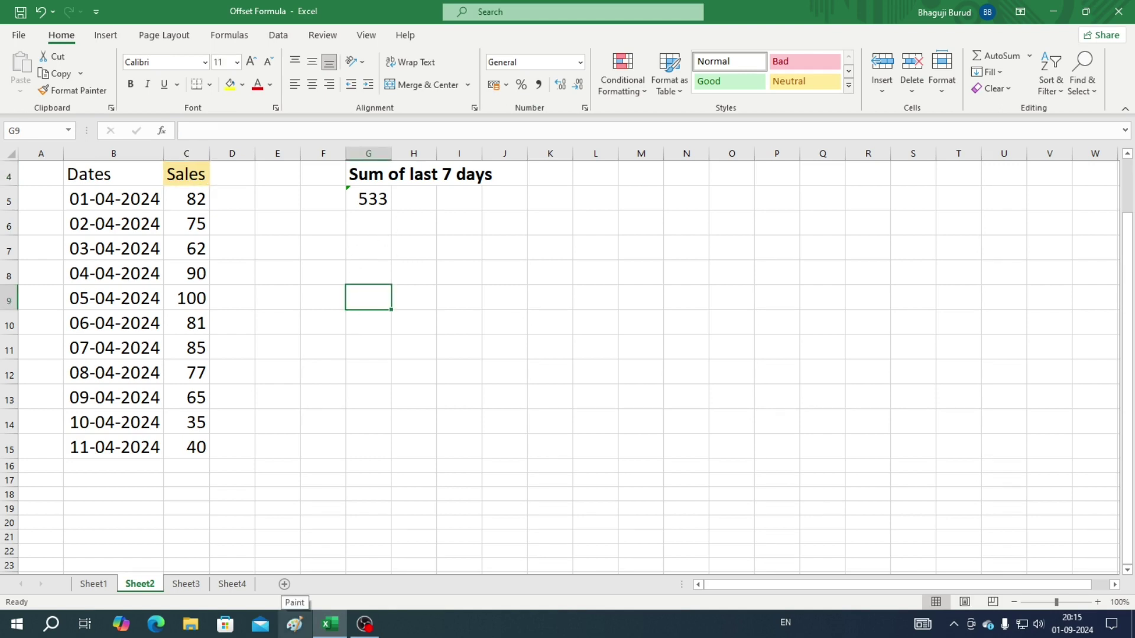
pyautogui.write('=offset(')
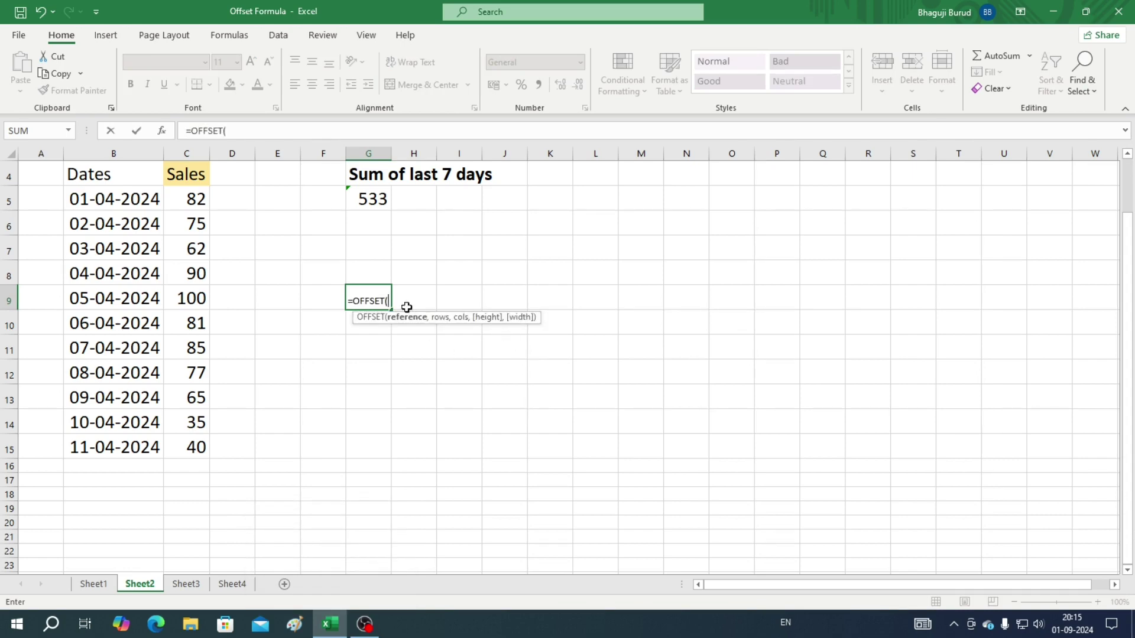
pyautogui.click(185, 176)
pyautogui.write(',')
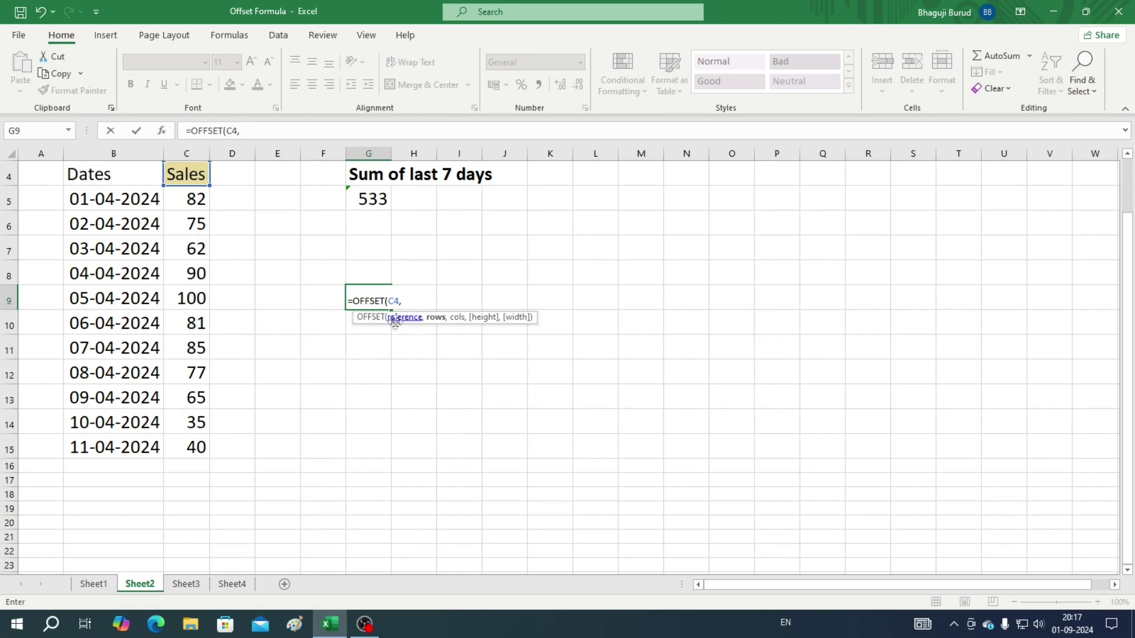
pyautogui.write('2,')
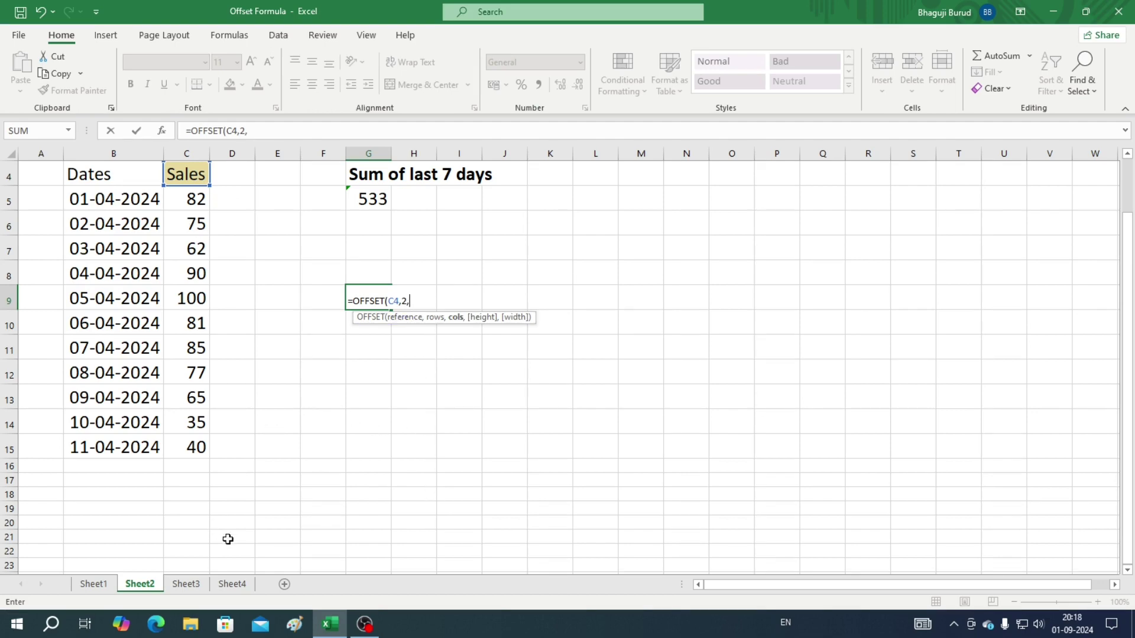
pyautogui.write('0,')
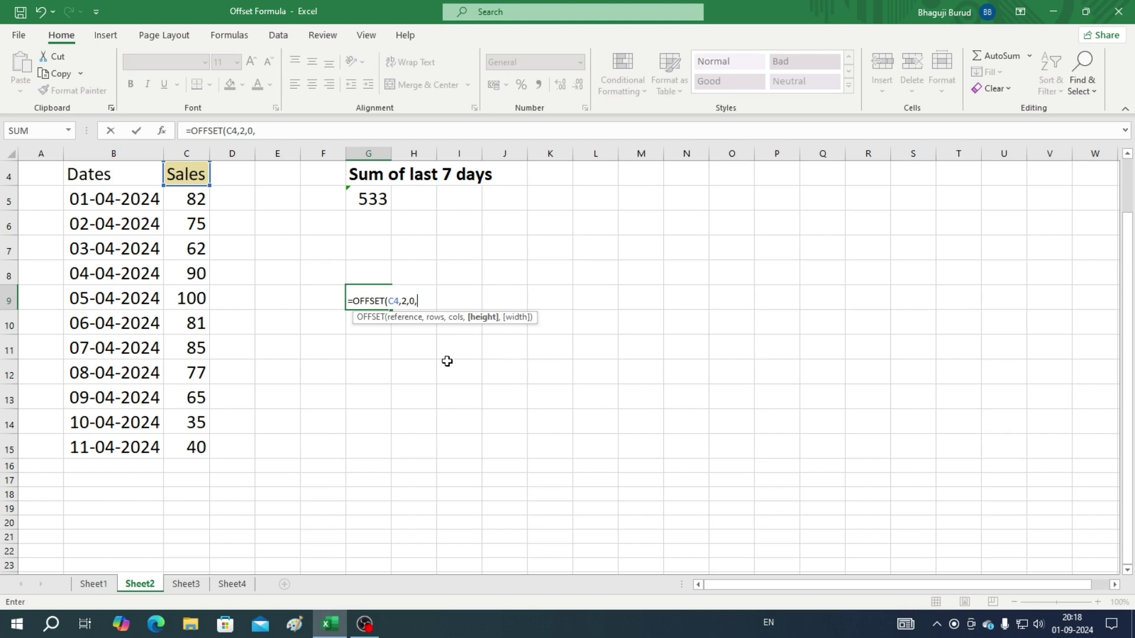
pyautogui.write('1,1')
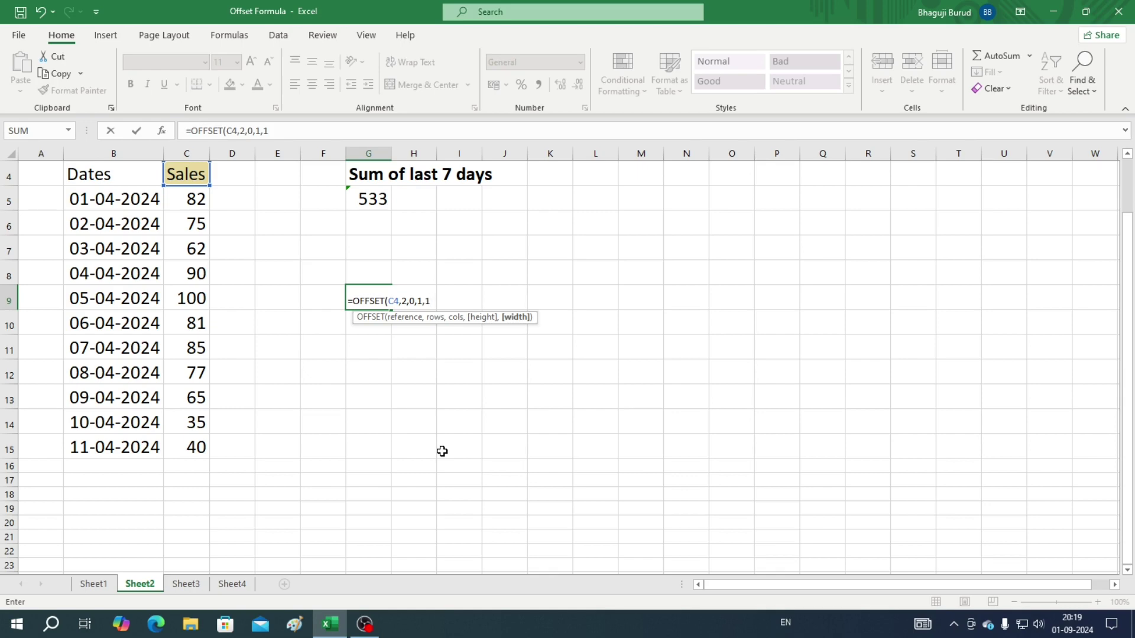
pyautogui.write(')')
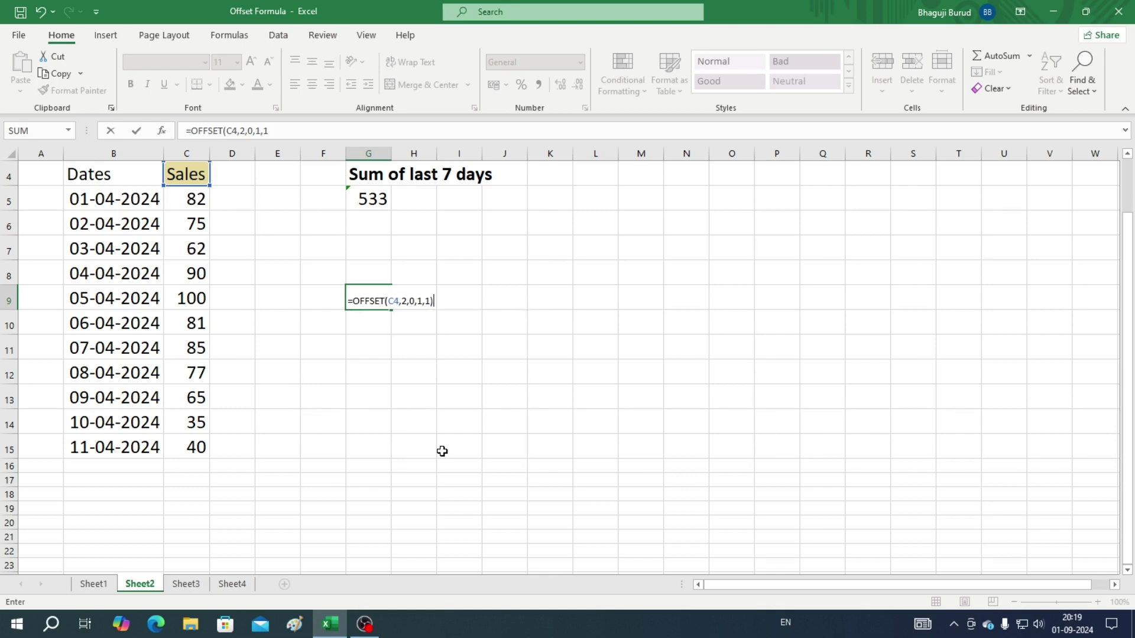
pyautogui.press('Return')
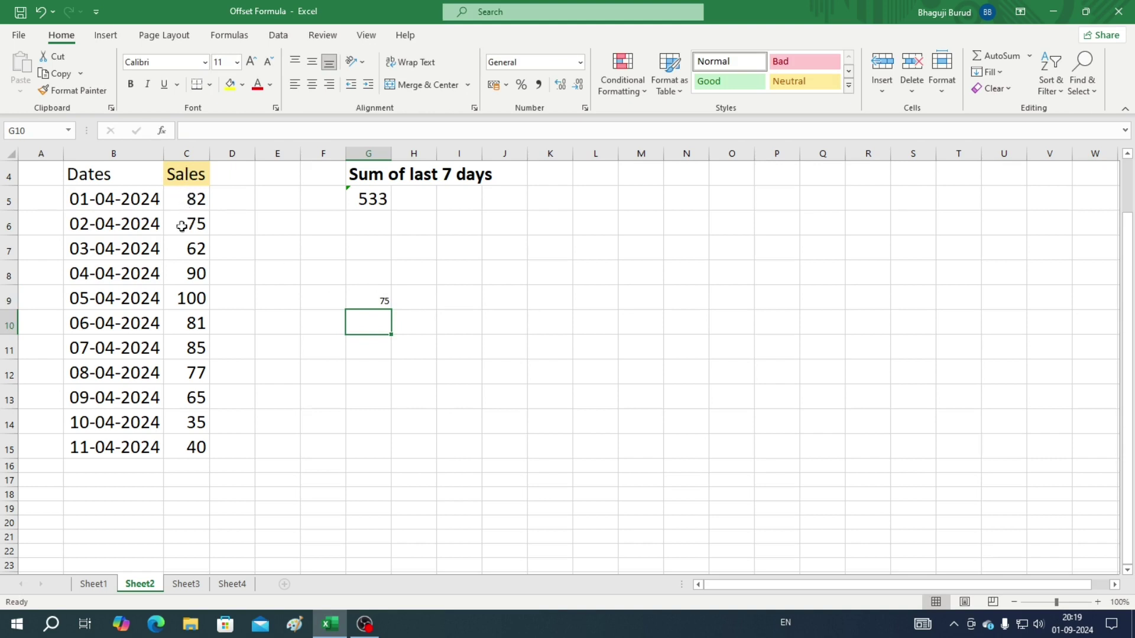
# Change the rows argument of the OFFSET formula in G9 to -2.
pyautogui.click(368, 297)
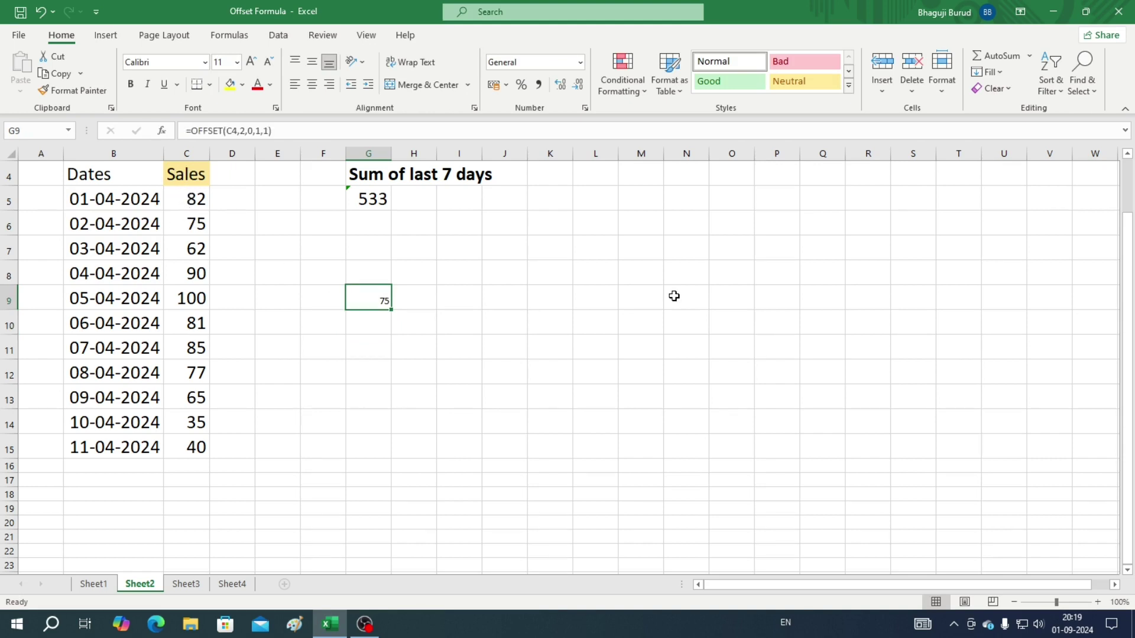
pyautogui.press('F2')
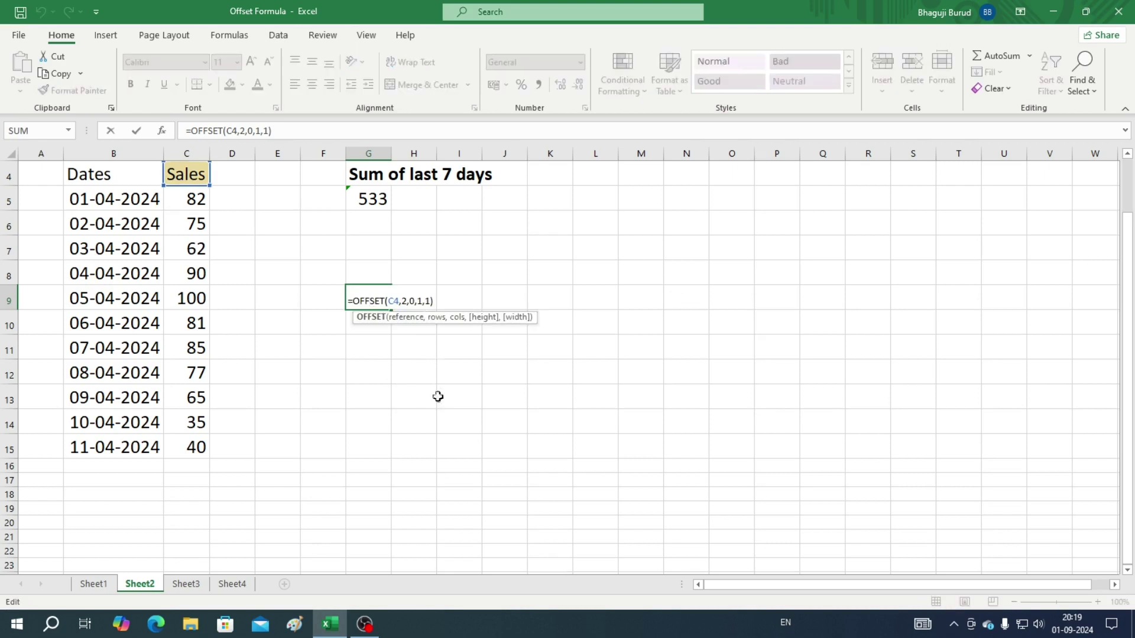
pyautogui.click(402, 302)
pyautogui.write('-')
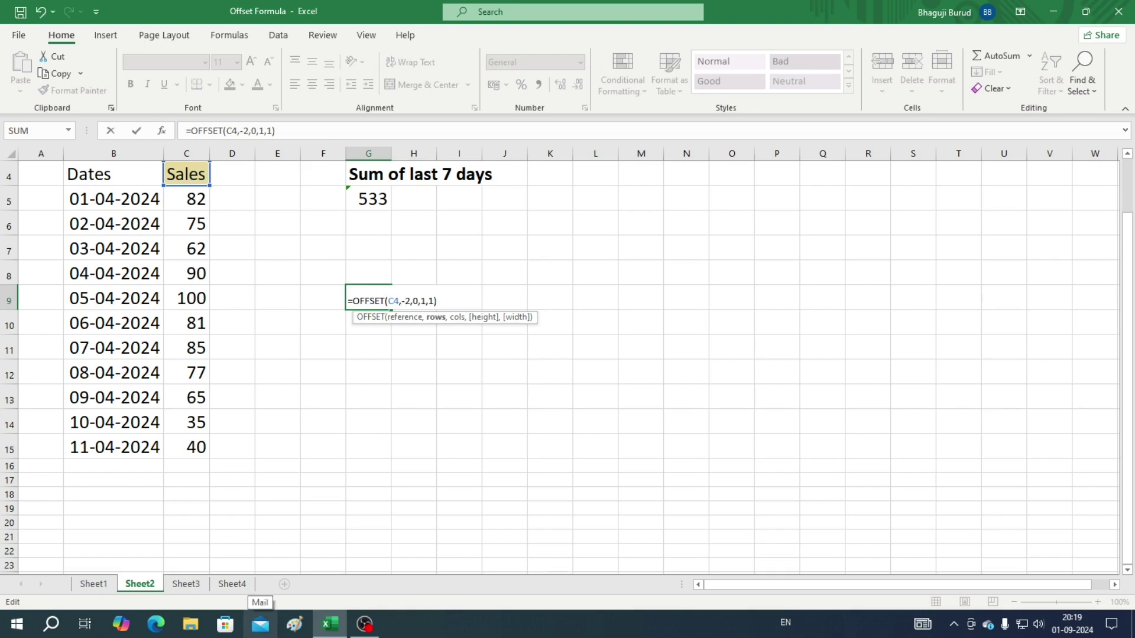
pyautogui.press('Return')
# Enter the value 25 in C2, two rows above the Sales header.
pyautogui.scroll(1, 314, 436)
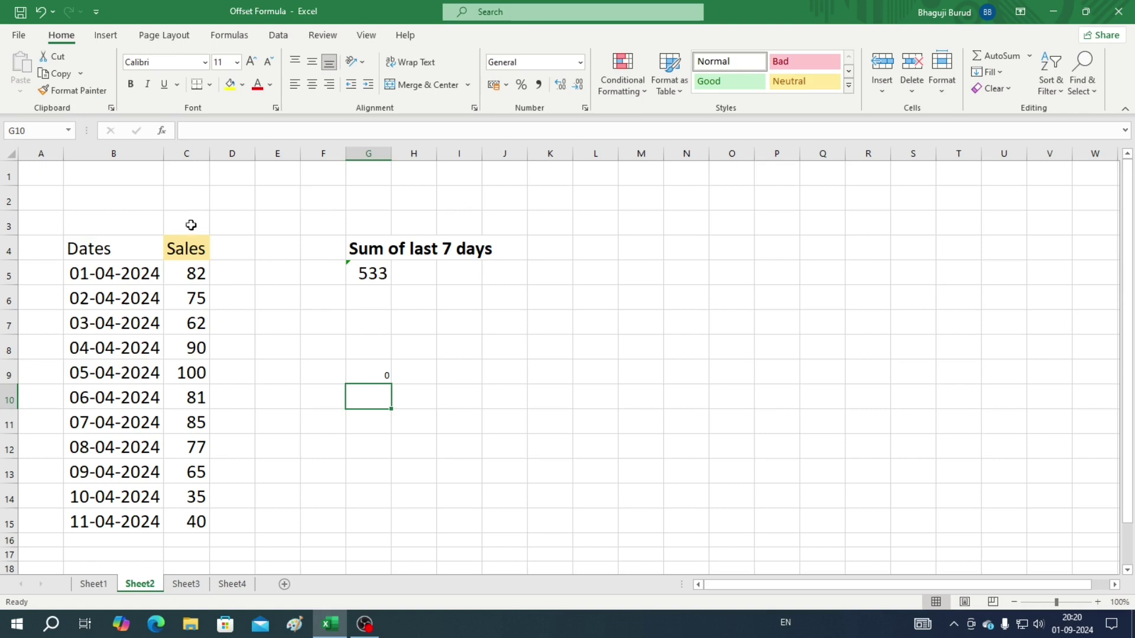
pyautogui.click(198, 199)
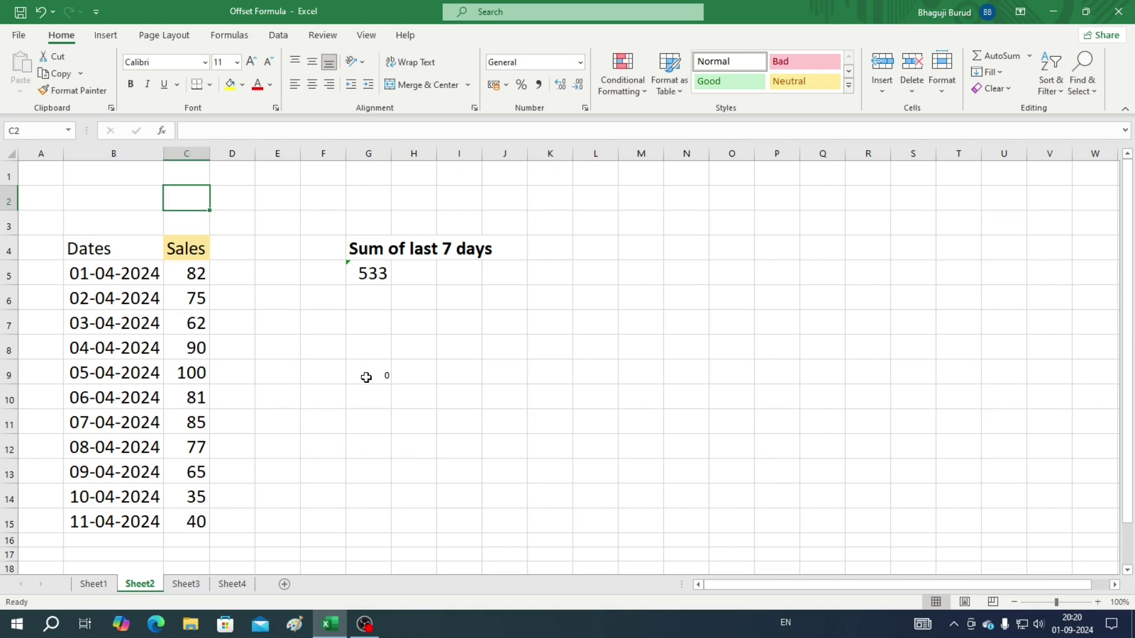
pyautogui.write('25')
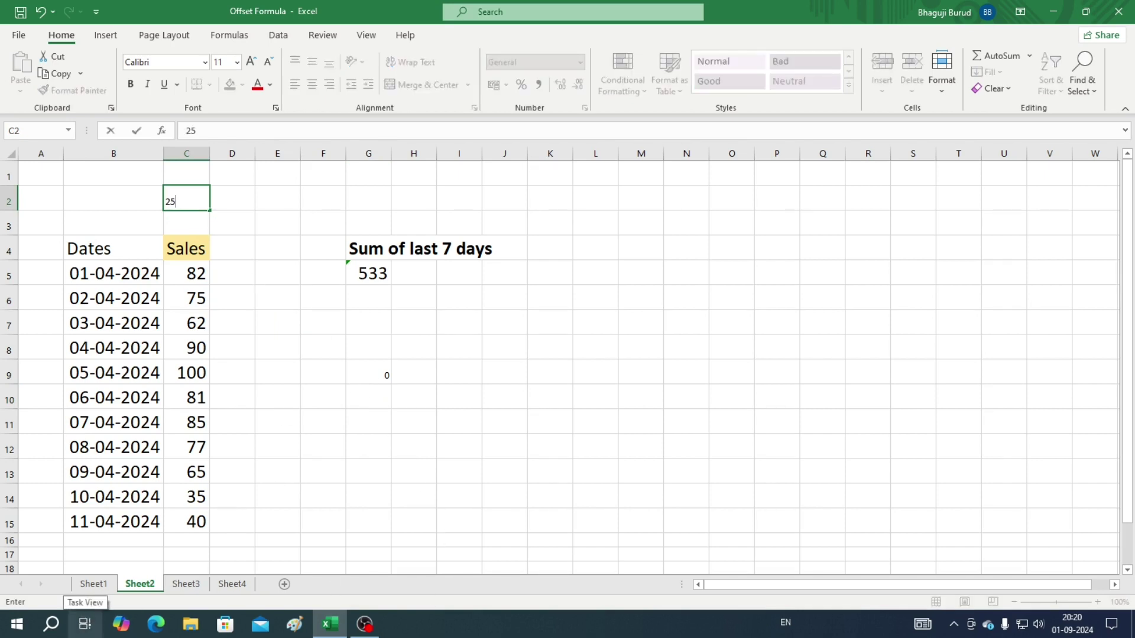
pyautogui.press('Return')
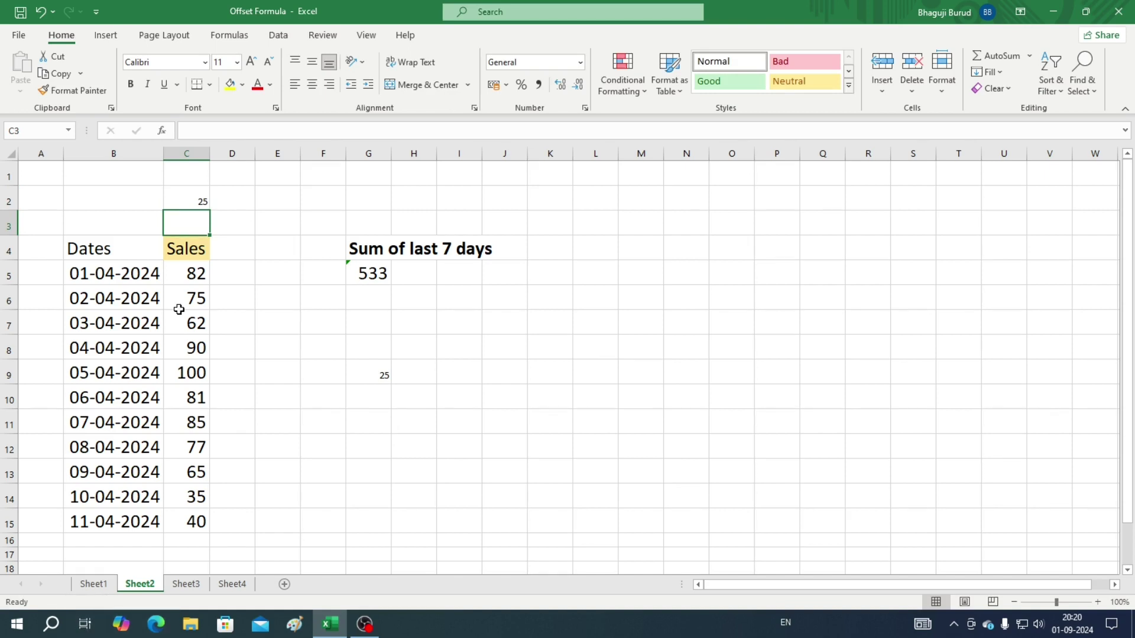
# Change the height argument of the OFFSET formula in G9 to 3.
pyautogui.click(365, 372)
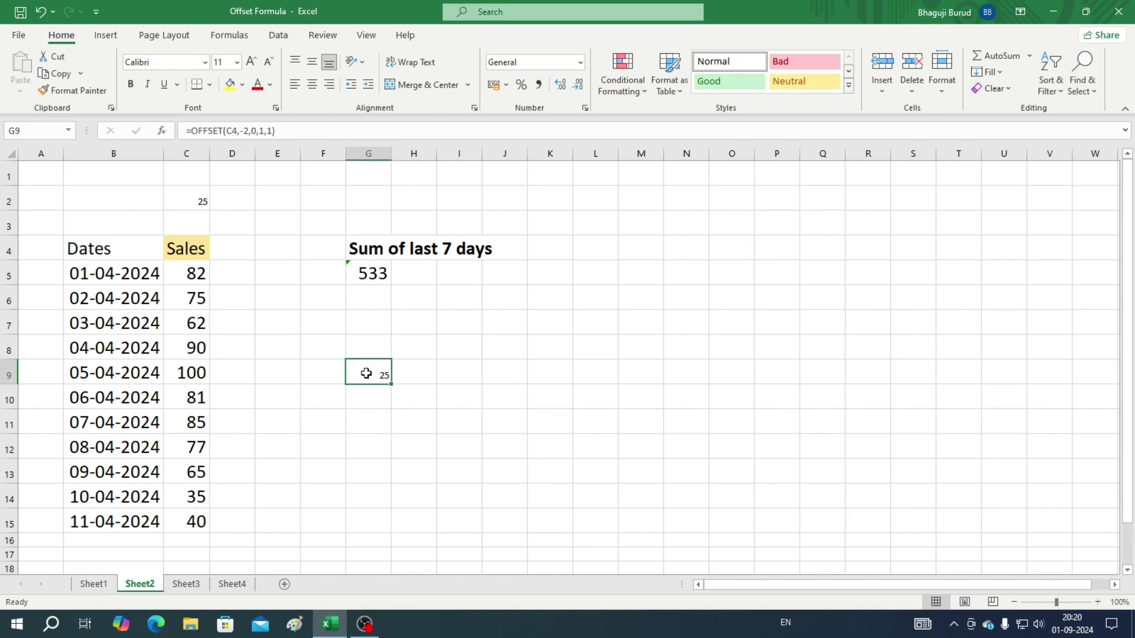
pyautogui.click(264, 130)
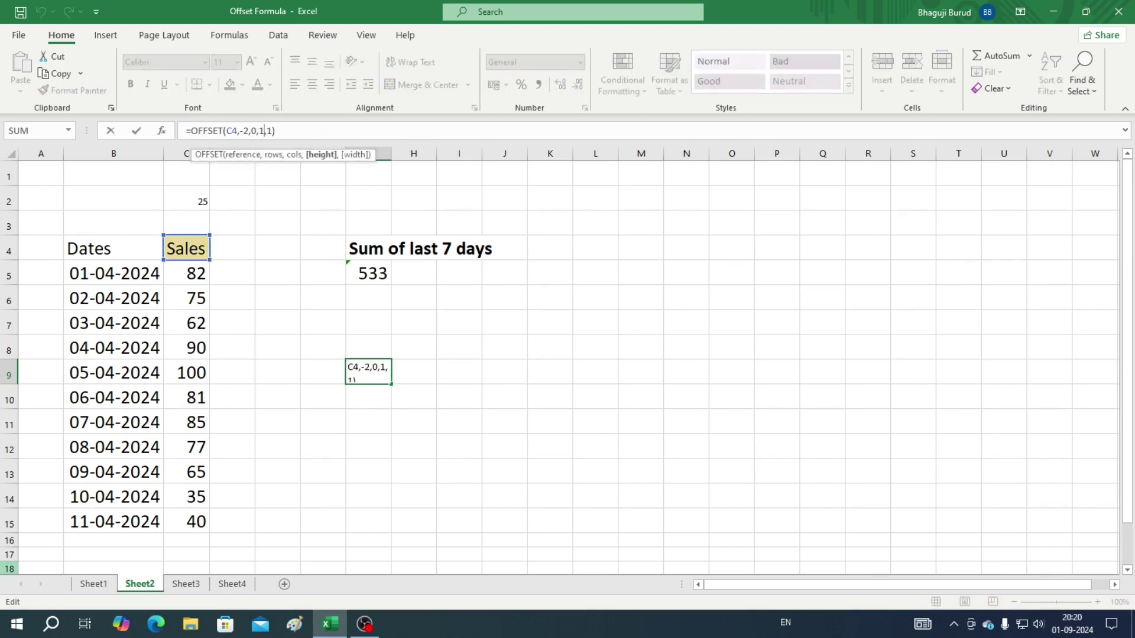
pyautogui.press('BackSpace')
pyautogui.write('3')
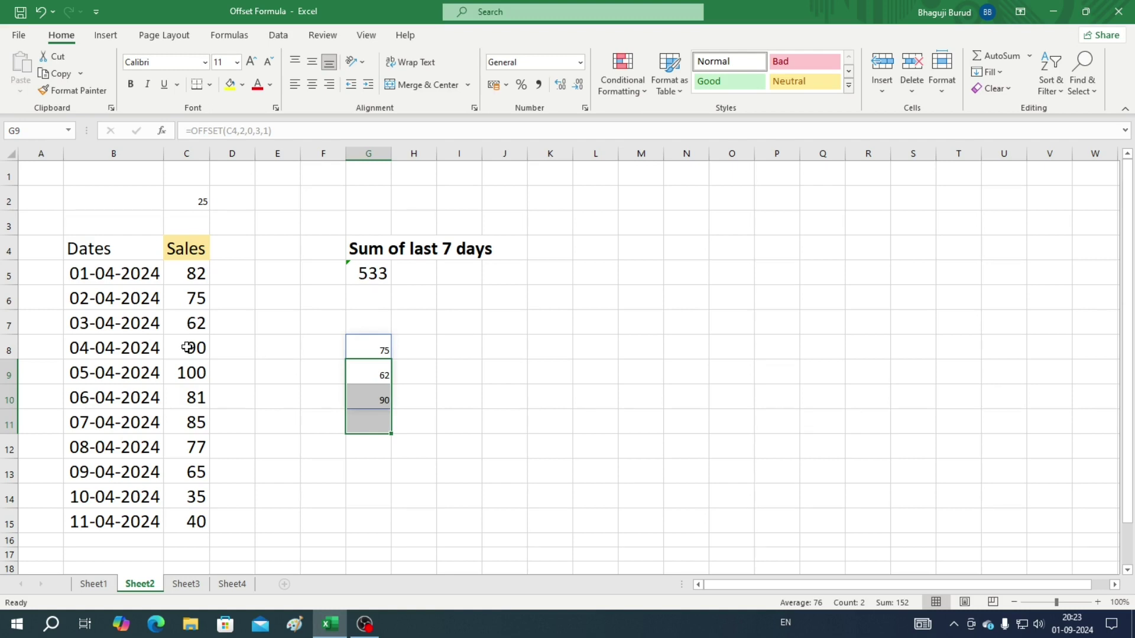
# Wrap the OFFSET formula in G8 in a SUM function, making it =SUM(OFFSET(C4,2,0,3,1)).
pyautogui.click(369, 349)
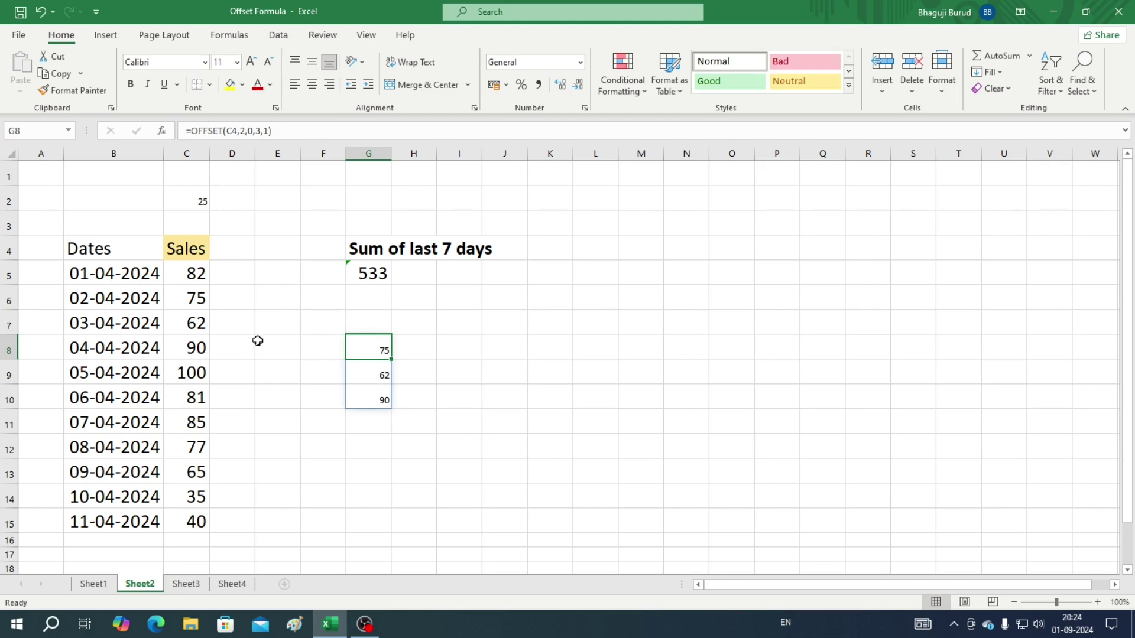
pyautogui.doubleClick(378, 350)
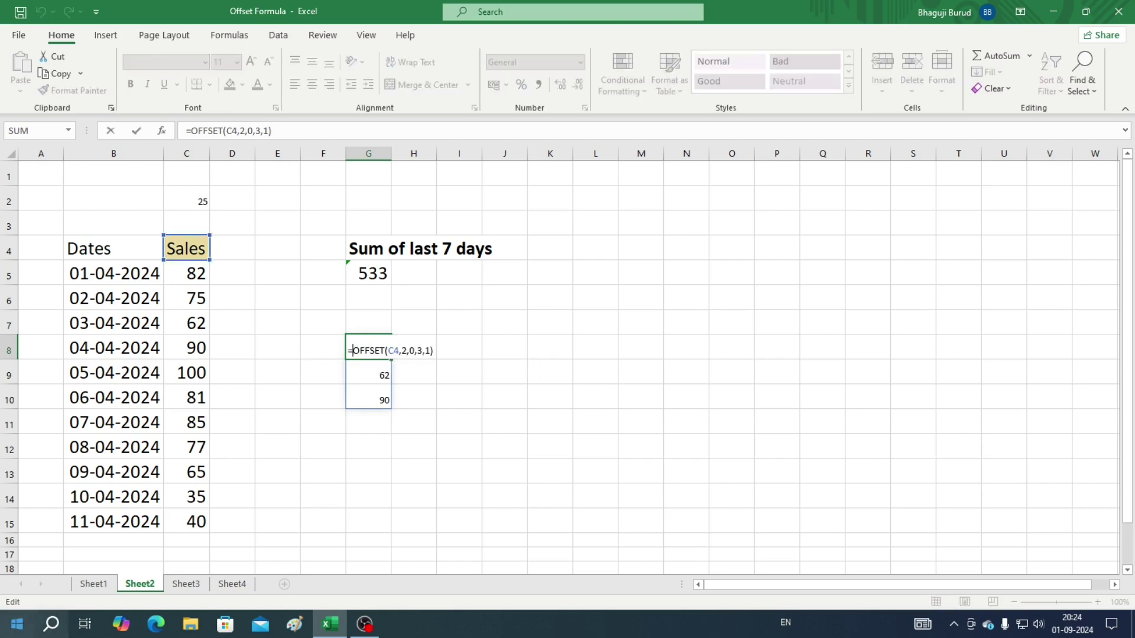
pyautogui.write('sum')
pyautogui.press('Tab')
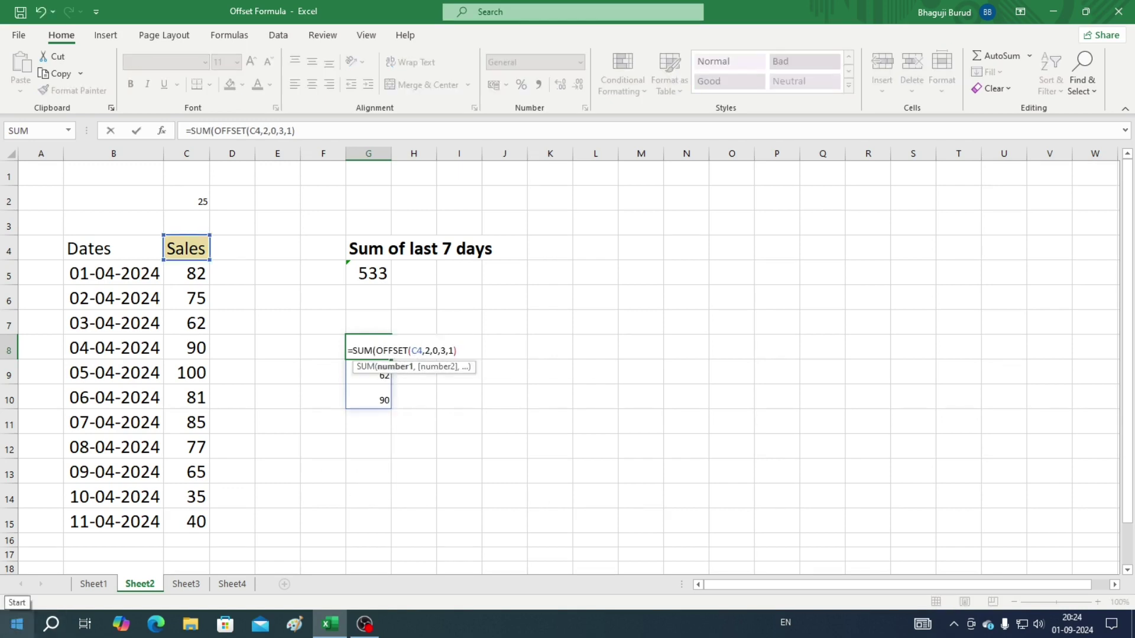
pyautogui.click(468, 352)
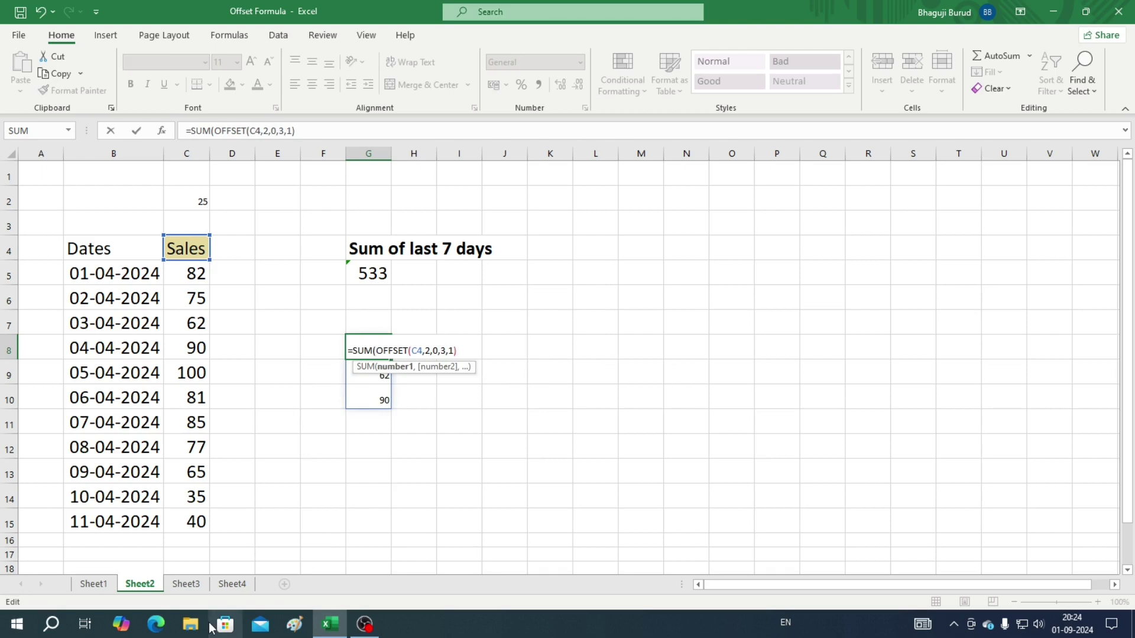
pyautogui.write(')')
pyautogui.press('Return')
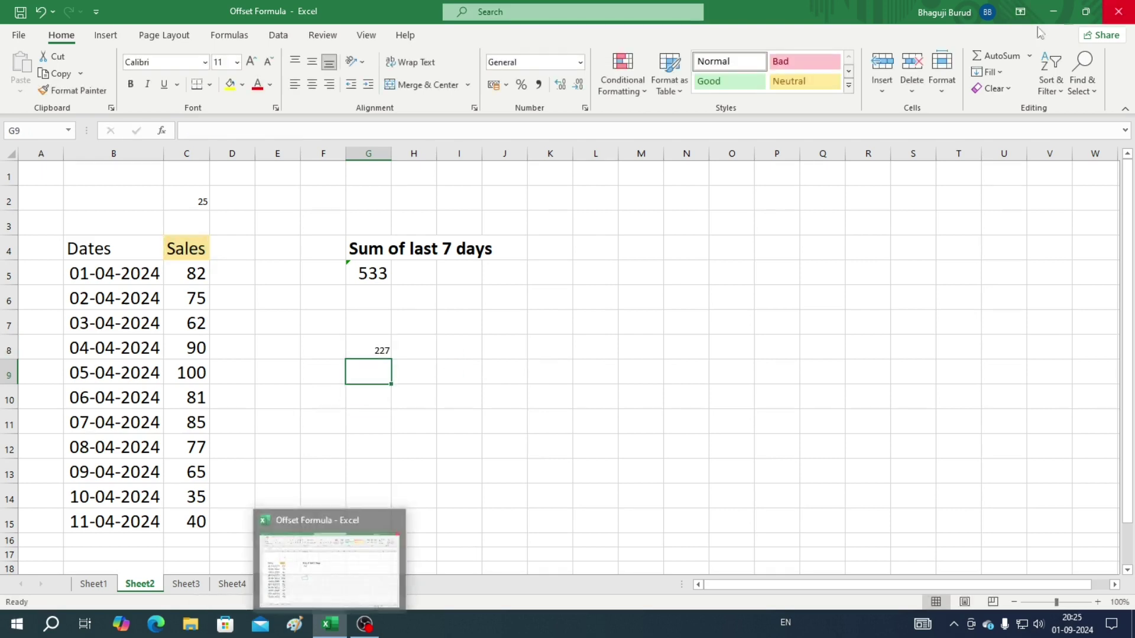
# Enter the values 1, 2 and 3 in D6:D8, beside the sales figures.
pyautogui.click(351, 354)
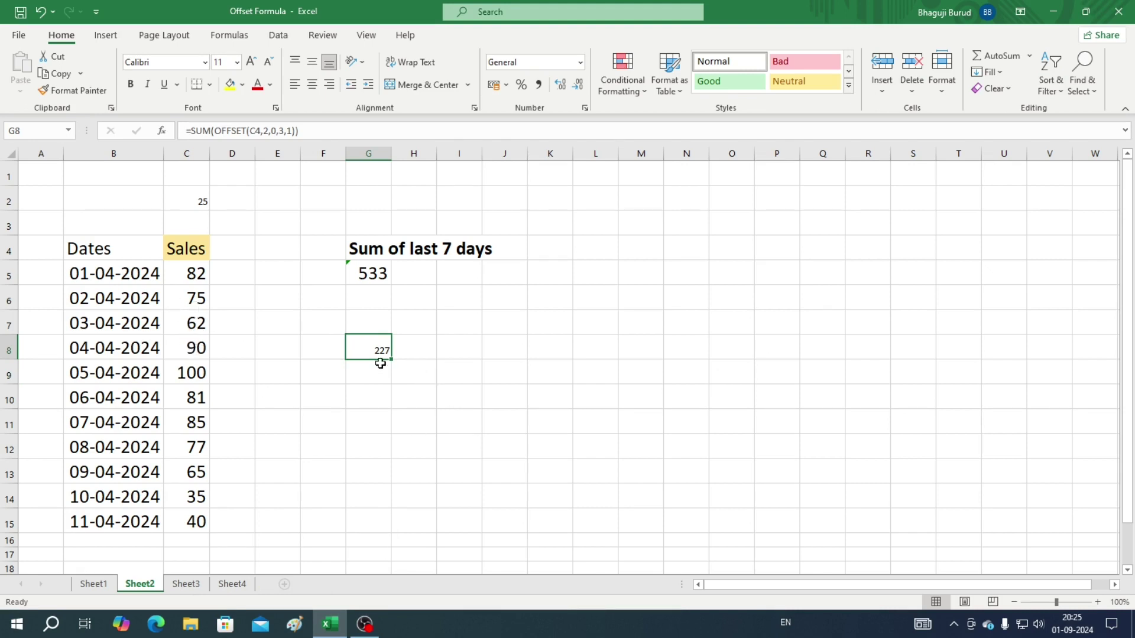
pyautogui.click(230, 302)
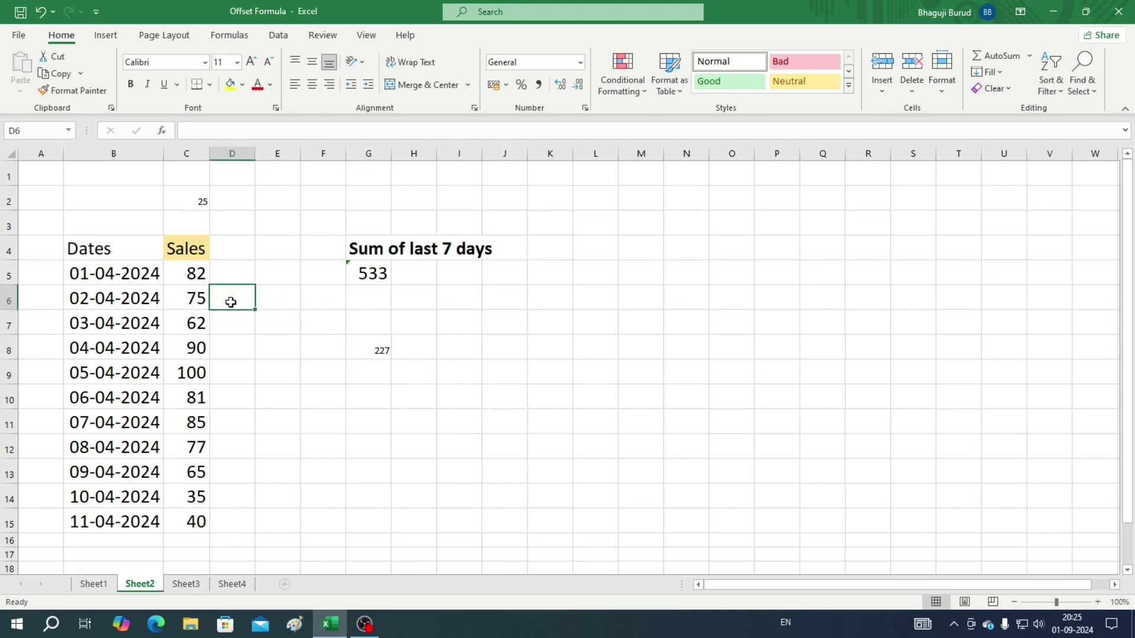
pyautogui.write('1')
pyautogui.press('Return')
pyautogui.write('2')
pyautogui.press('Return')
pyautogui.write('3')
pyautogui.press('Return')
# Change the width argument of the SUM and OFFSET formula in G8 to 2, and check it against the selected range C6:D8.
pyautogui.click(365, 345)
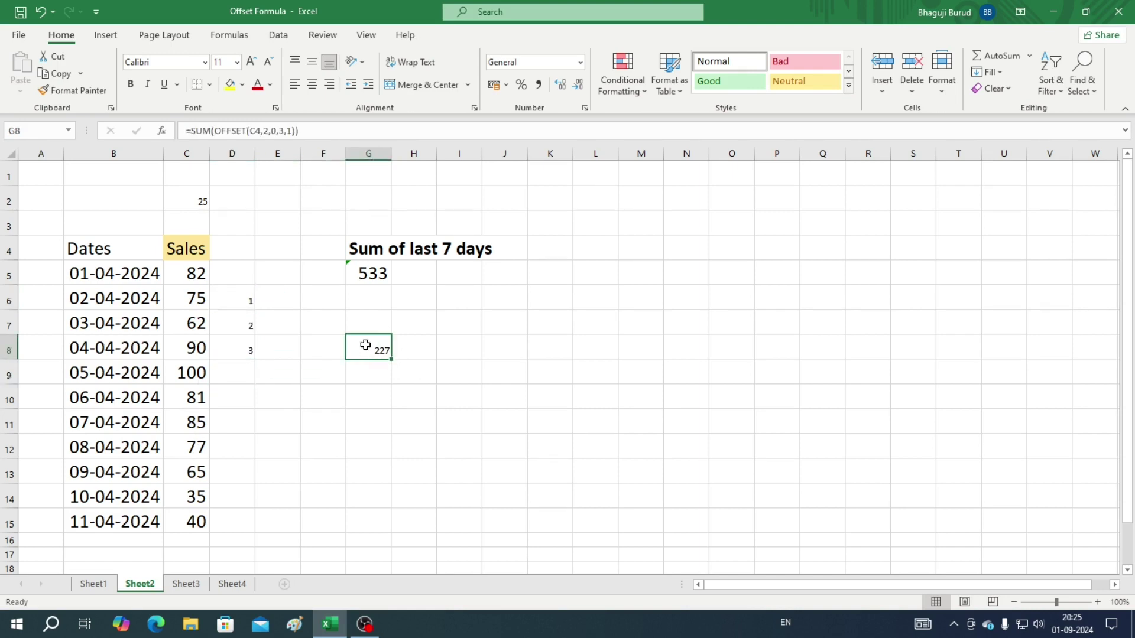
pyautogui.doubleClick(365, 345)
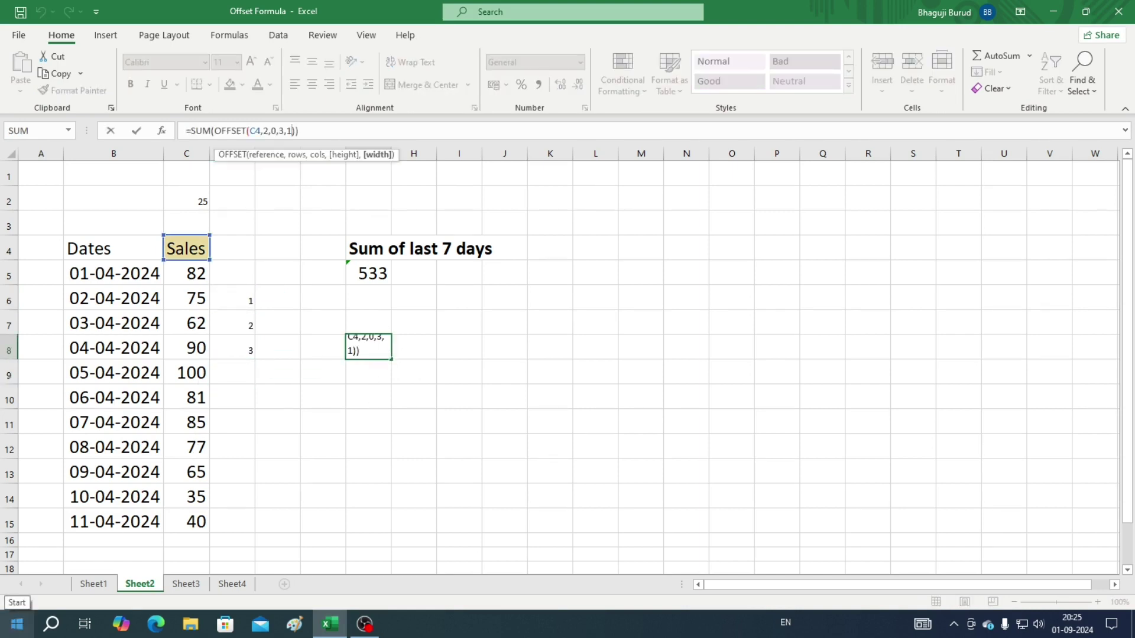
pyautogui.press('BackSpace')
pyautogui.press('Return')
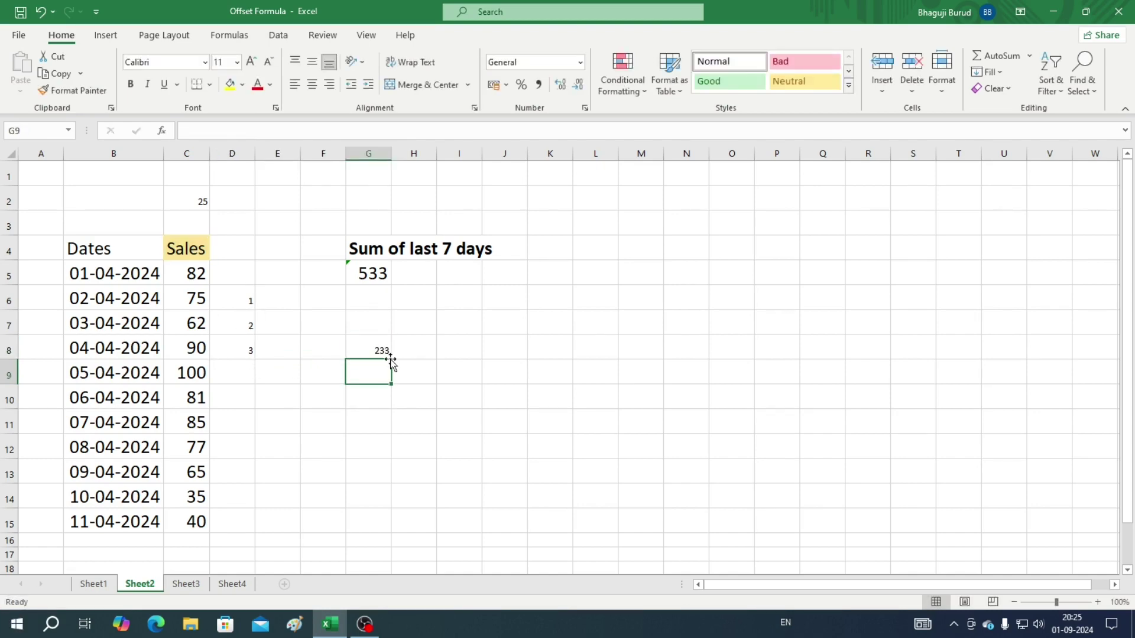
pyautogui.click(364, 349)
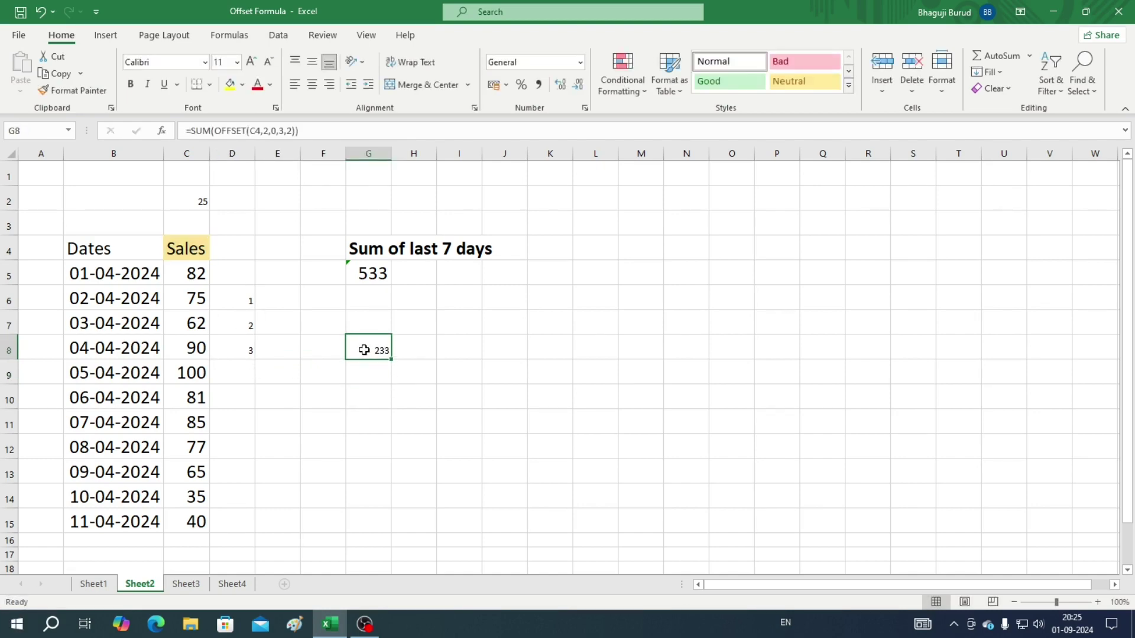
pyautogui.moveTo(167, 295); pyautogui.dragTo(232, 352)
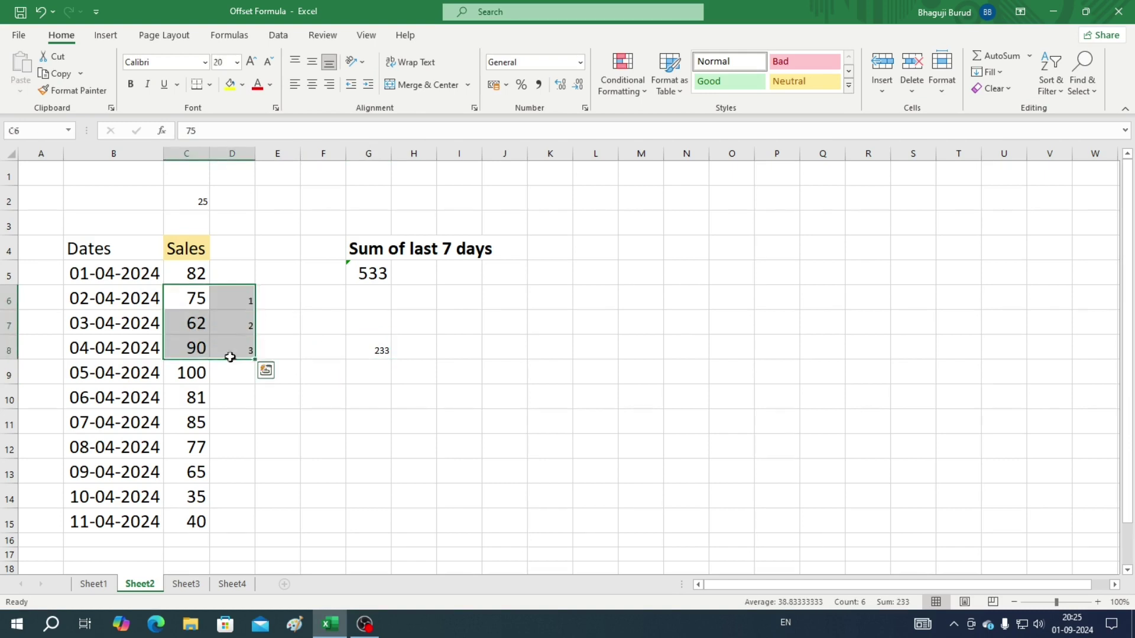
pyautogui.click(369, 340)
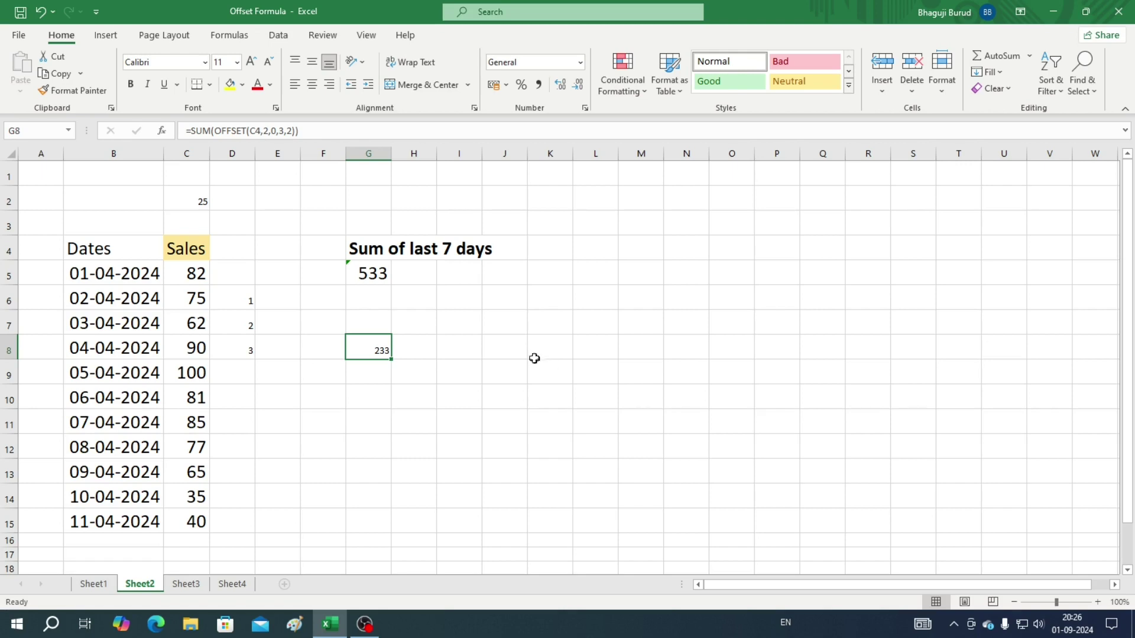
# Examine the existing formula in G5 under the Sum of last 7 days heading and the test formula in G8.
pyautogui.click(415, 244)
pyautogui.click(459, 254)
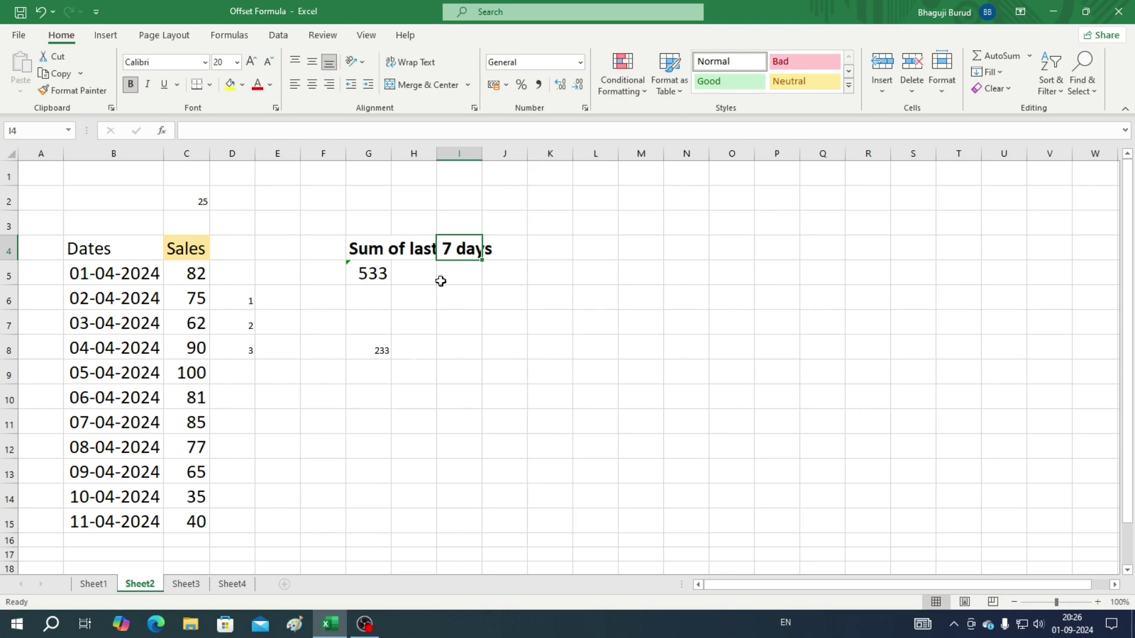
pyautogui.scroll(-4, 165, 370)
pyautogui.scroll(4, 165, 370)
pyautogui.click(376, 275)
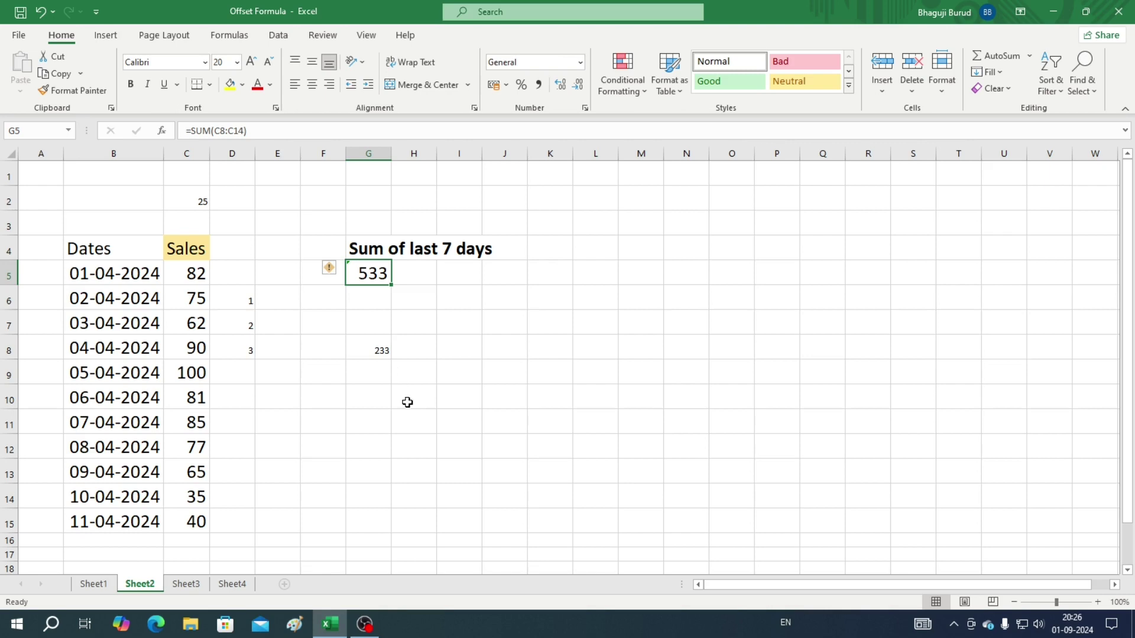
pyautogui.click(365, 350)
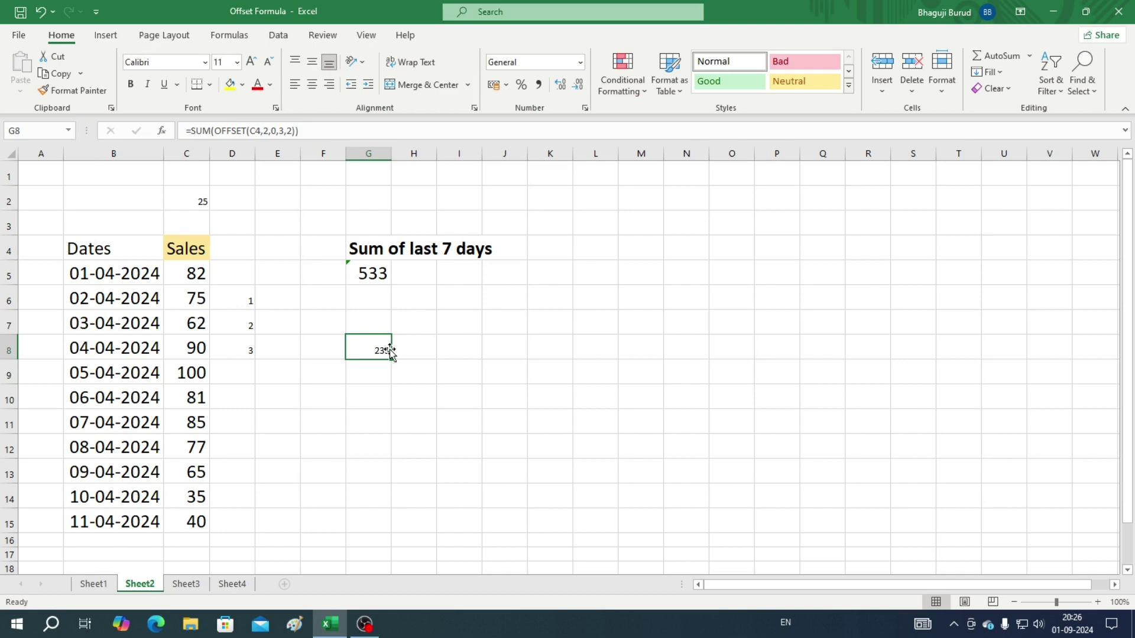
pyautogui.click(359, 375)
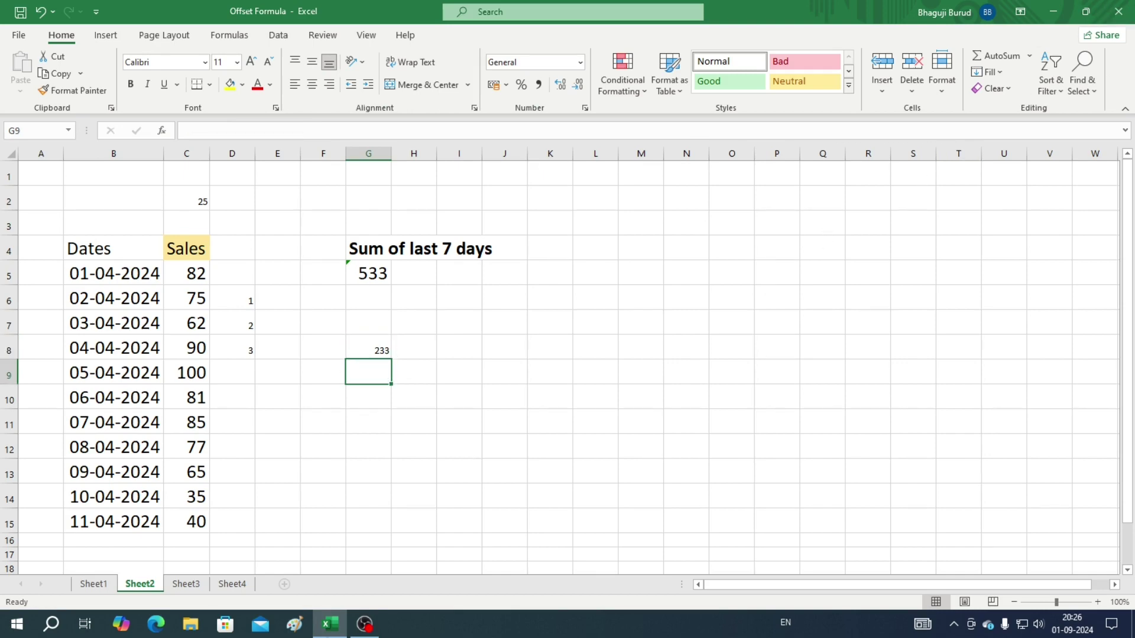
pyautogui.press('F2')
pyautogui.write('=off')
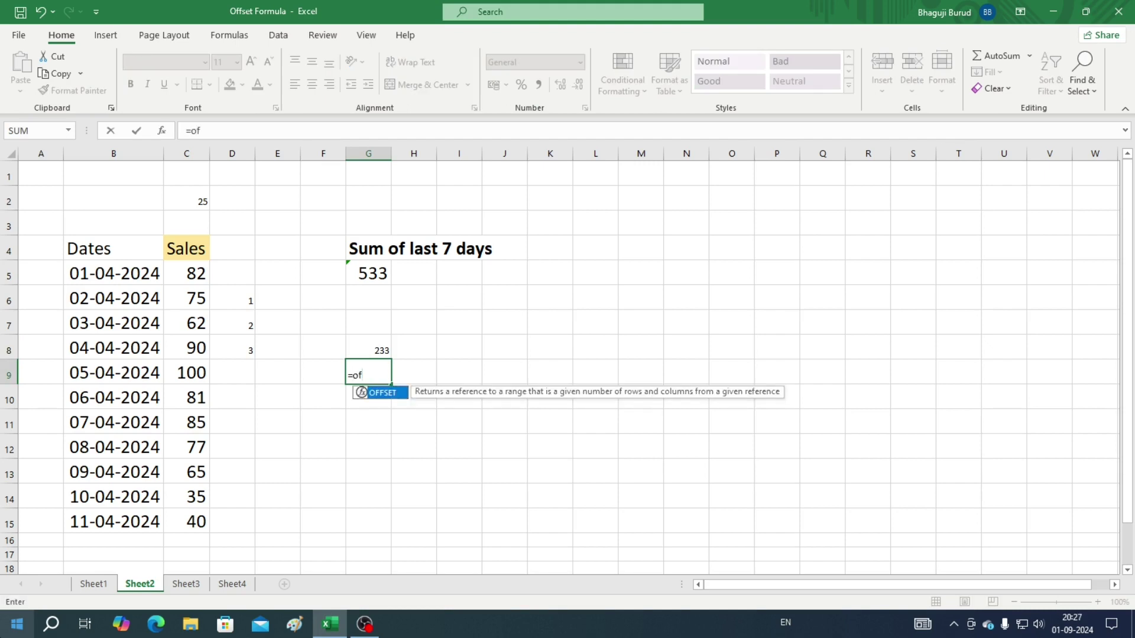
pyautogui.press('Tab')
pyautogui.click(185, 254)
pyautogui.write(',')
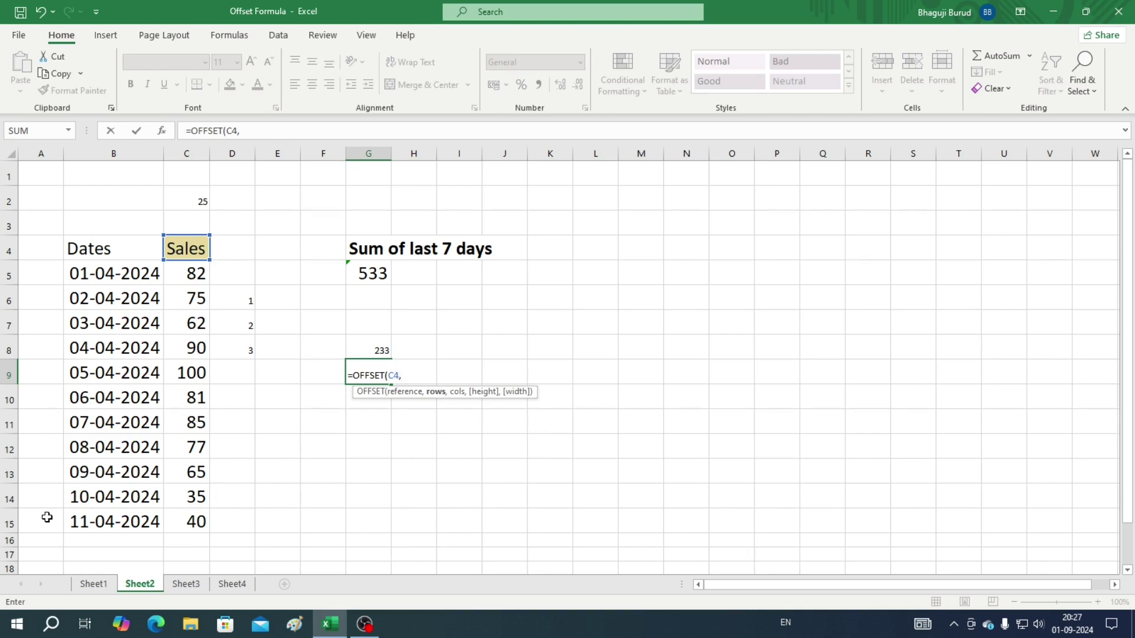
pyautogui.write('COUNT(')
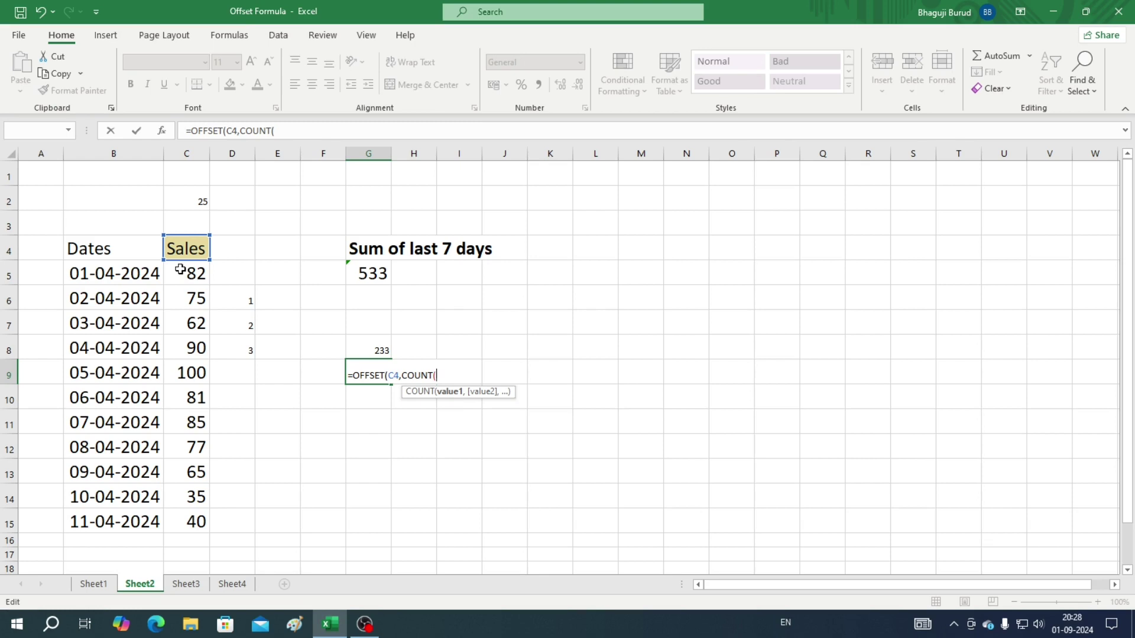
pyautogui.moveTo(180, 269); pyautogui.dragTo(190, 328)
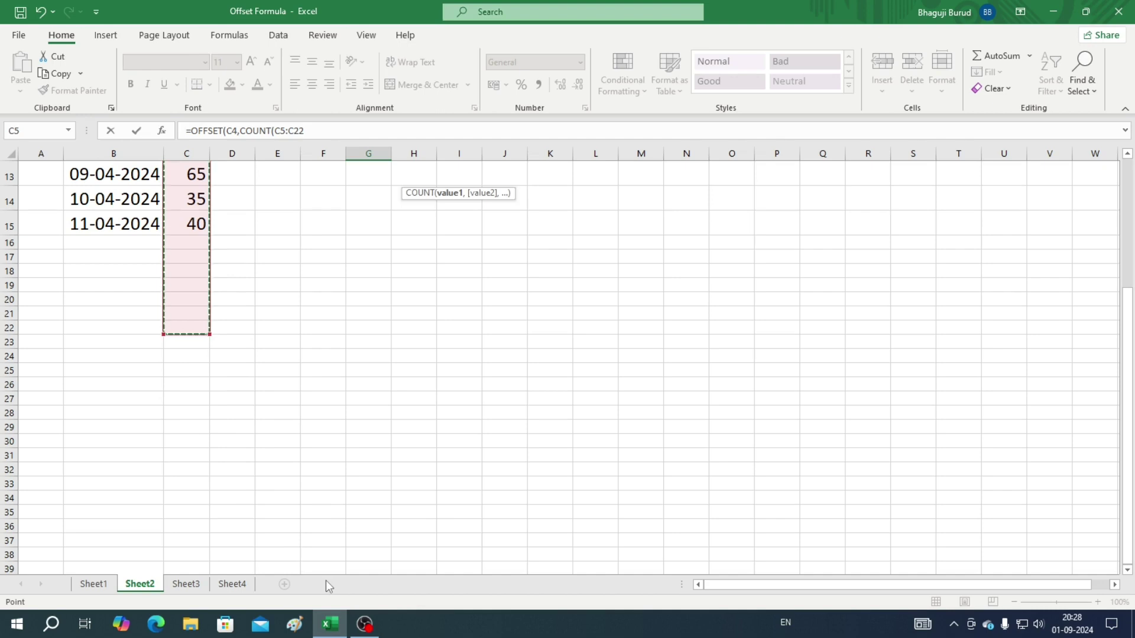
pyautogui.write(')')
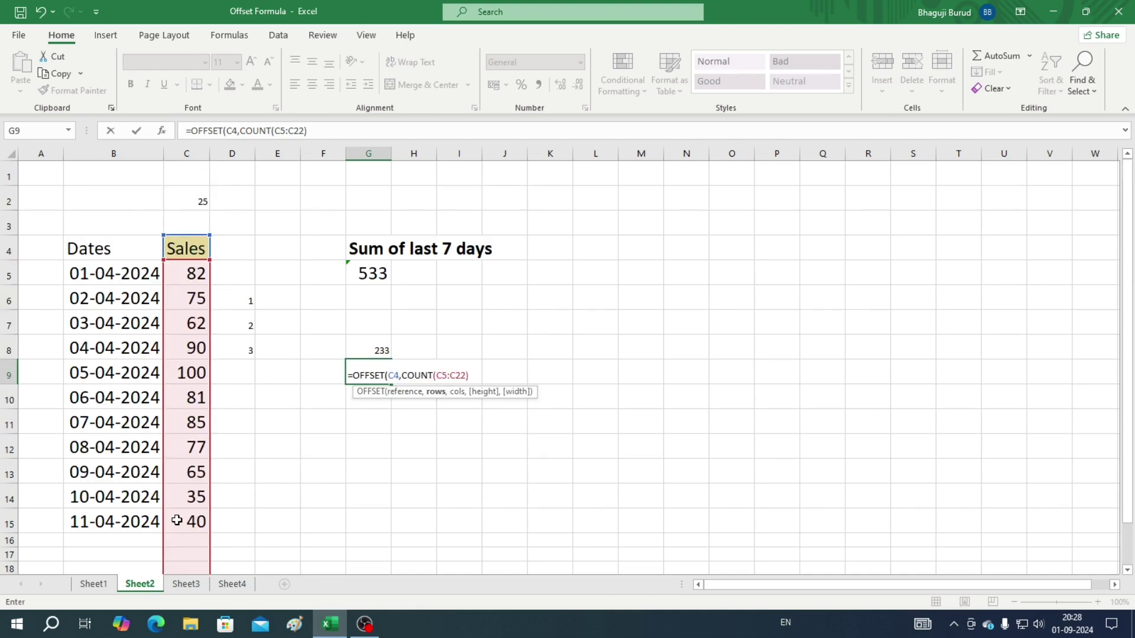
pyautogui.write(',')
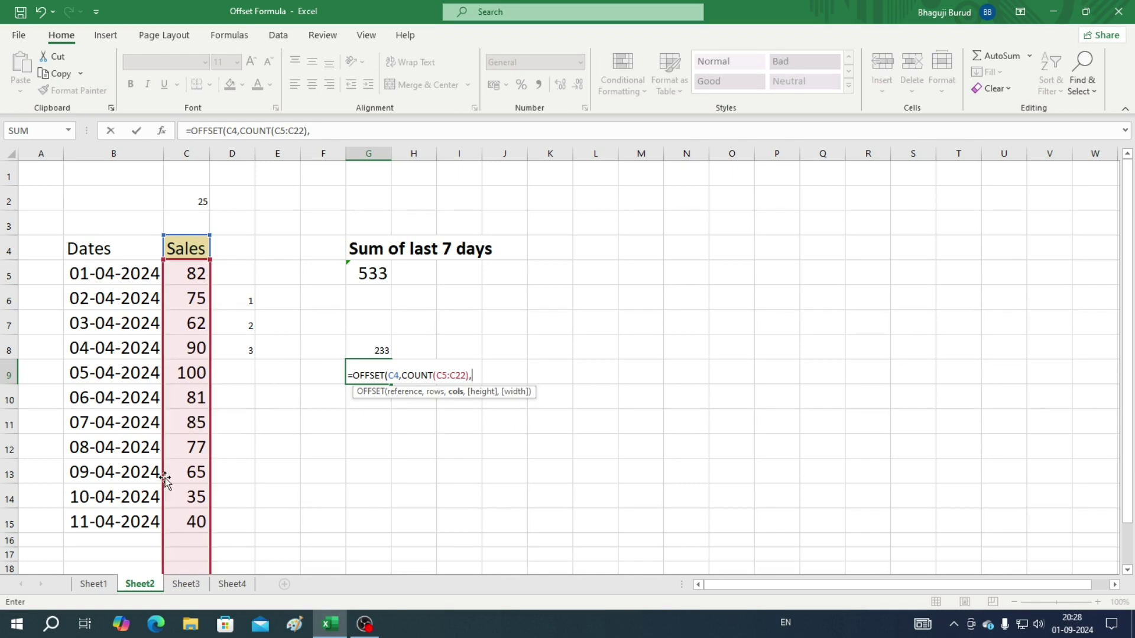
pyautogui.write('0,')
pyautogui.scroll(-4, 342, 170)
pyautogui.scroll(3, 671, 375)
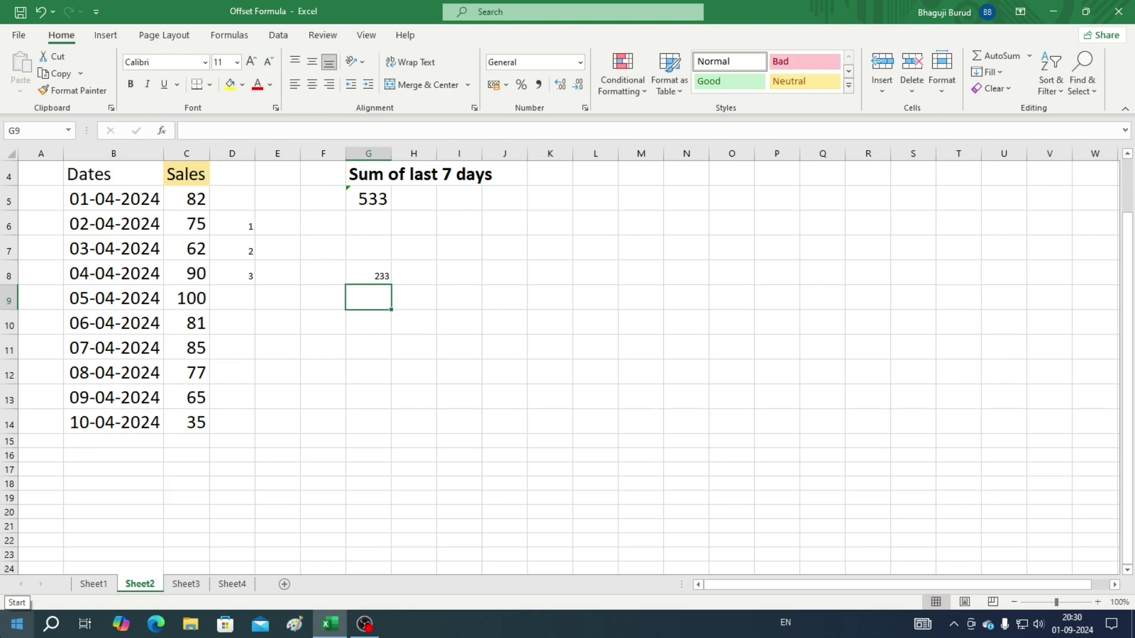
# Enter the formula =OFFSET(C4,COUNT(C5:C22),0,-7,1) in G9, using the Sales header cell as the reference.
pyautogui.write('=')
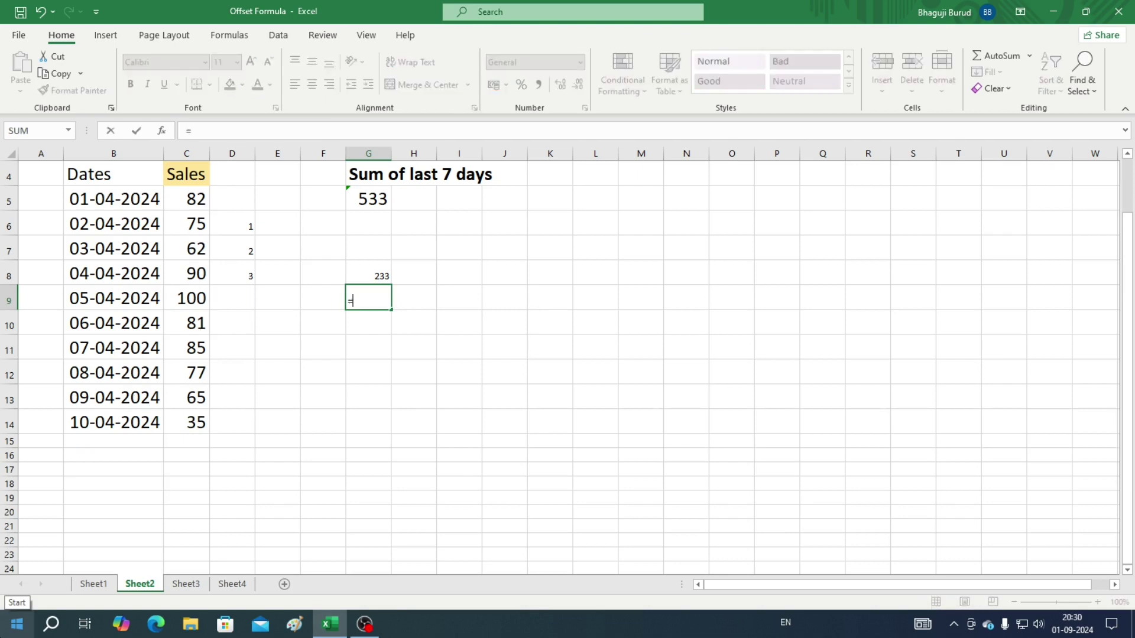
pyautogui.write('off')
pyautogui.press('Tab')
pyautogui.click(194, 177)
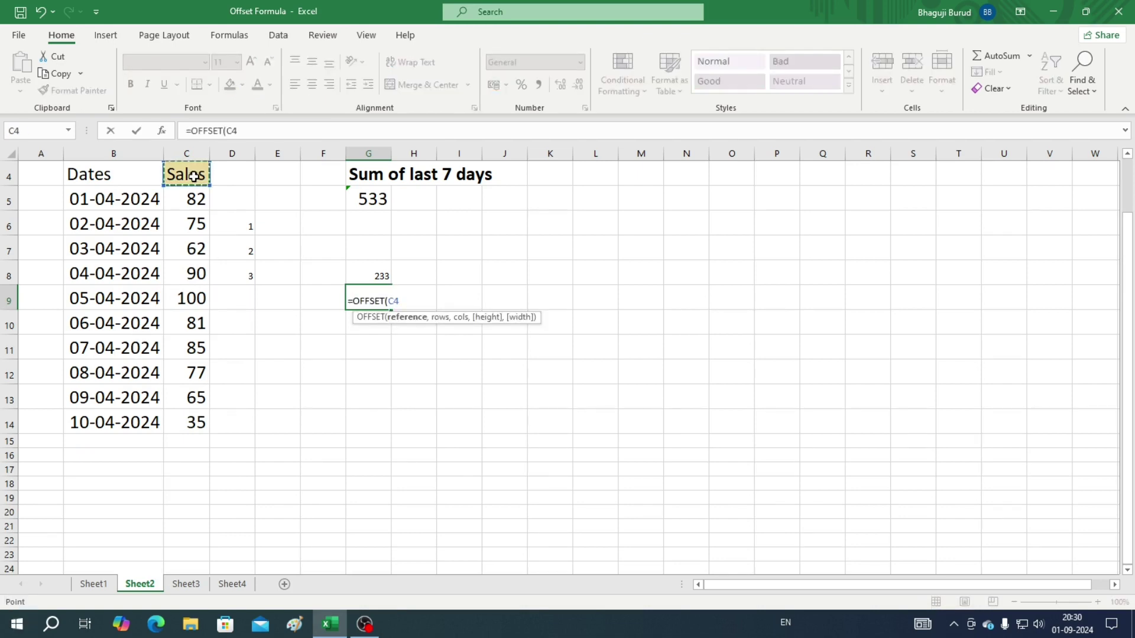
pyautogui.write(',')
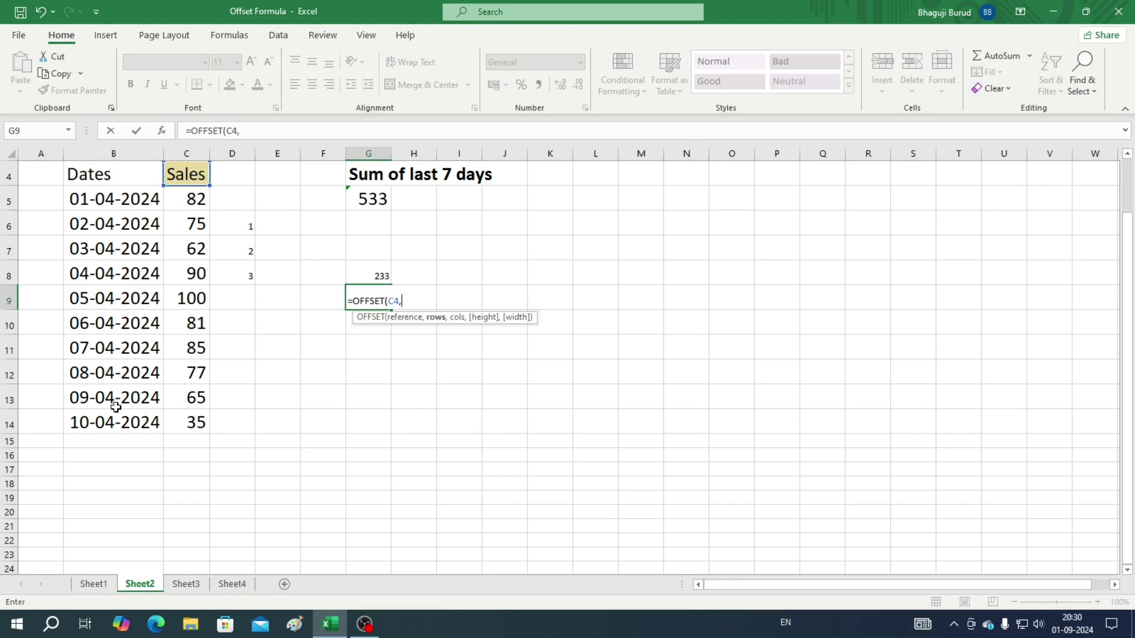
pyautogui.write('count(')
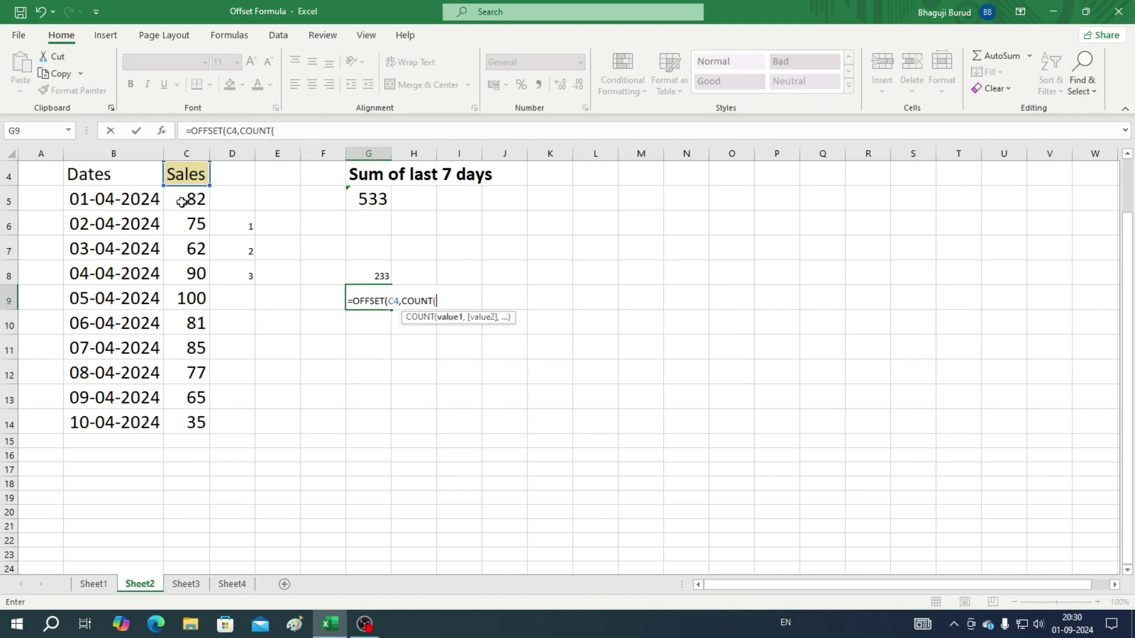
pyautogui.moveTo(182, 201); pyautogui.dragTo(168, 539)
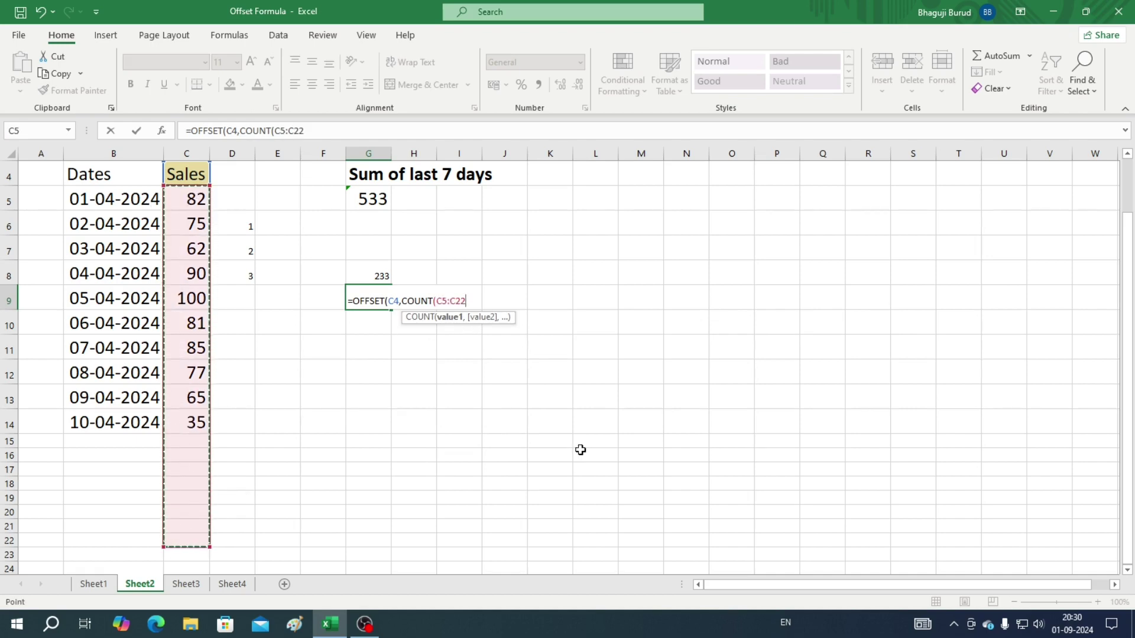
pyautogui.write('),')
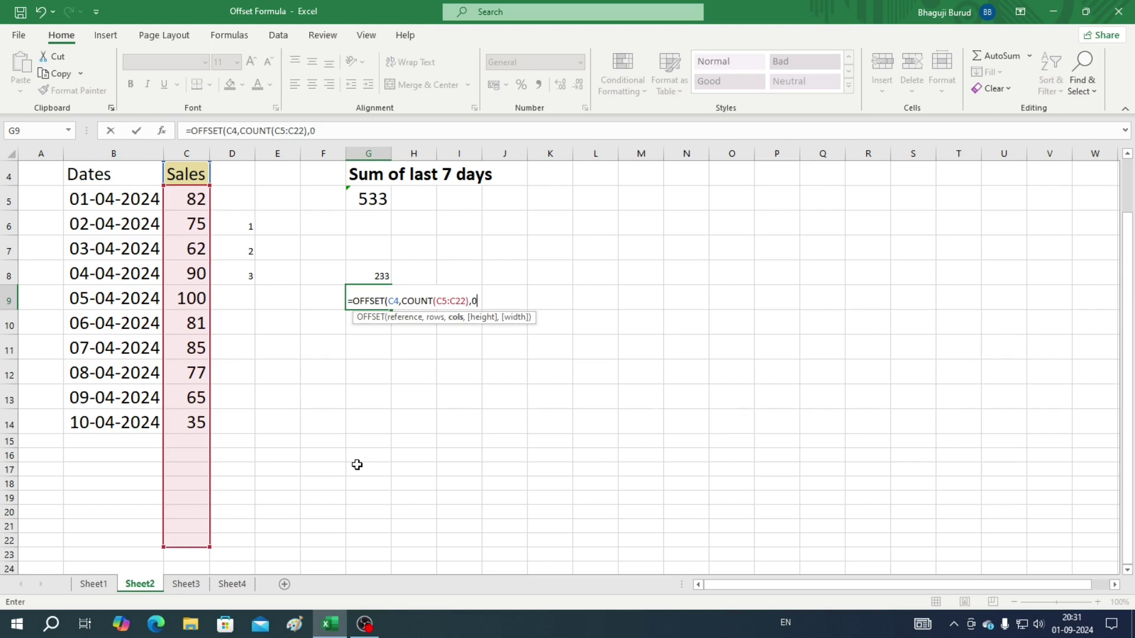
pyautogui.write('0,-7')
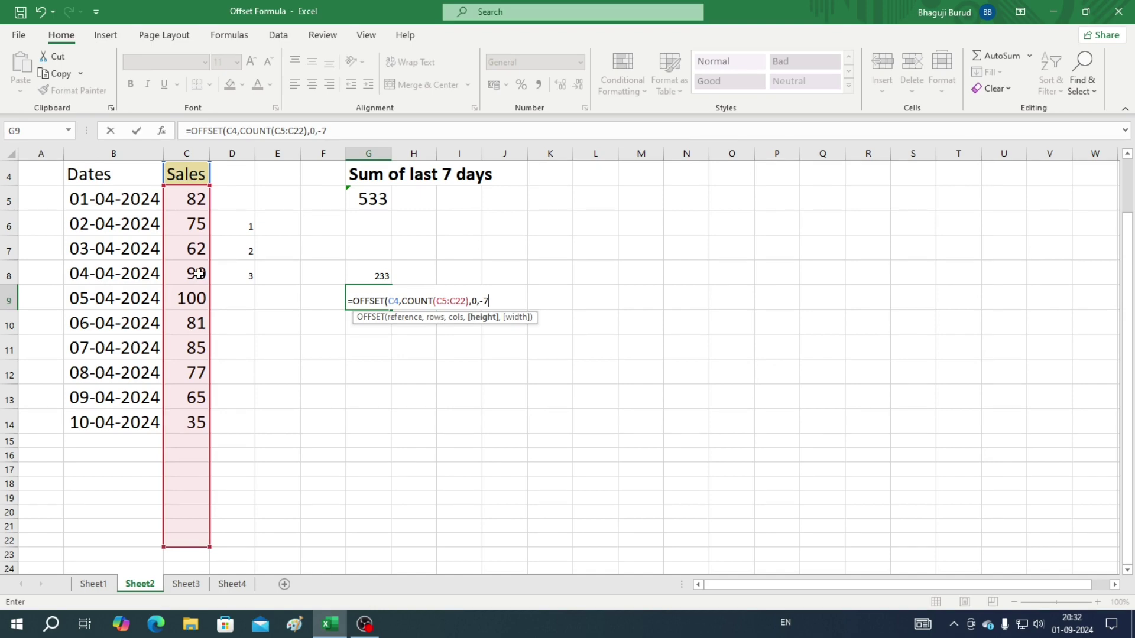
pyautogui.write(',1)')
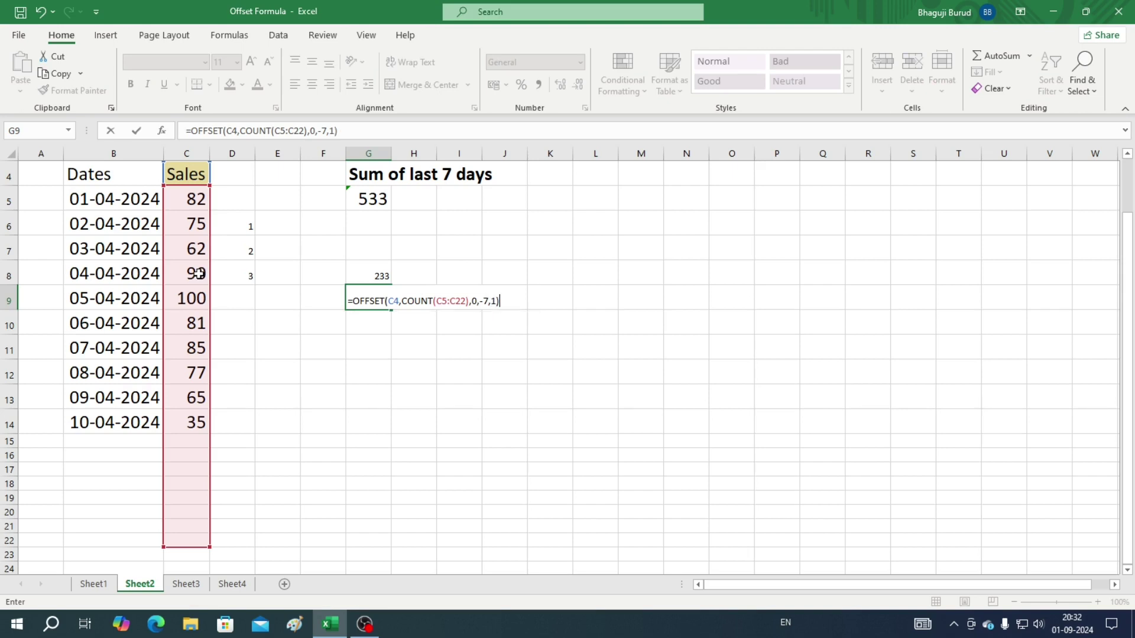
pyautogui.press('Return')
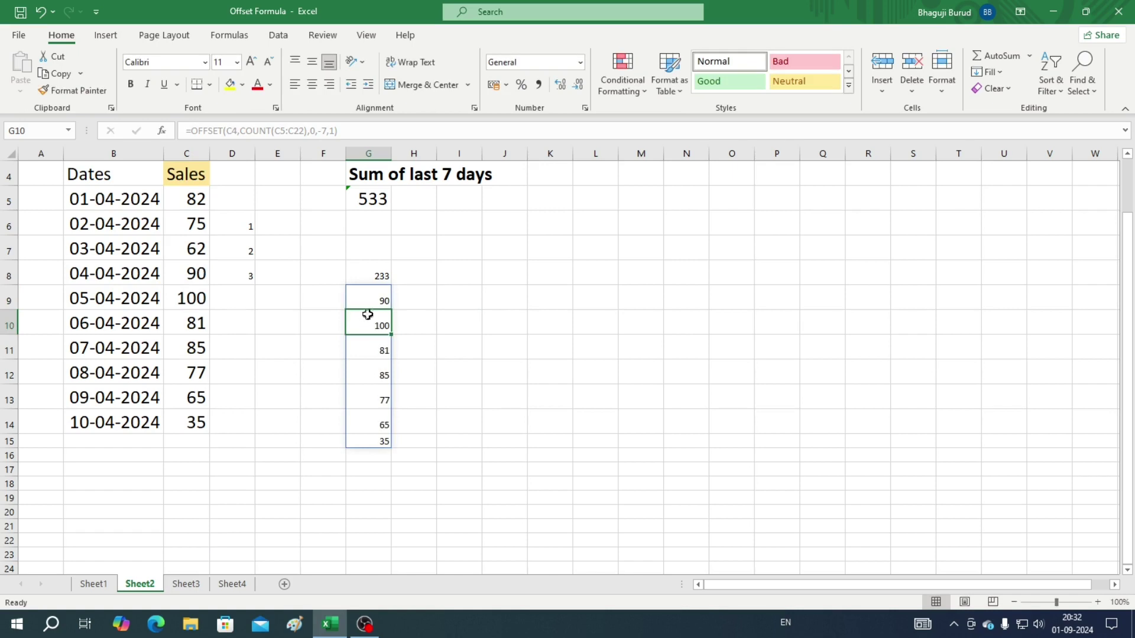
# Wrap the OFFSET formula in G9 in SUM, and compare it with the formula in G5.
pyautogui.click(367, 294)
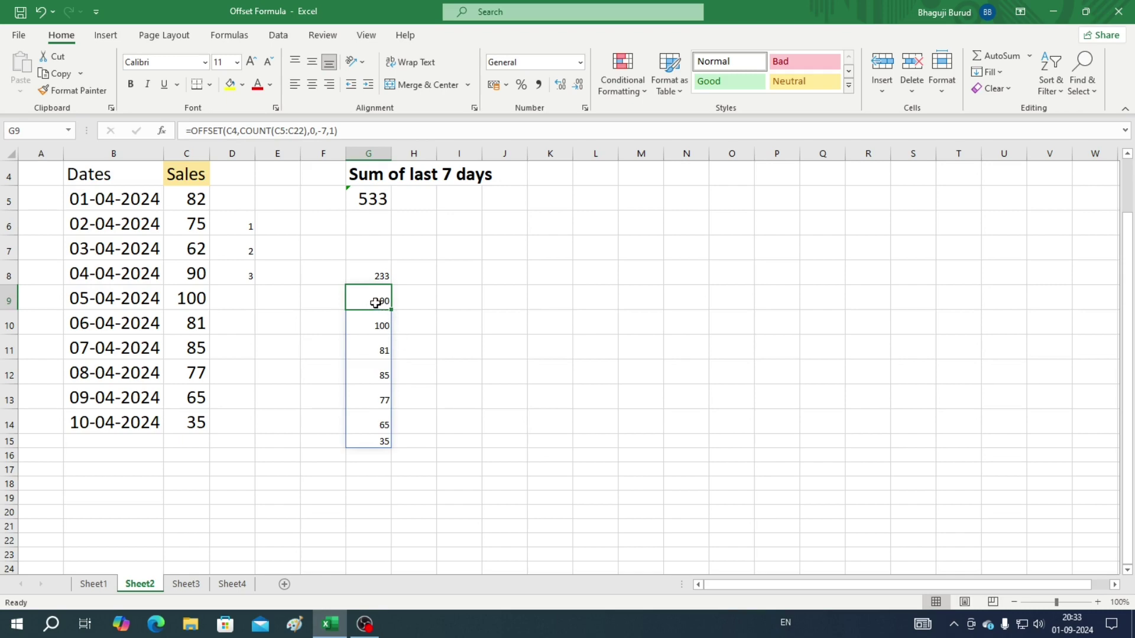
pyautogui.click(192, 131)
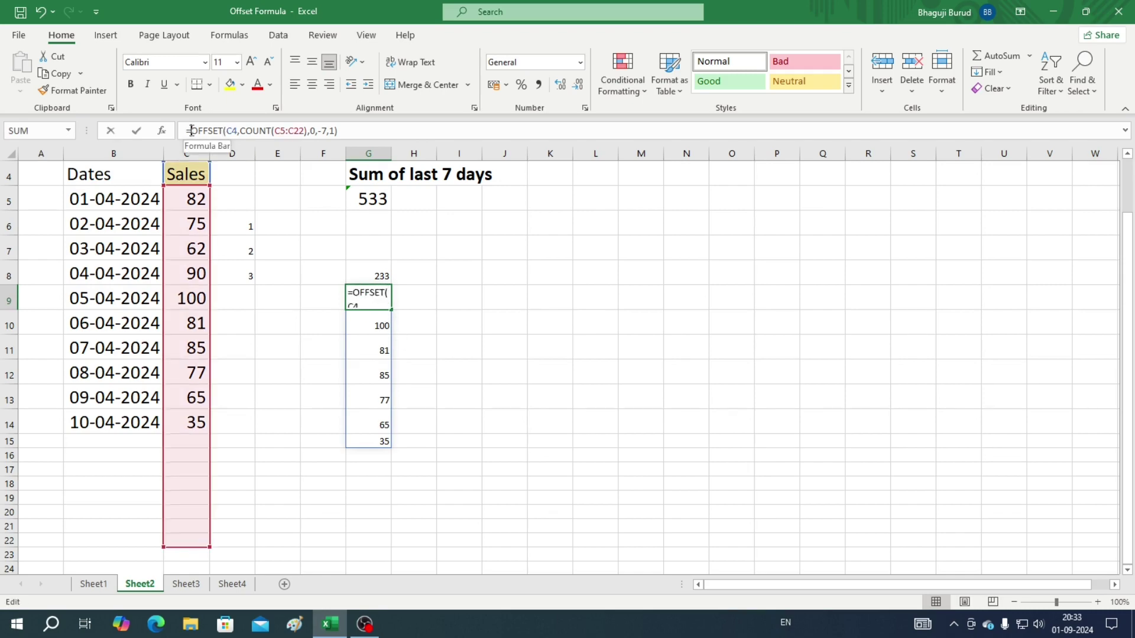
pyautogui.write('sum')
pyautogui.press('Tab')
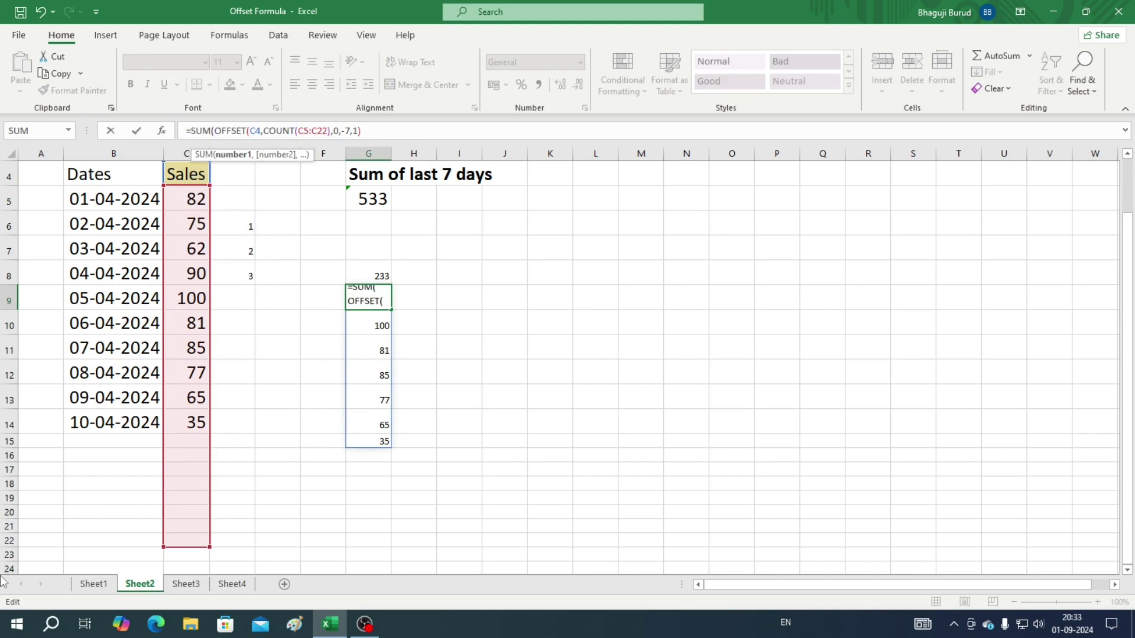
pyautogui.click(369, 137)
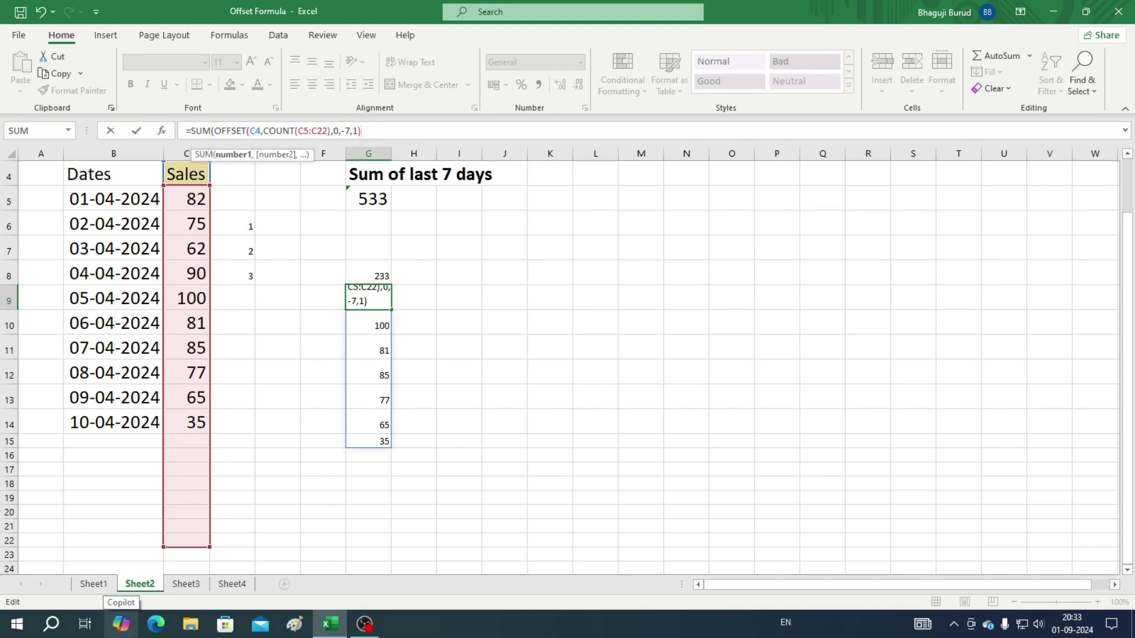
pyautogui.press('Return')
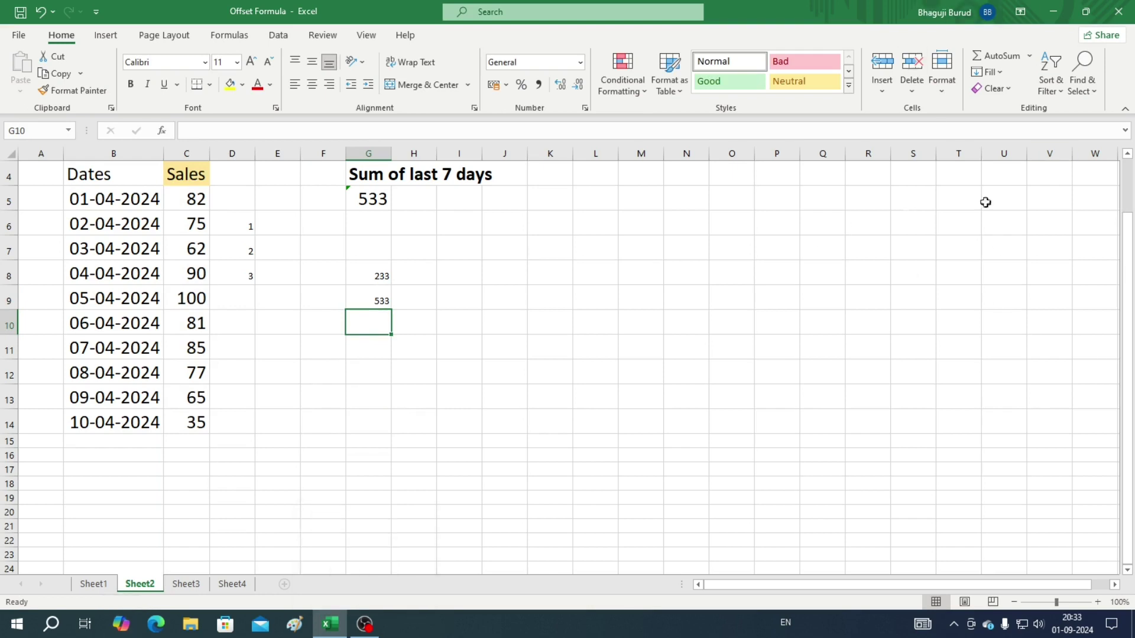
pyautogui.click(362, 293)
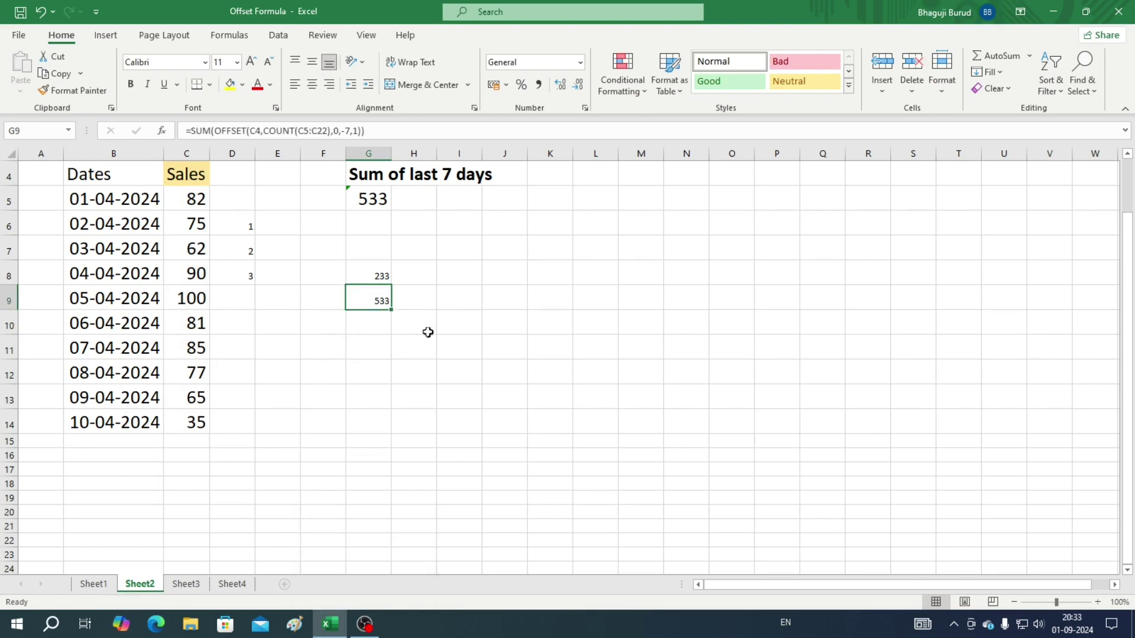
pyautogui.click(357, 197)
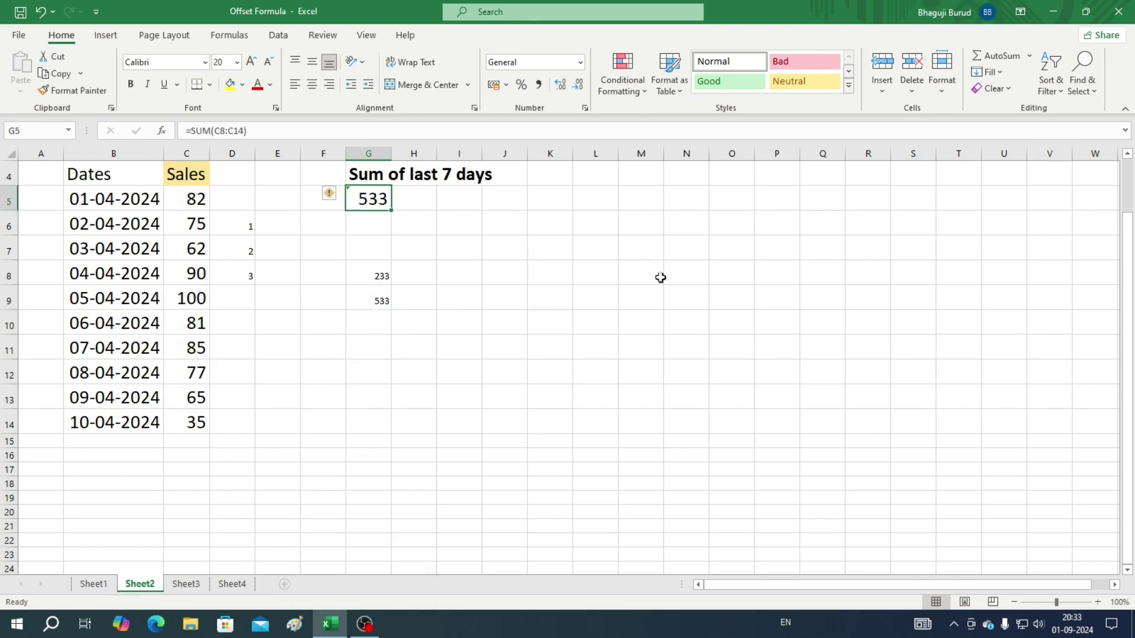
pyautogui.click(365, 297)
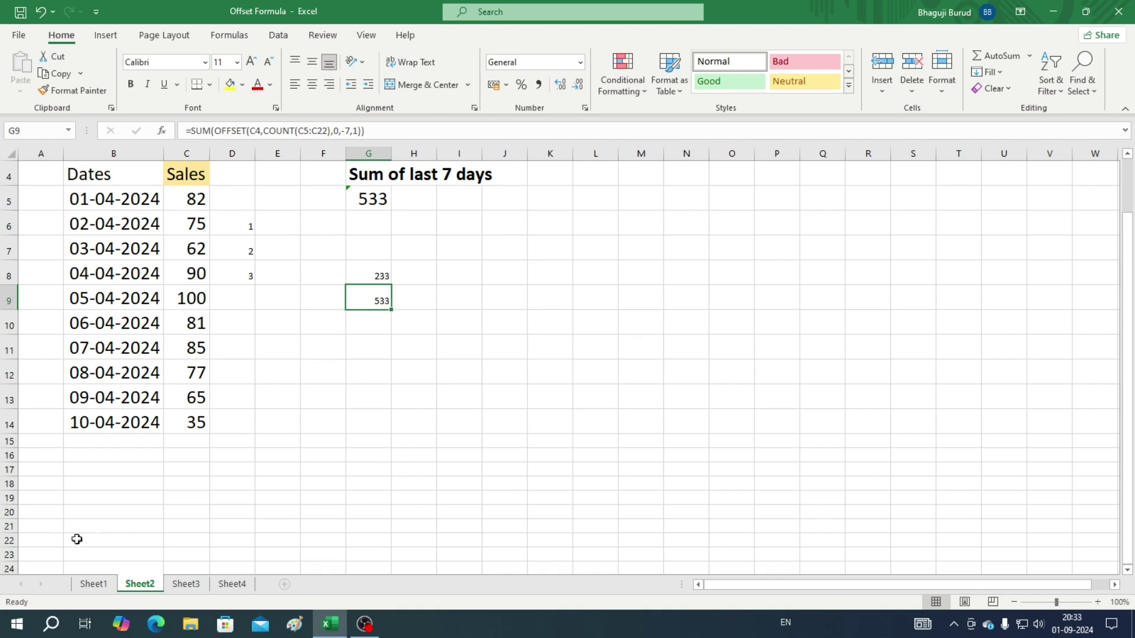
# Extend the dates by one day to 11-04-2024 in B15, enter sales of 40 in C15, and check G9.
pyautogui.click(121, 429)
pyautogui.moveTo(164, 458); pyautogui.dragTo(166, 472)
pyautogui.click(185, 440)
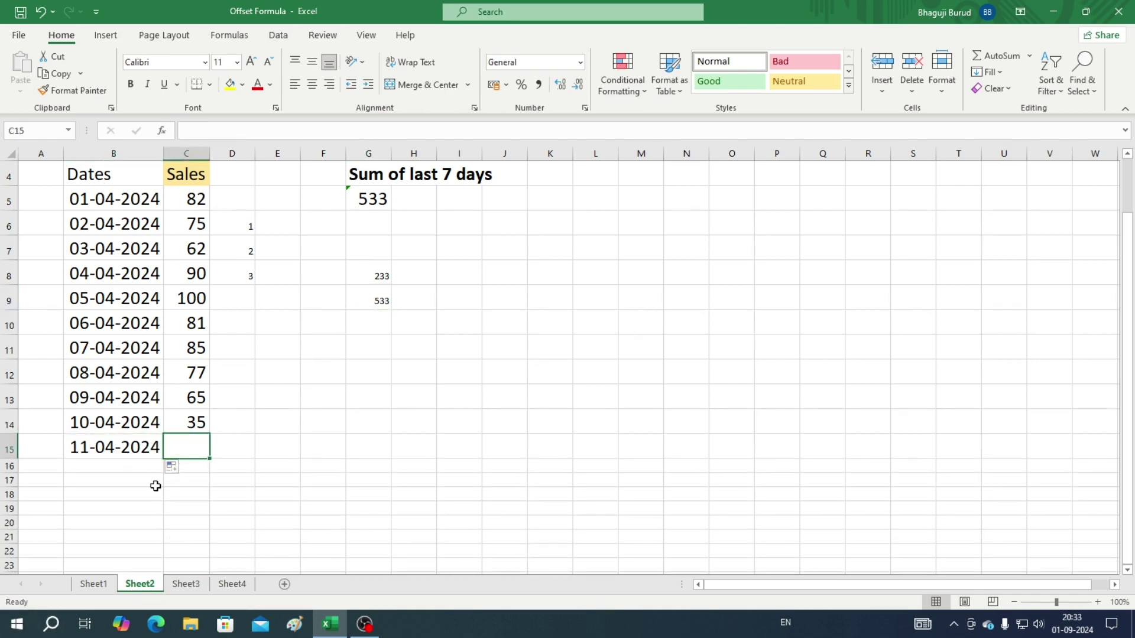
pyautogui.write('40')
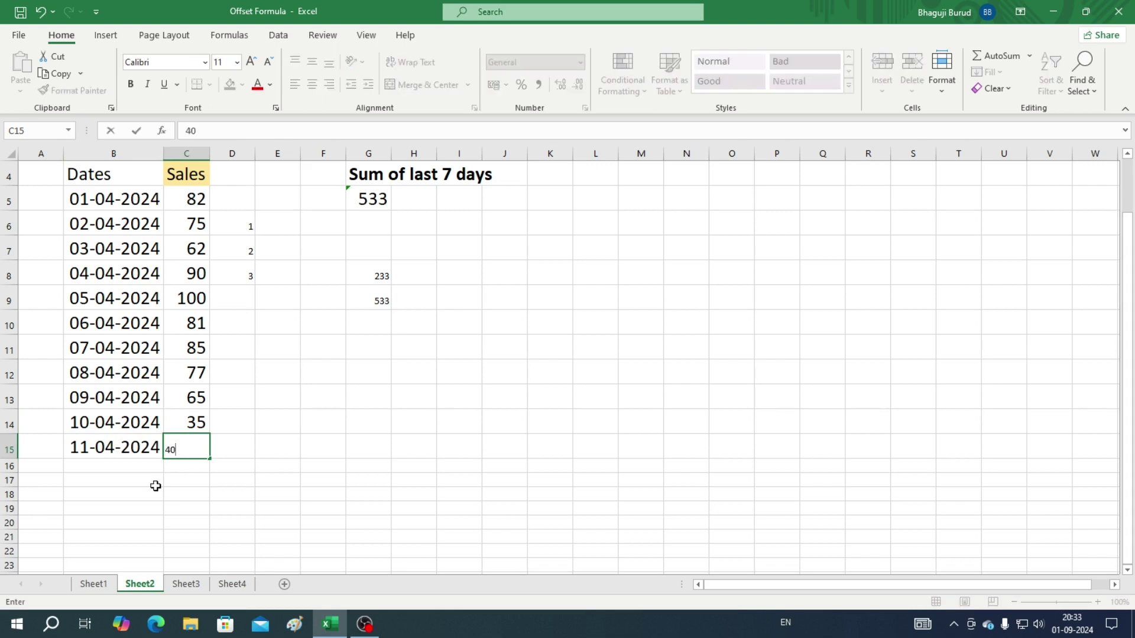
pyautogui.press('Return')
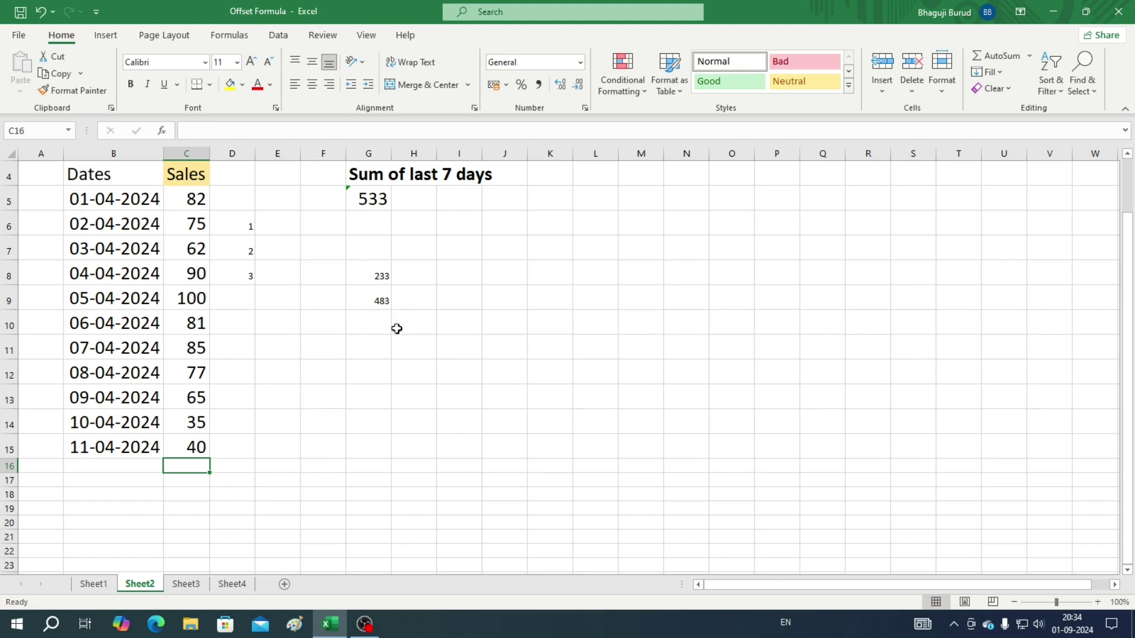
pyautogui.click(380, 295)
# Start a SUM and OFFSET formula in G10 with C5 as the reference and COUNT(C5:C21)-7 as the rows argument.
pyautogui.click(357, 326)
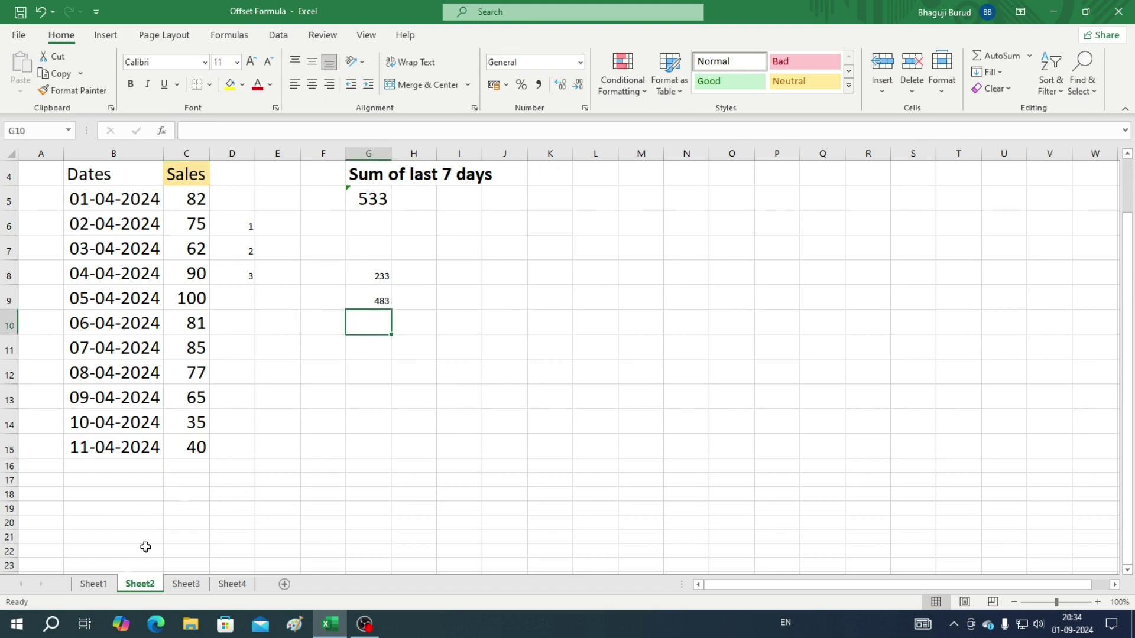
pyautogui.write('=')
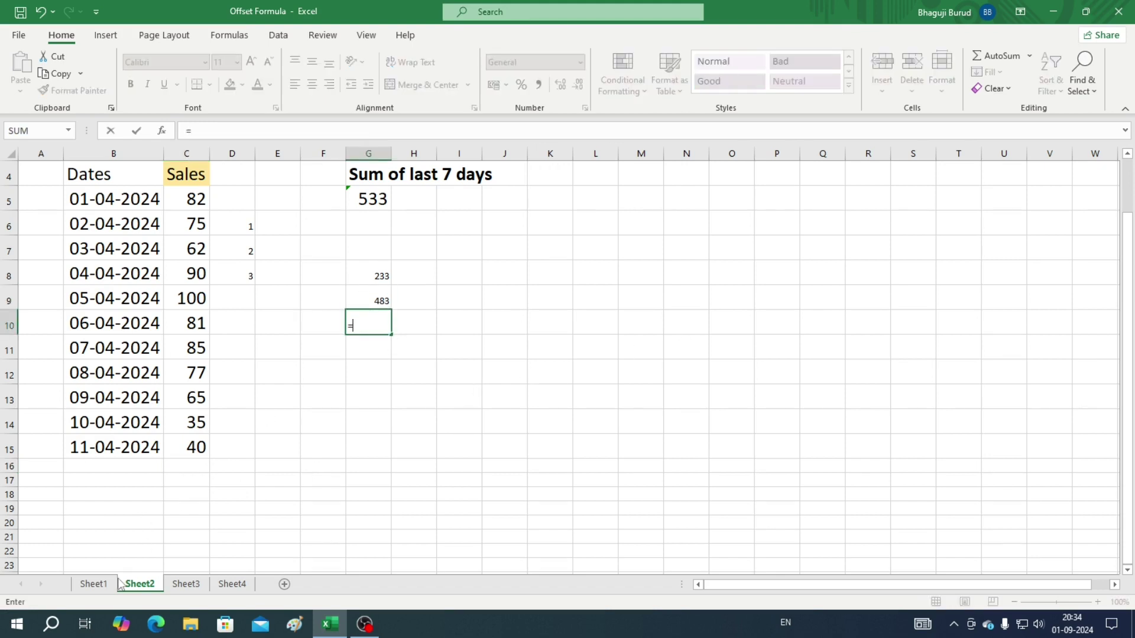
pyautogui.write('sum')
pyautogui.press('Tab')
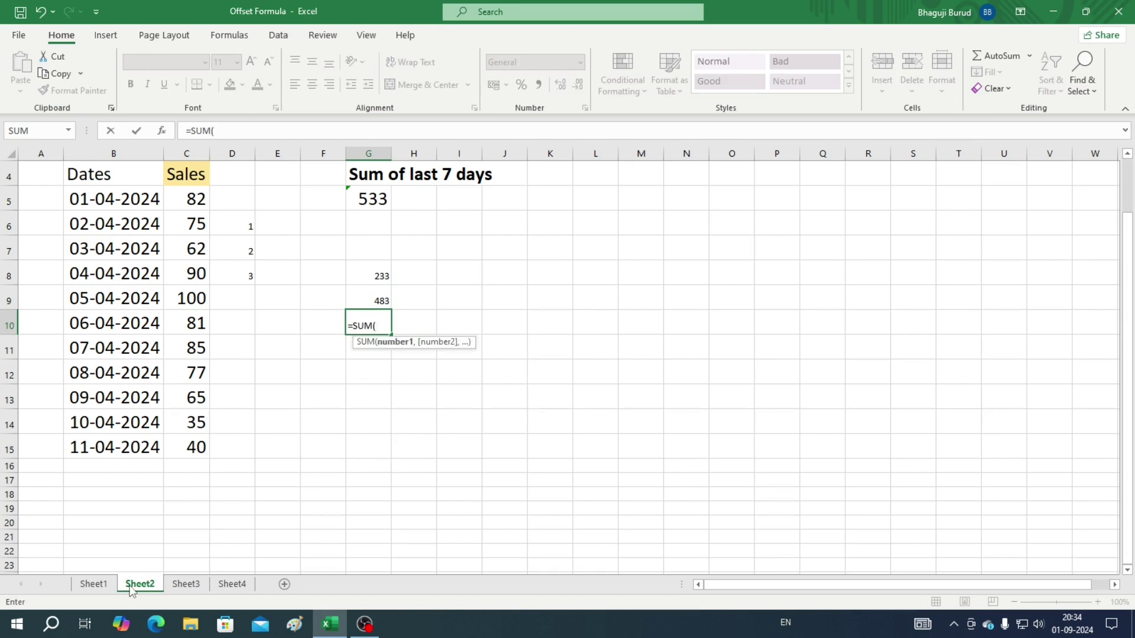
pyautogui.write('off')
pyautogui.press('Tab')
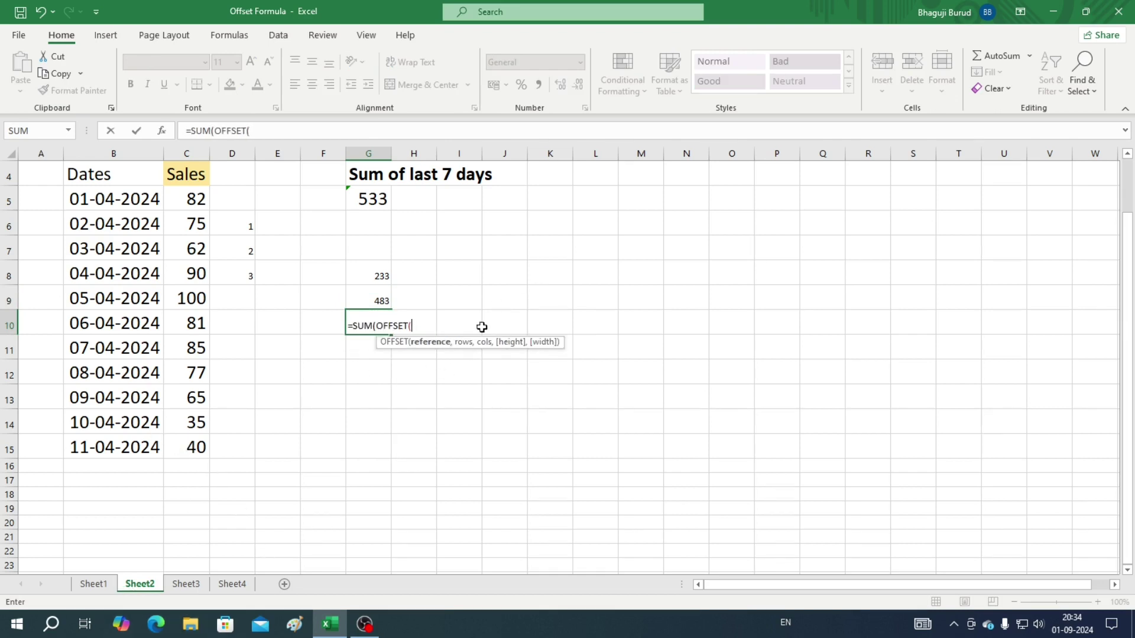
pyautogui.click(184, 205)
pyautogui.write(',')
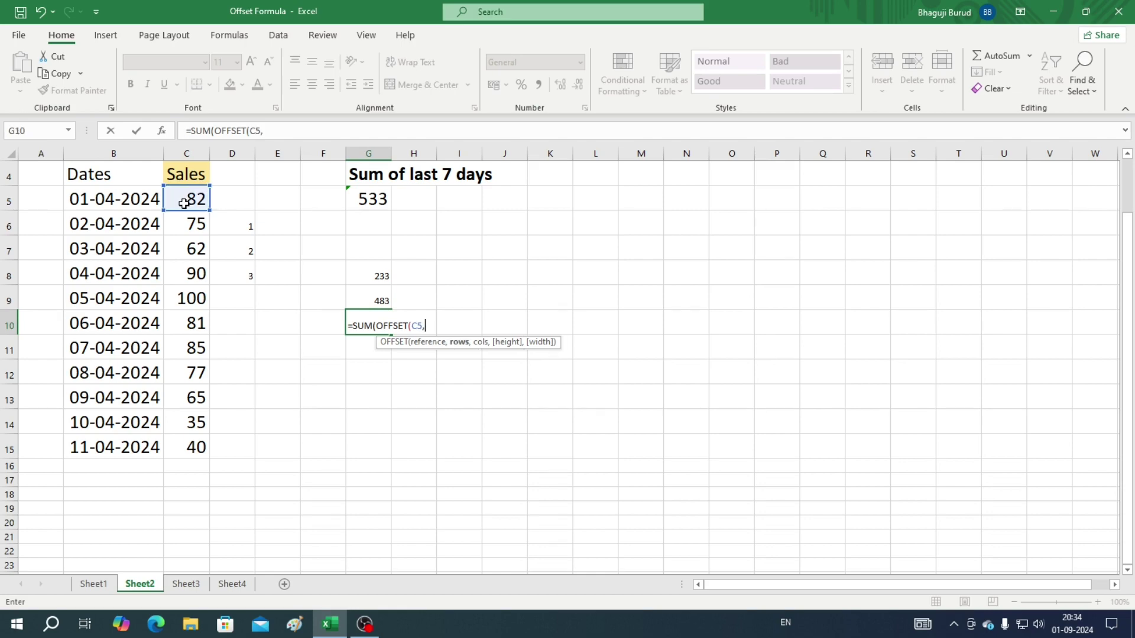
pyautogui.write('COUNT(')
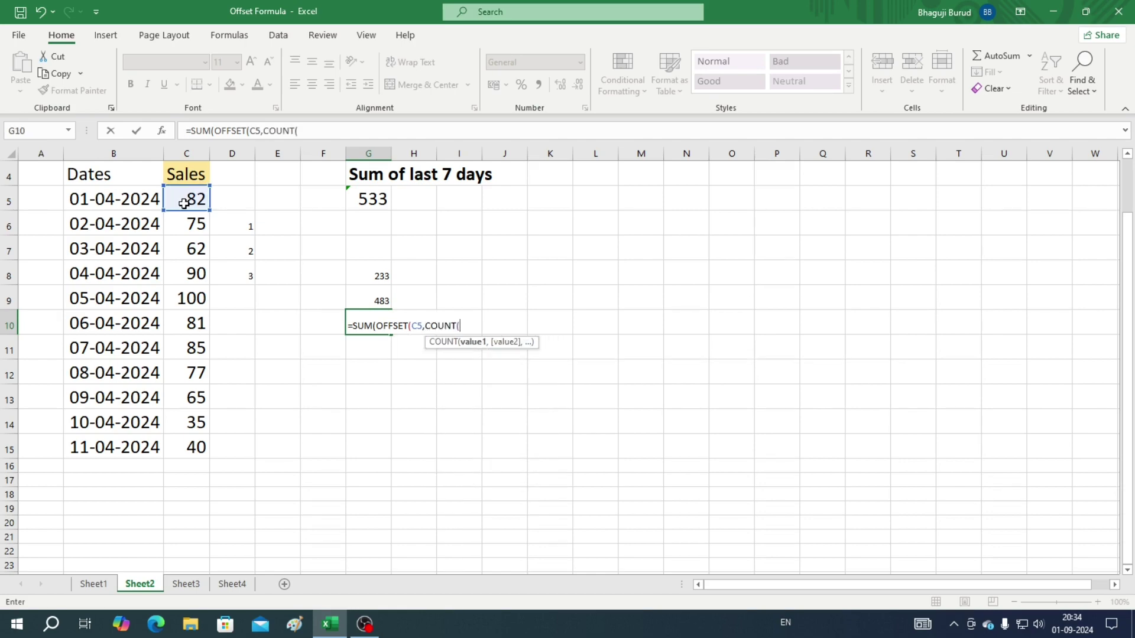
pyautogui.click(179, 197)
pyautogui.moveTo(179, 197); pyautogui.dragTo(167, 541)
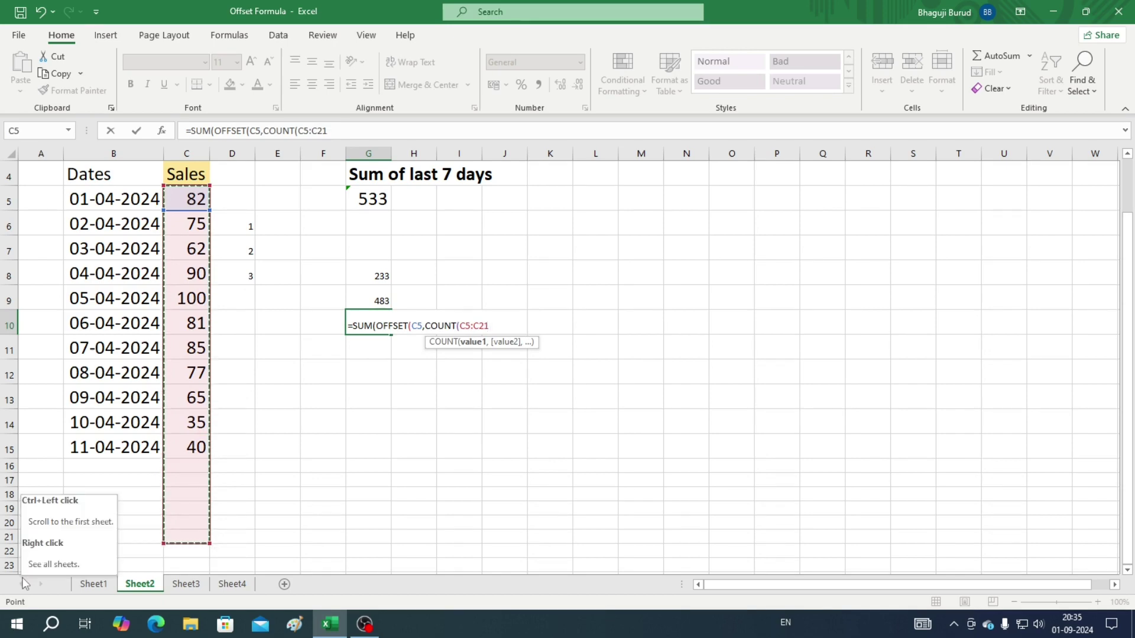
pyautogui.write(')-7')
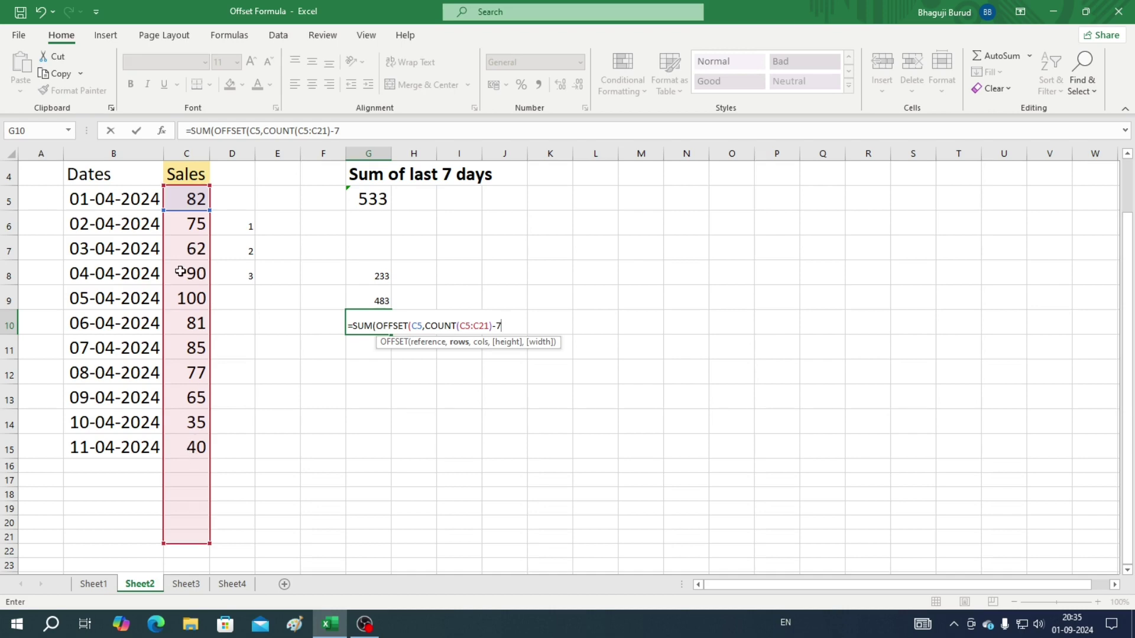
# Complete the G10 formula with column offset 0, height 7 and width 1.
pyautogui.write(',')
pyautogui.write('0,')
pyautogui.write('7')
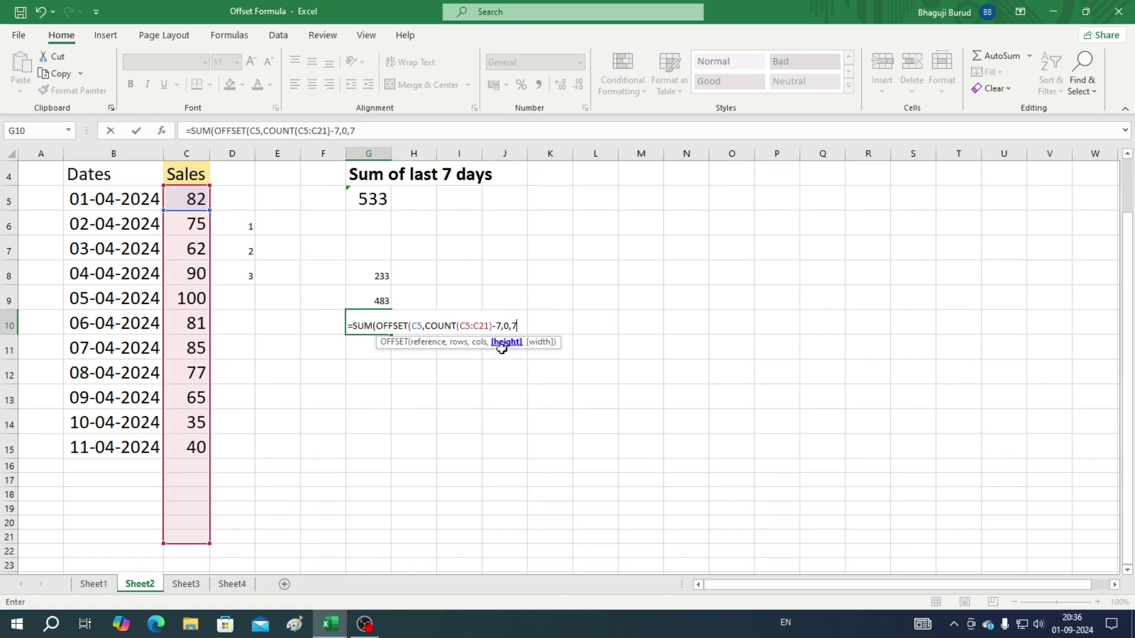
pyautogui.write(',1')
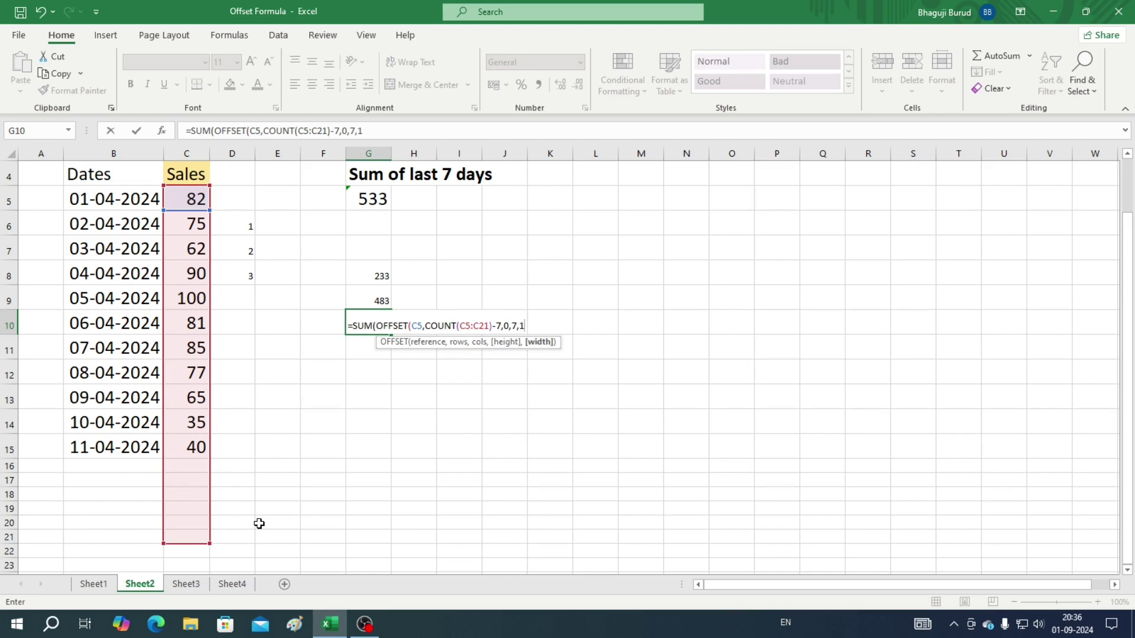
pyautogui.write('))')
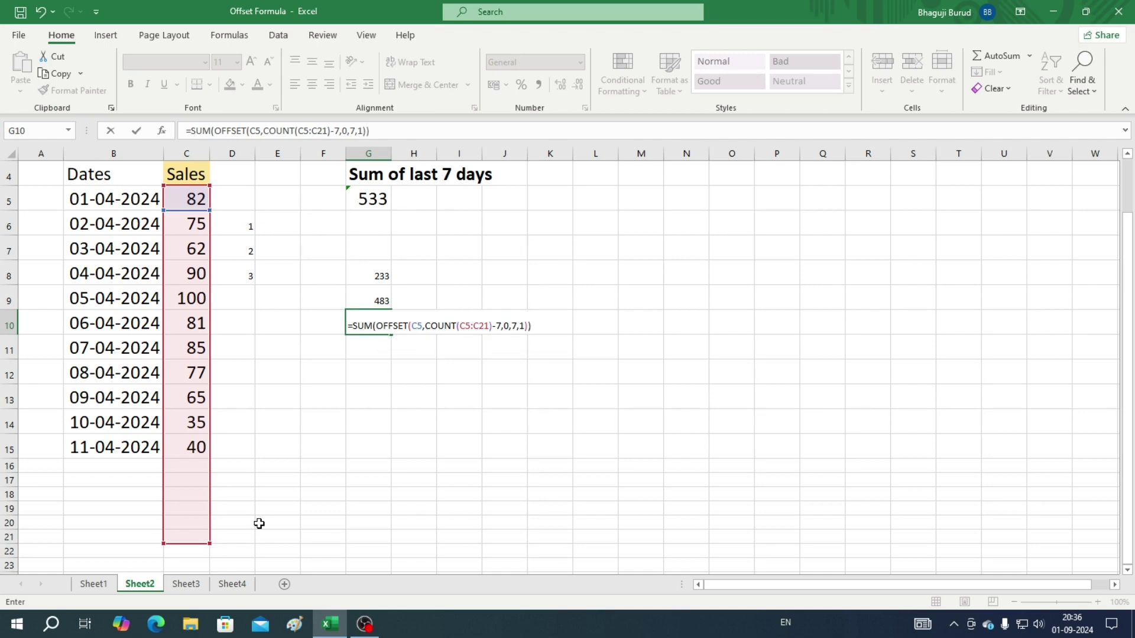
pyautogui.press('Return')
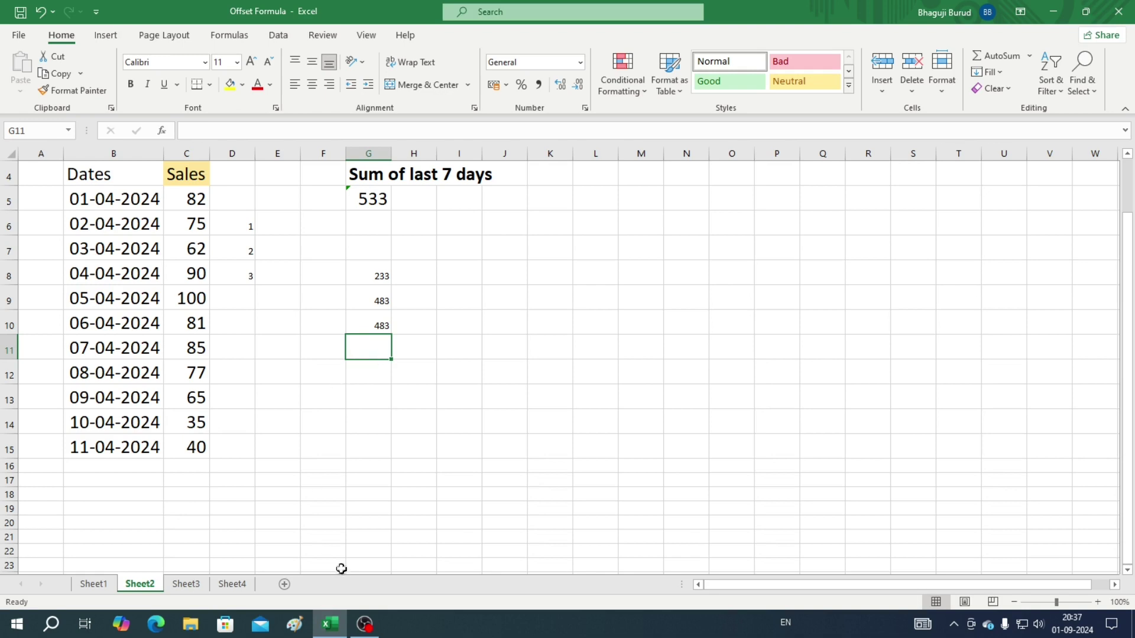
# On Sheet3, start a SUM and OFFSET formula in B7 for the last 6 months, using the sales label A4 as the reference.
pyautogui.click(186, 585)
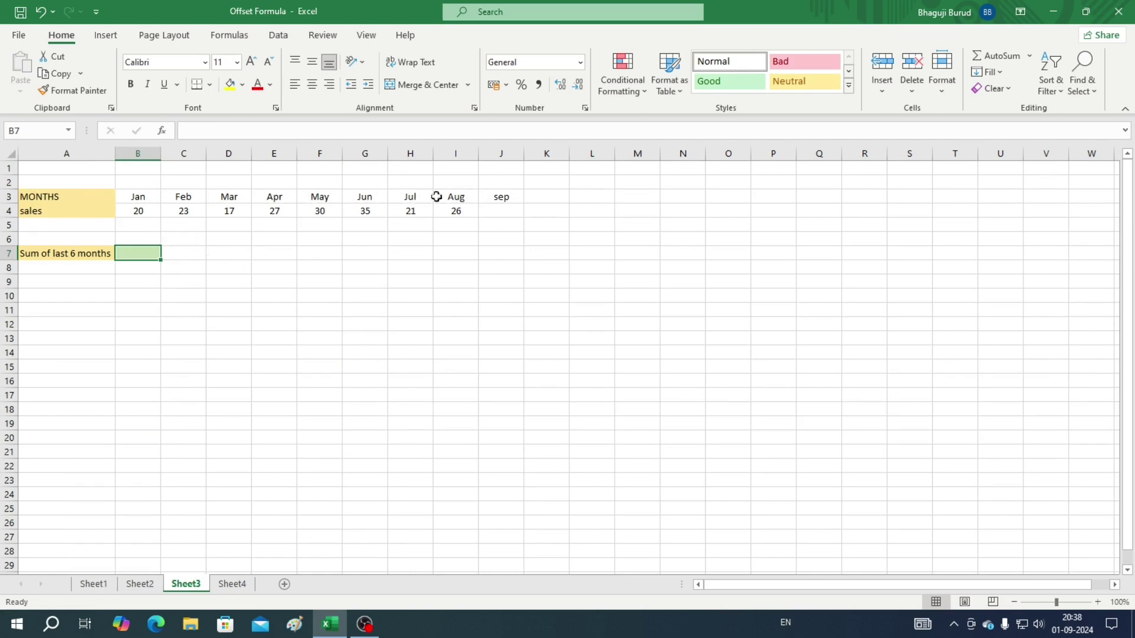
pyautogui.click(38, 214)
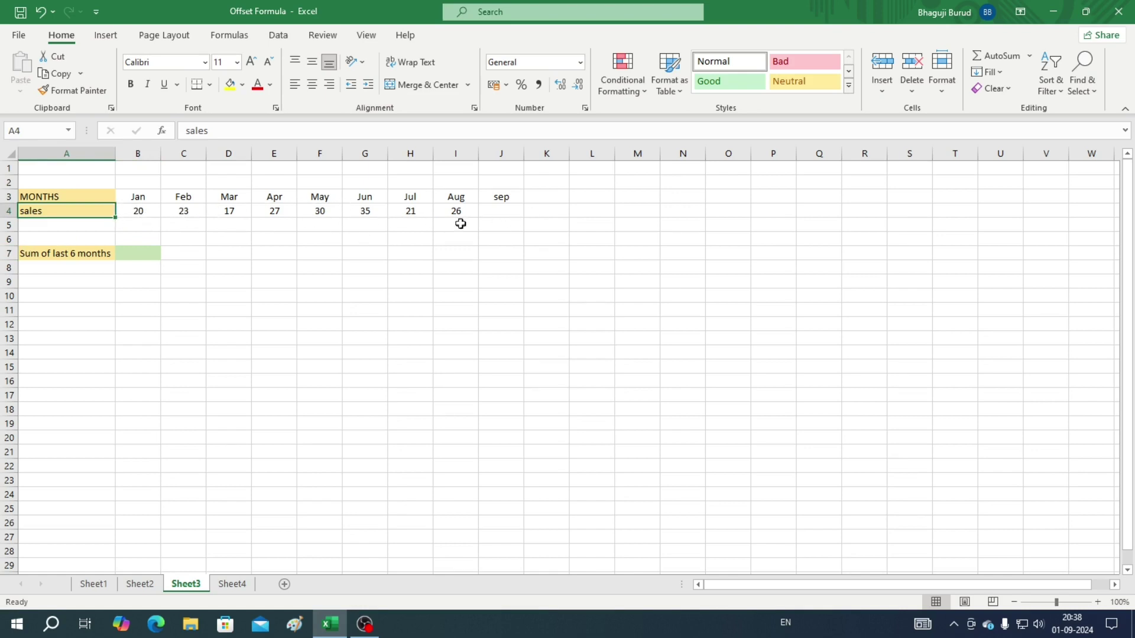
pyautogui.click(132, 256)
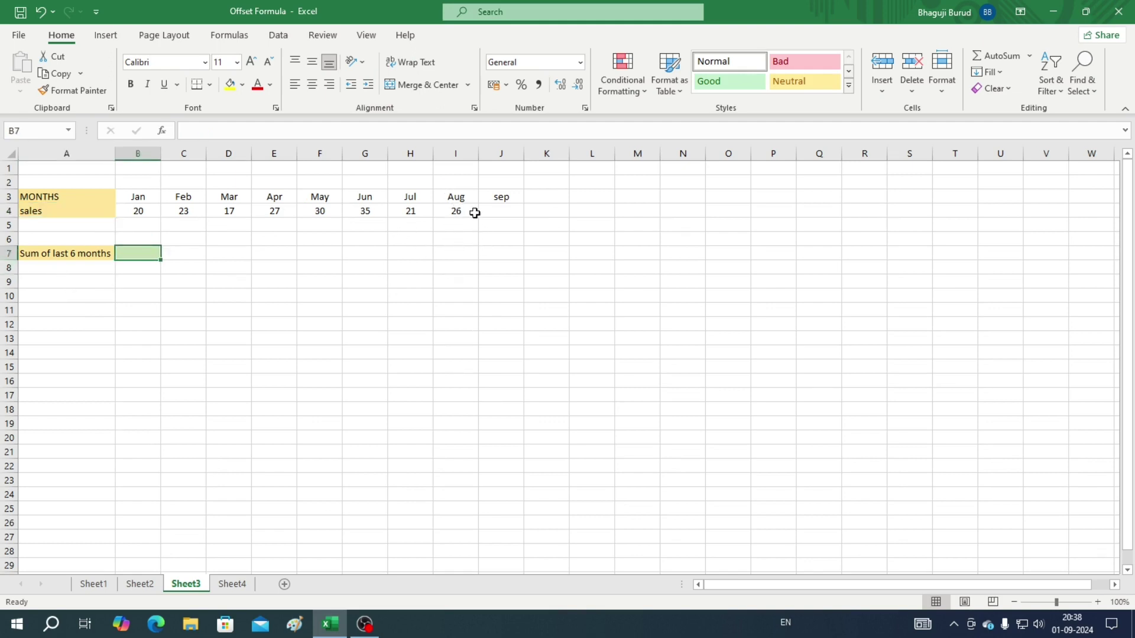
pyautogui.click(227, 210)
pyautogui.click(138, 253)
pyautogui.write('=')
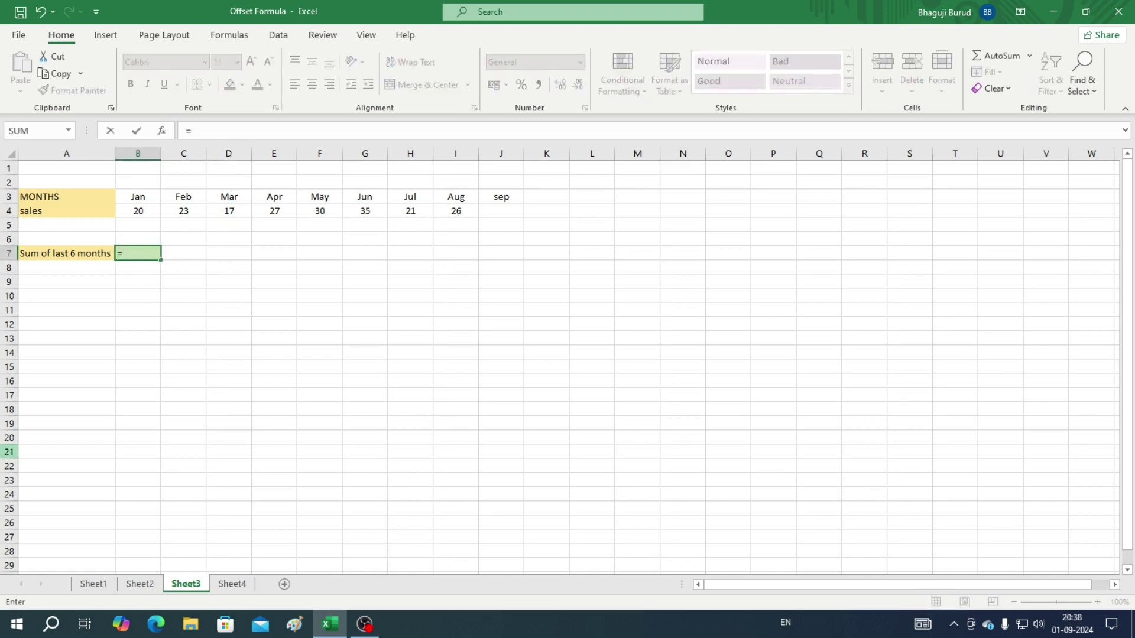
pyautogui.write('SUM(OFFSET(')
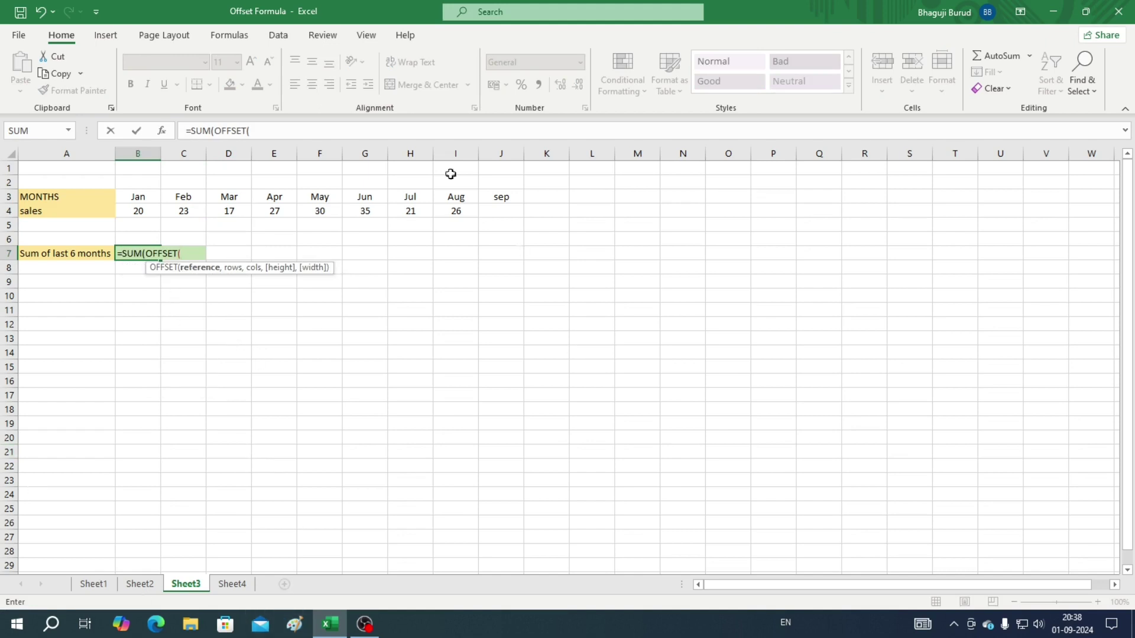
pyautogui.click(31, 213)
pyautogui.write(',')
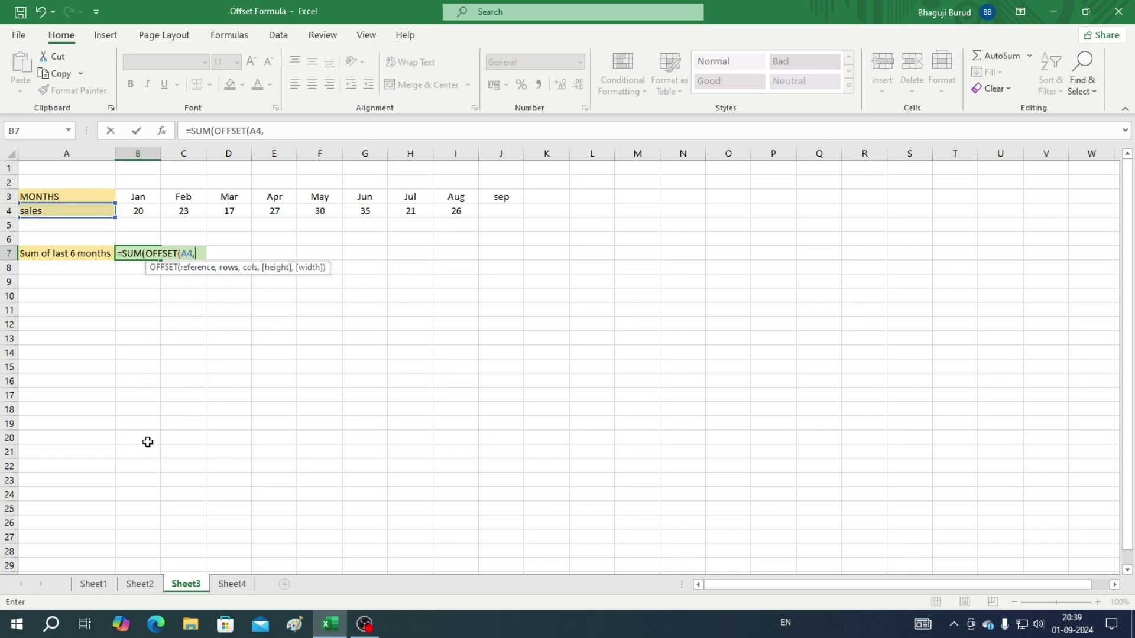
pyautogui.write('MATCH(')
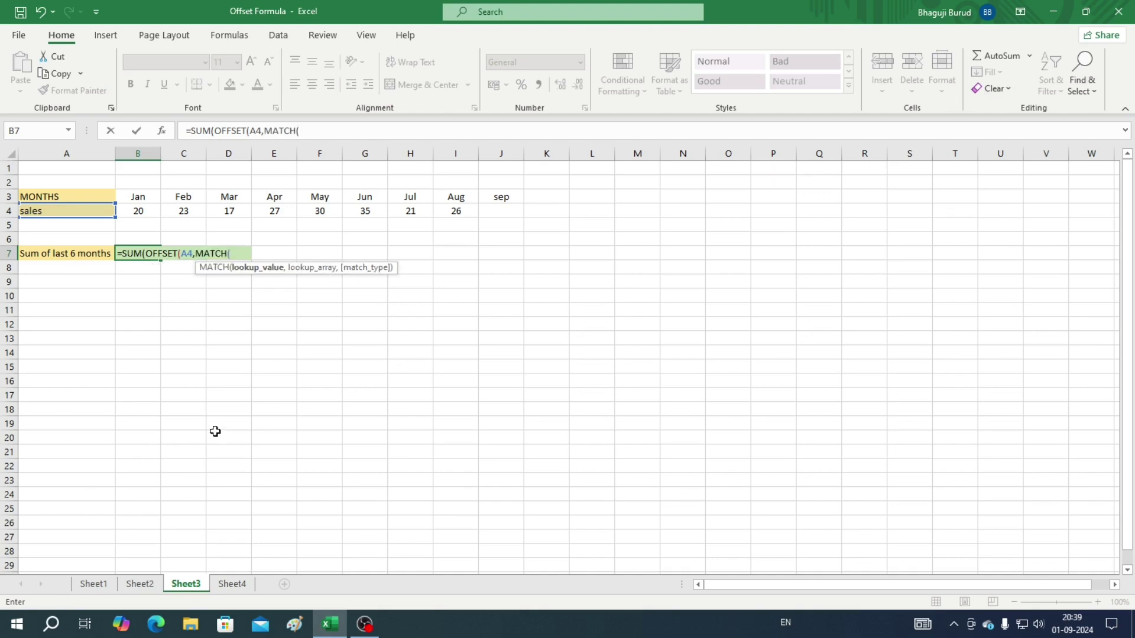
pyautogui.press('BackSpace')
pyautogui.press('BackSpace')
pyautogui.press('BackSpace')
pyautogui.press('BackSpace')
pyautogui.press('BackSpace')
pyautogui.press('BackSpace')
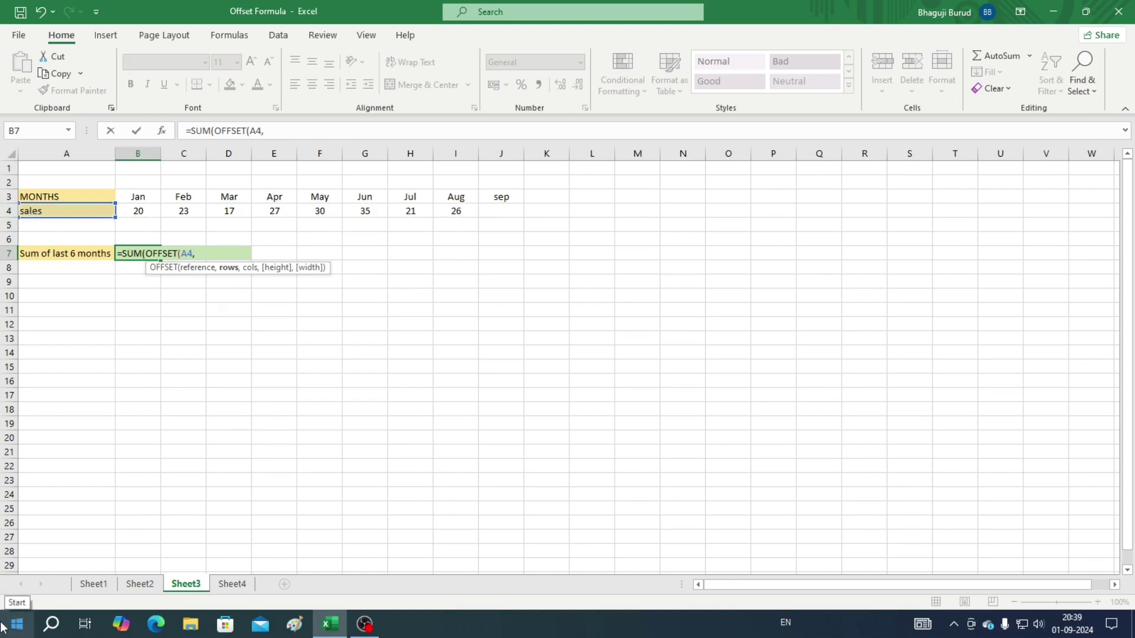
# In the B7 formula, enter 0 as the rows argument and COUNT(B4:O4) as the columns argument of OFFSET.
pyautogui.write('0,')
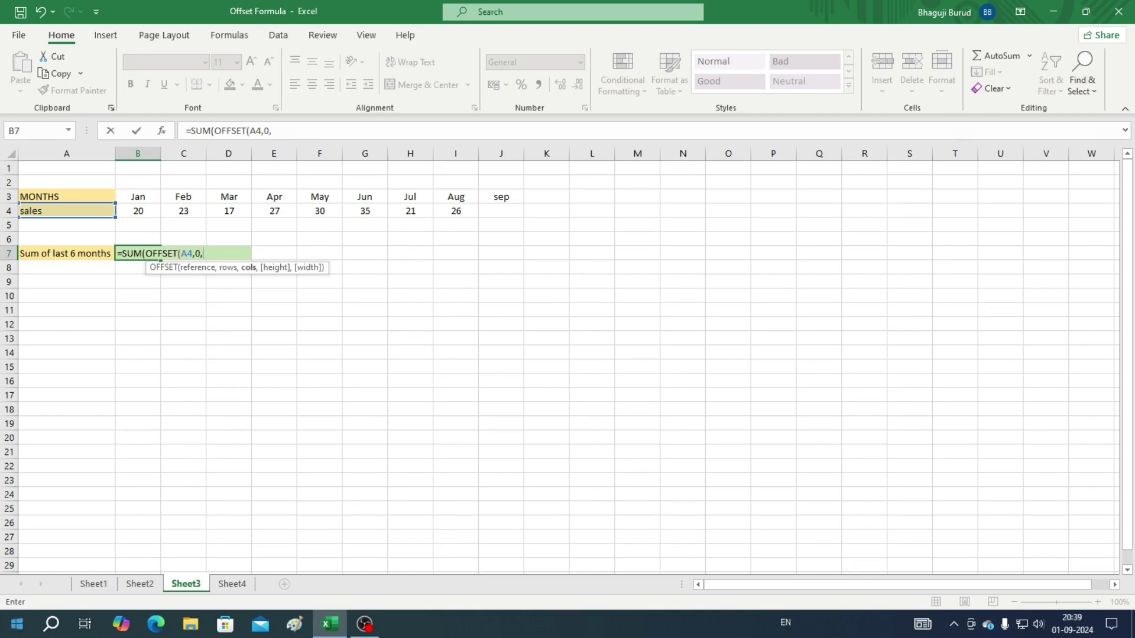
pyautogui.write('COUNT(')
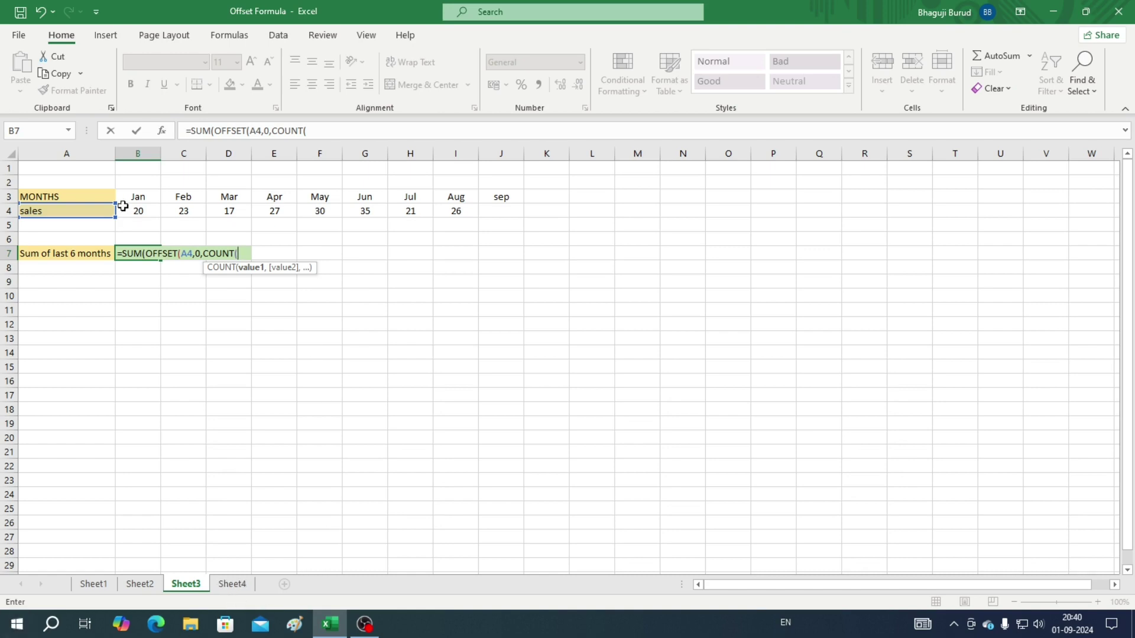
pyautogui.moveTo(129, 214); pyautogui.dragTo(756, 213)
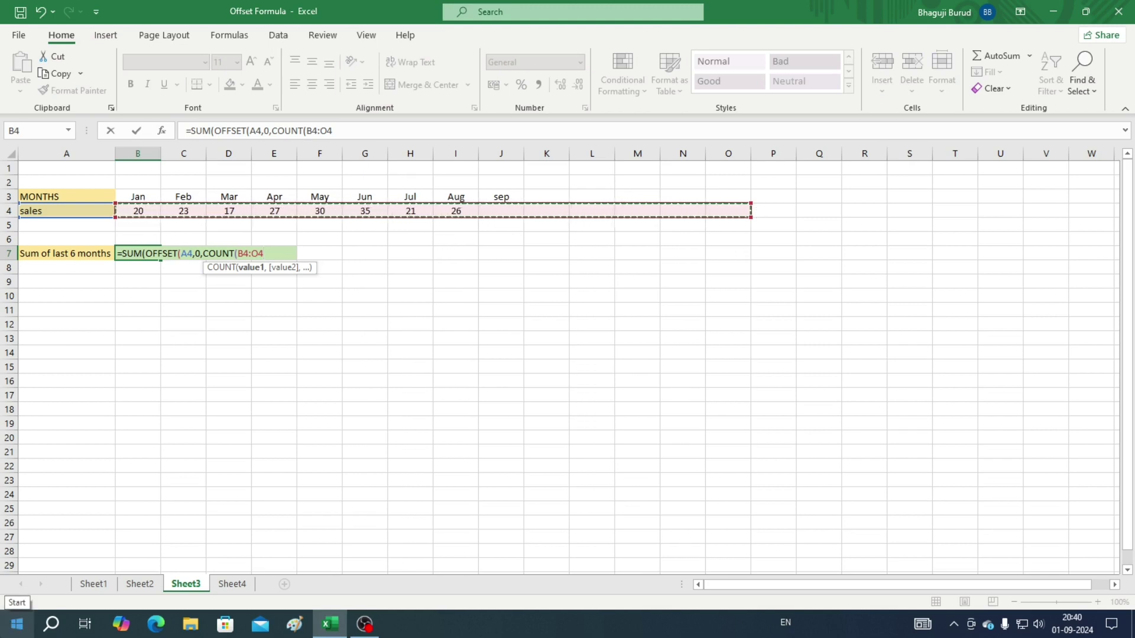
pyautogui.write(')')
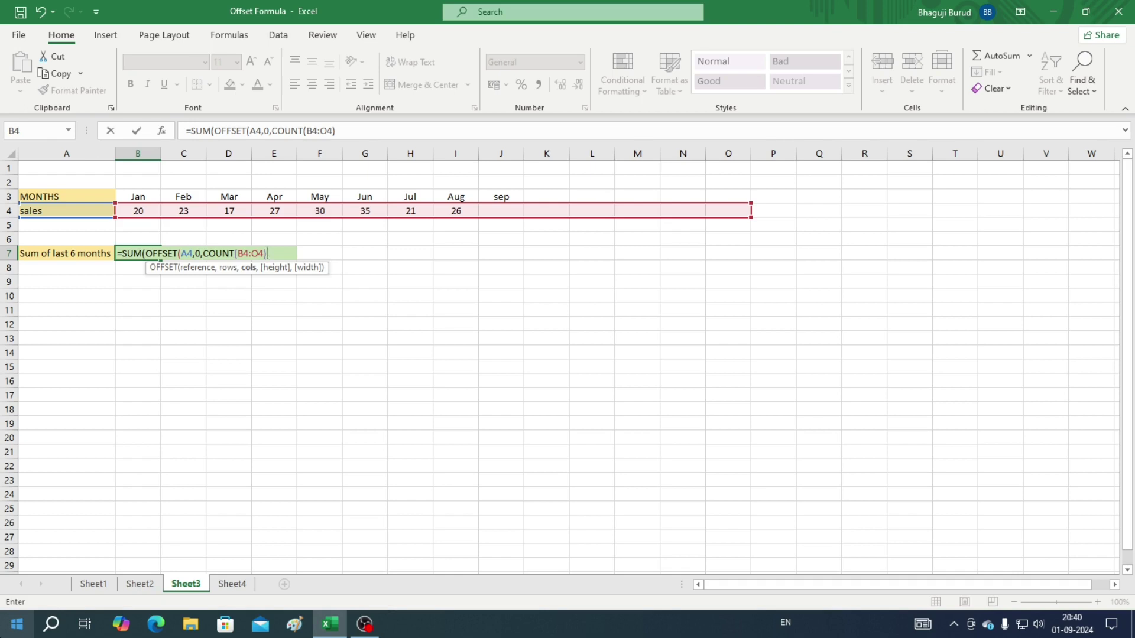
# Complete the B7 formula with height 1 and width -6.
pyautogui.write(',1,')
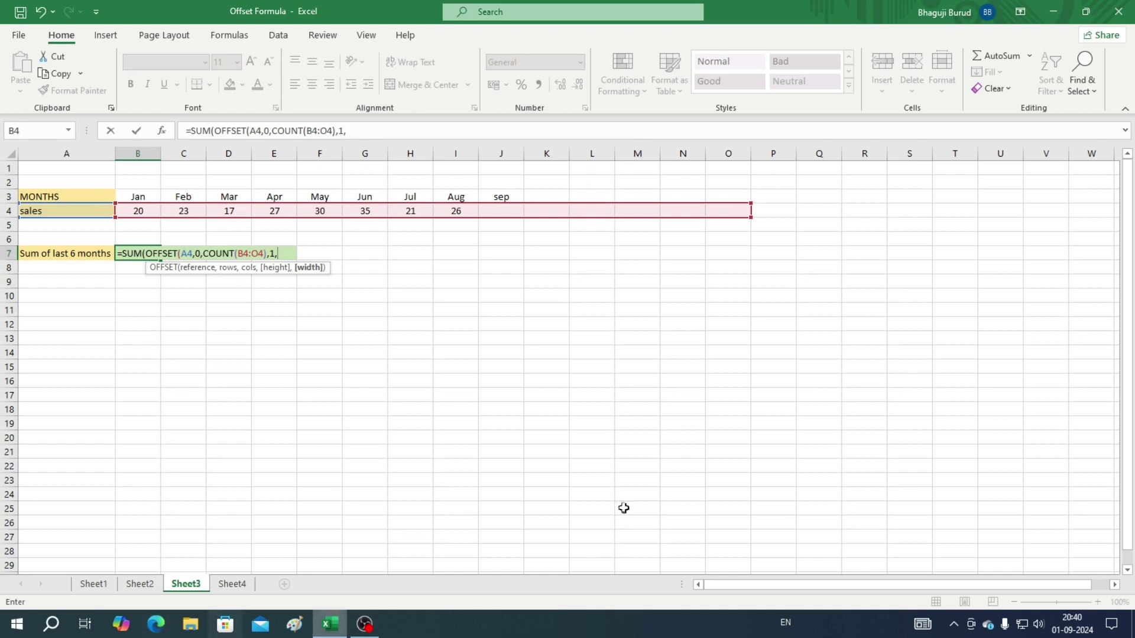
pyautogui.write('-6')
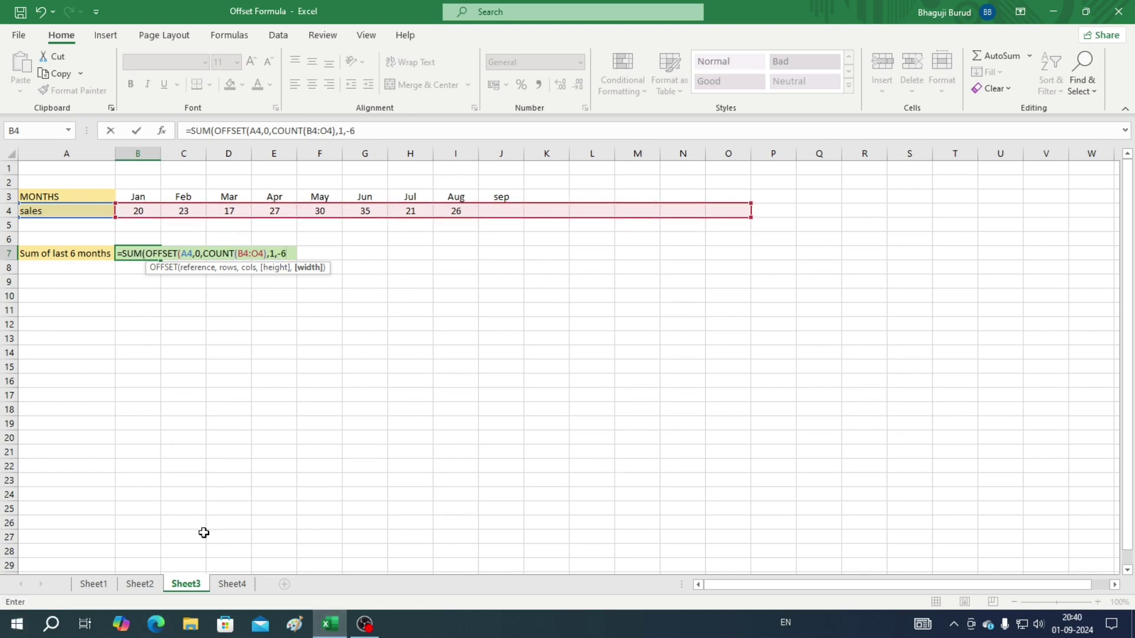
pyautogui.write(')')
pyautogui.press('Return')
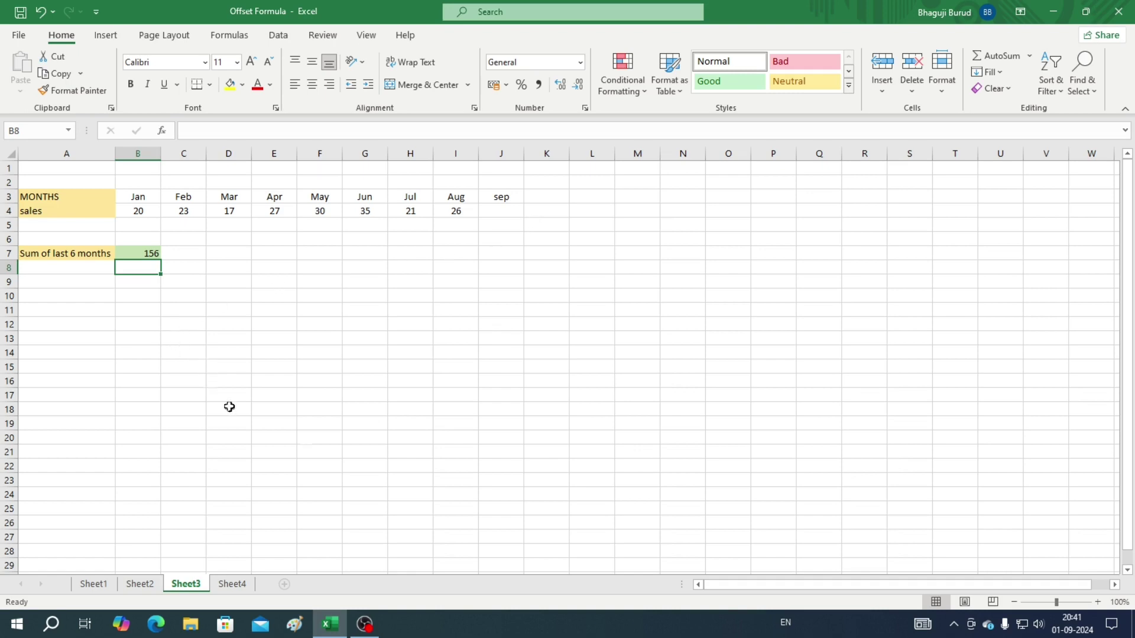
# Enter sales of 20 for sep in J4 and check the last 6 months total in B7.
pyautogui.click(497, 212)
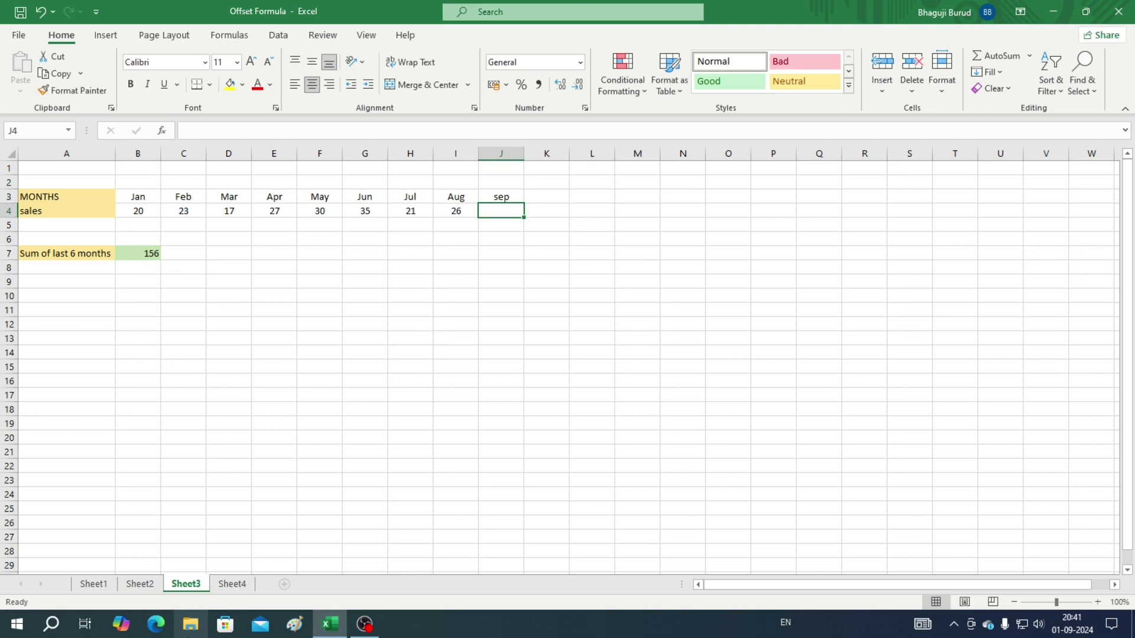
pyautogui.write('20')
pyautogui.press('Return')
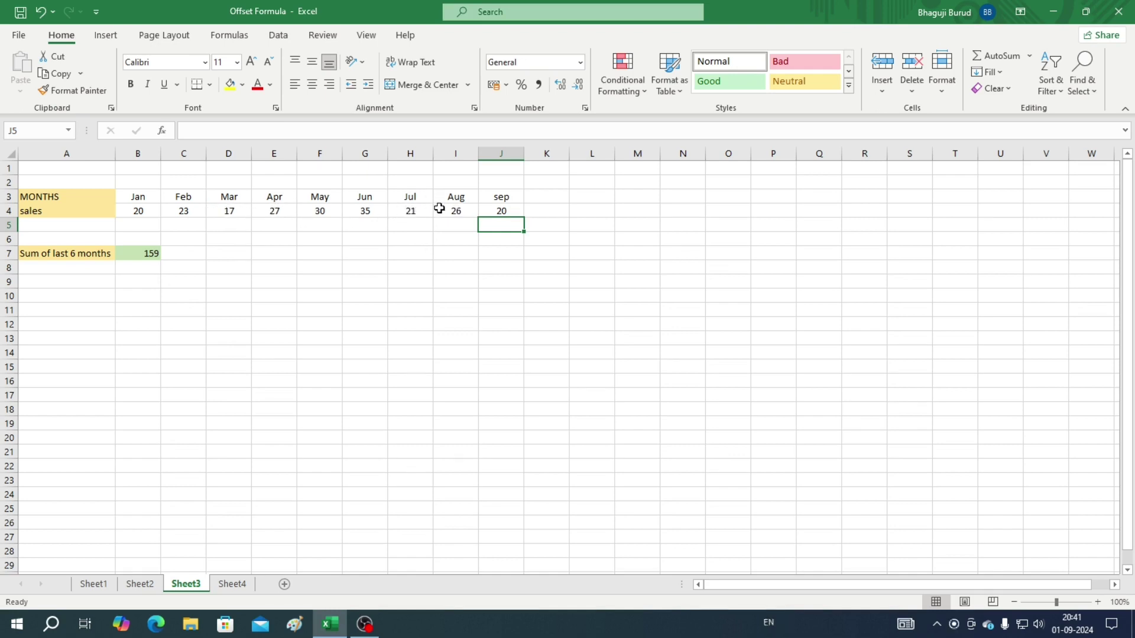
pyautogui.click(150, 254)
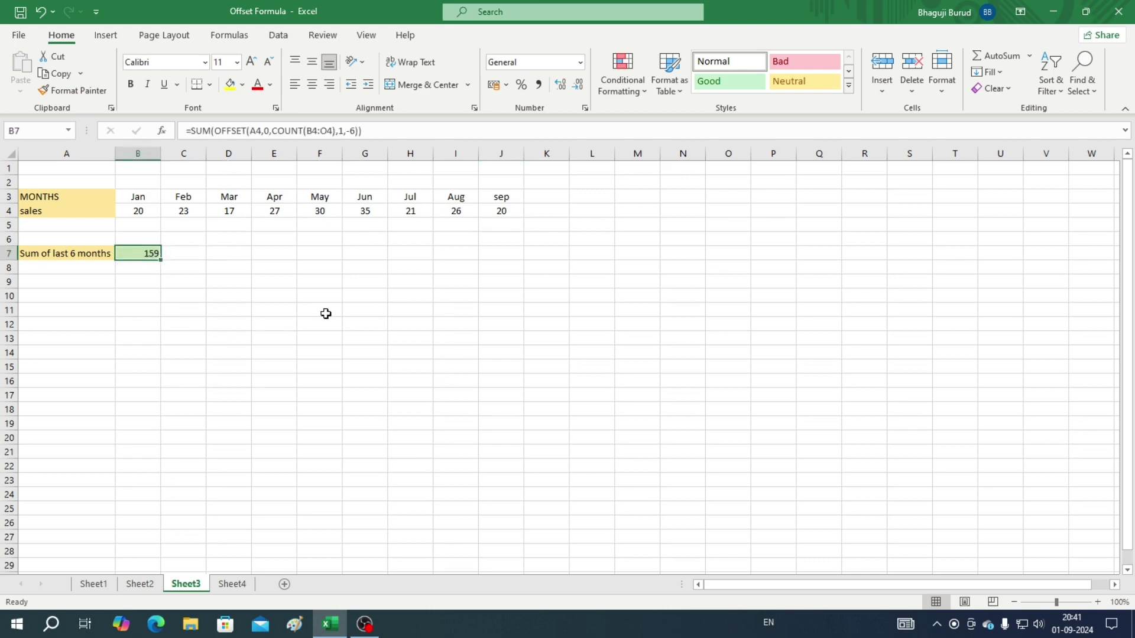
# On Sheet4, examine the Day and Sales columns, the next 3 days sum label in C1 and the date choices in D1.
pyautogui.hotkey('ctrl', 'pagedown')
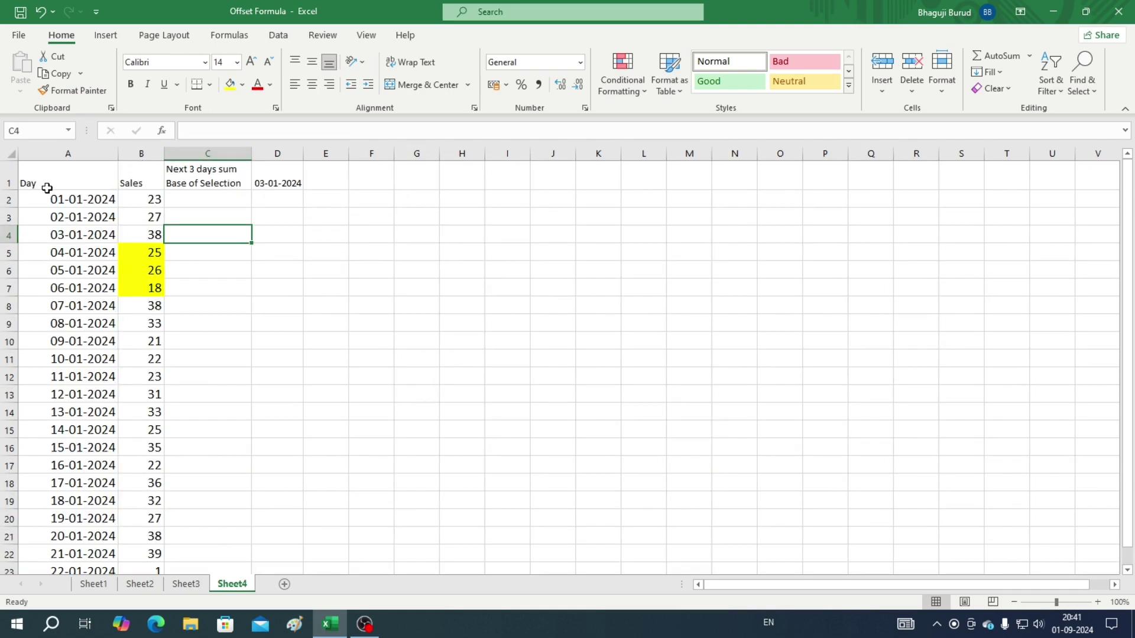
pyautogui.click(78, 152)
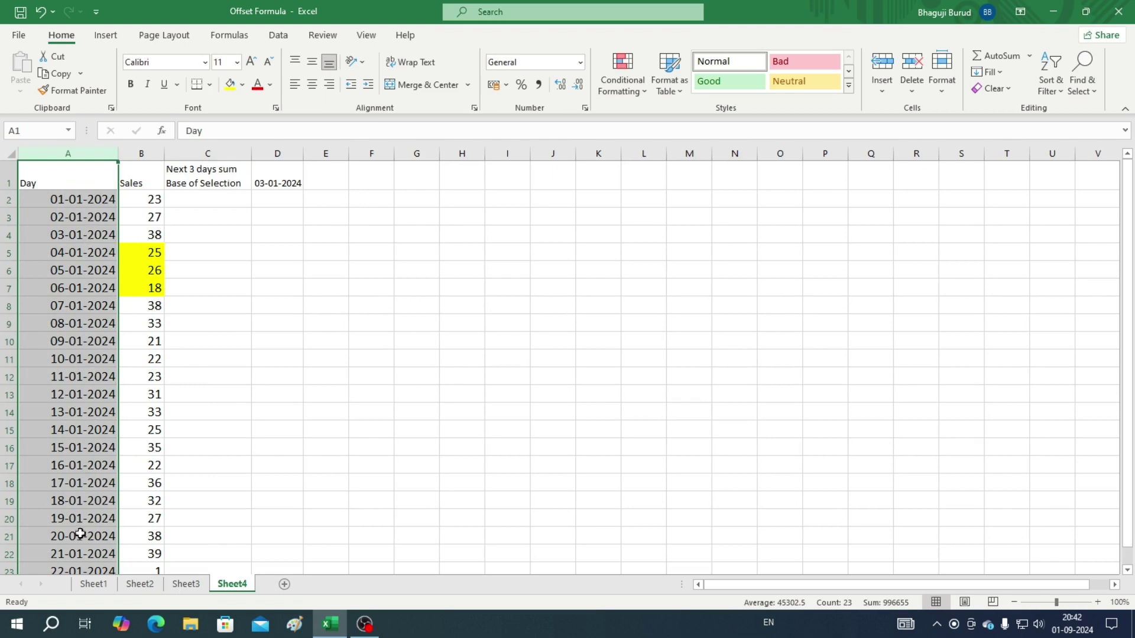
pyautogui.click(141, 153)
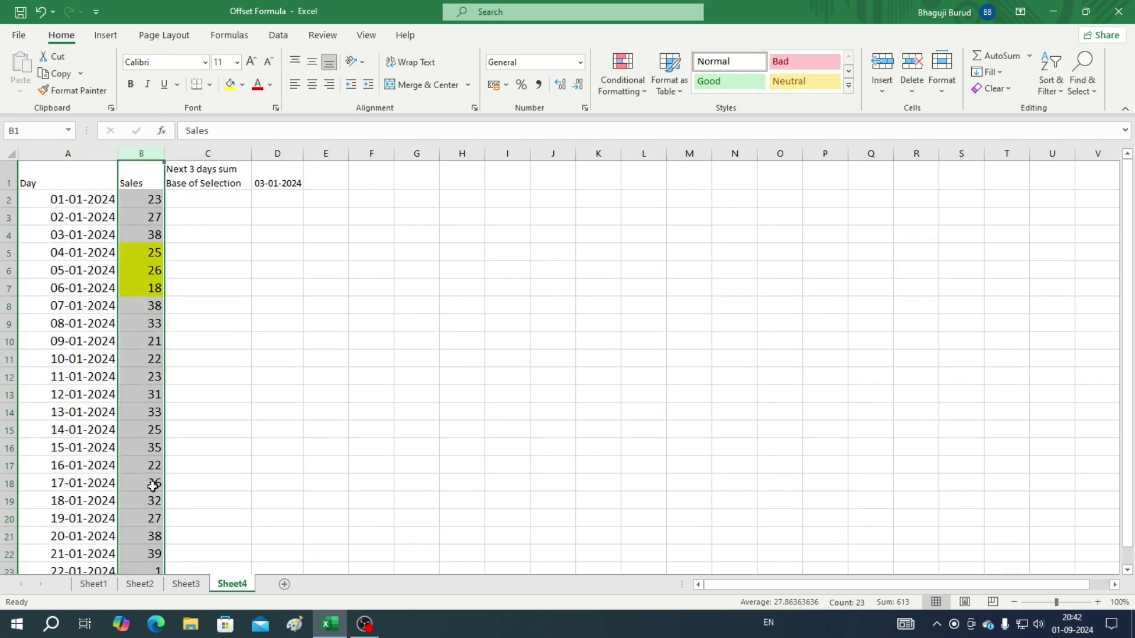
pyautogui.click(207, 179)
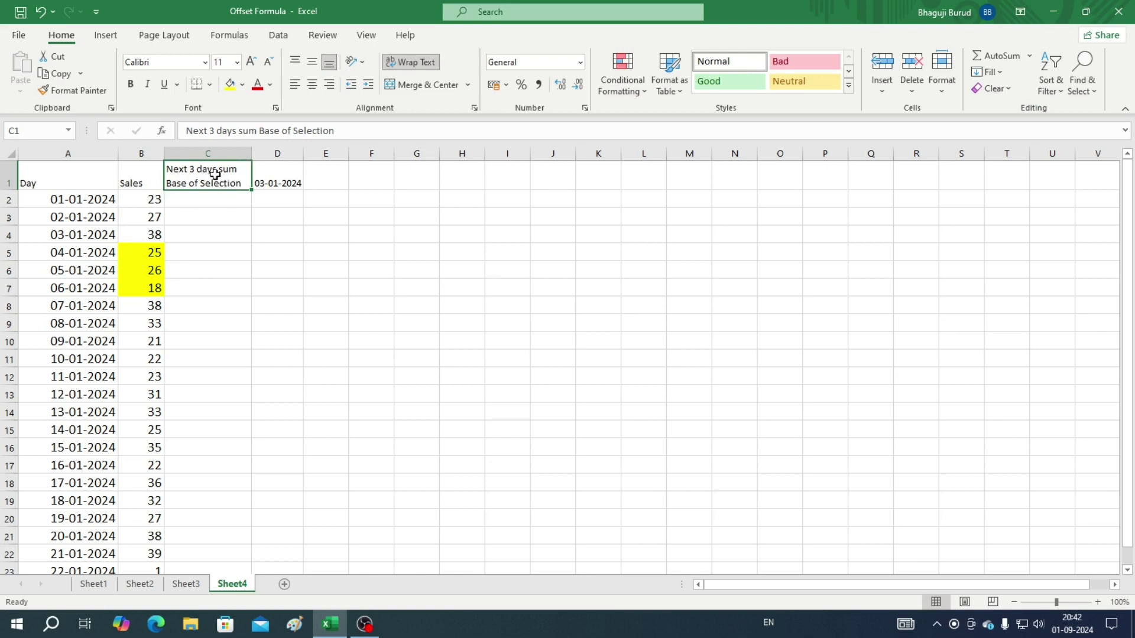
pyautogui.click(281, 169)
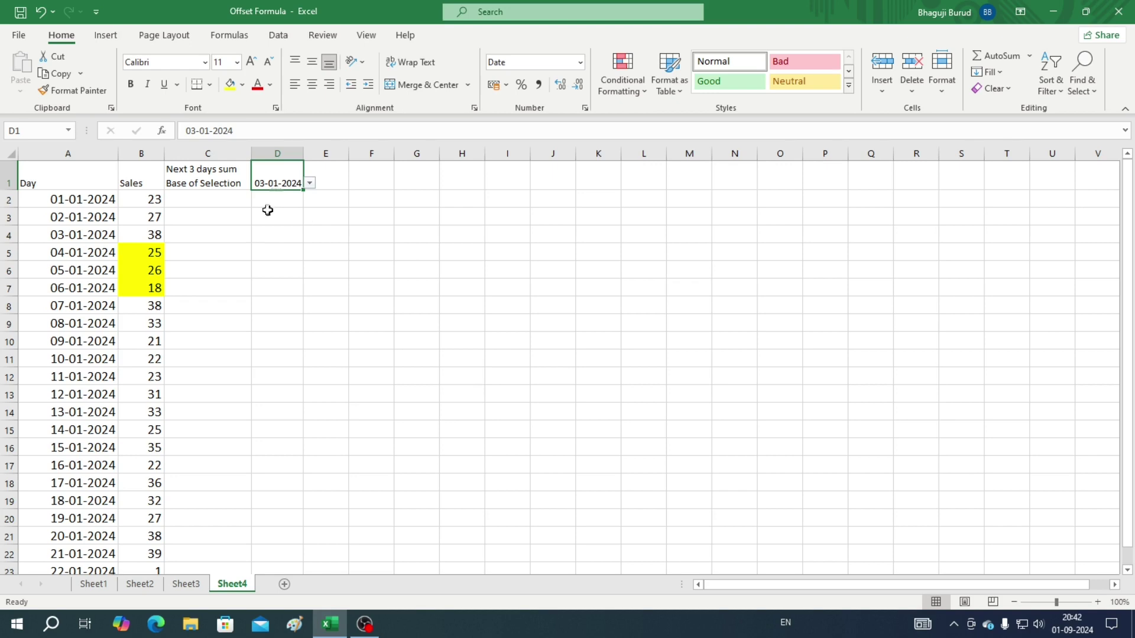
pyautogui.click(65, 236)
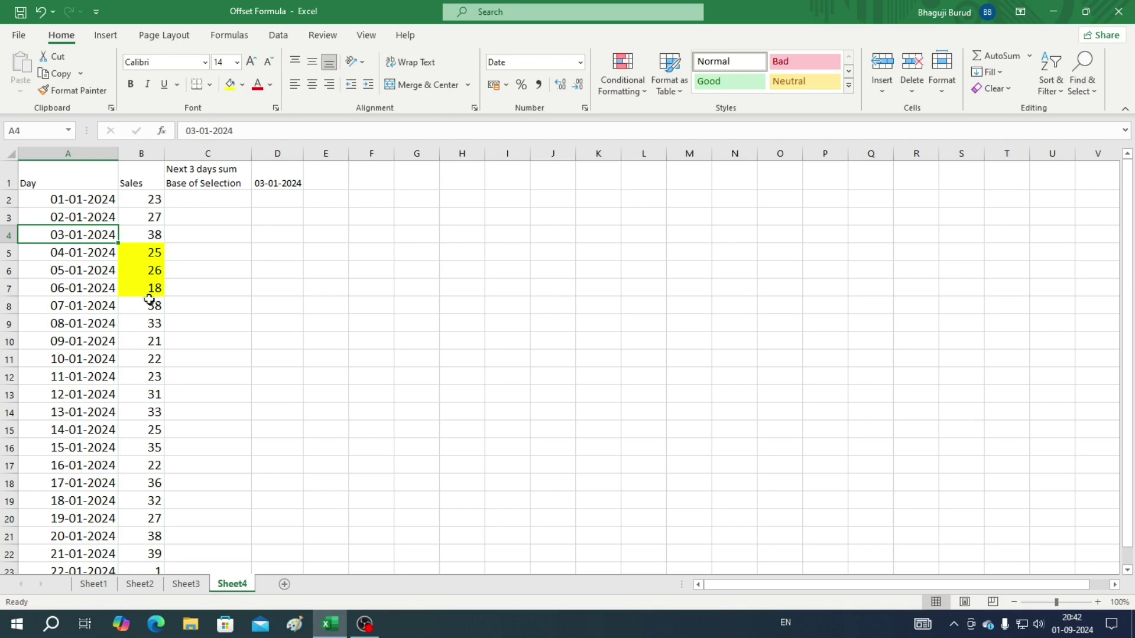
pyautogui.click(268, 180)
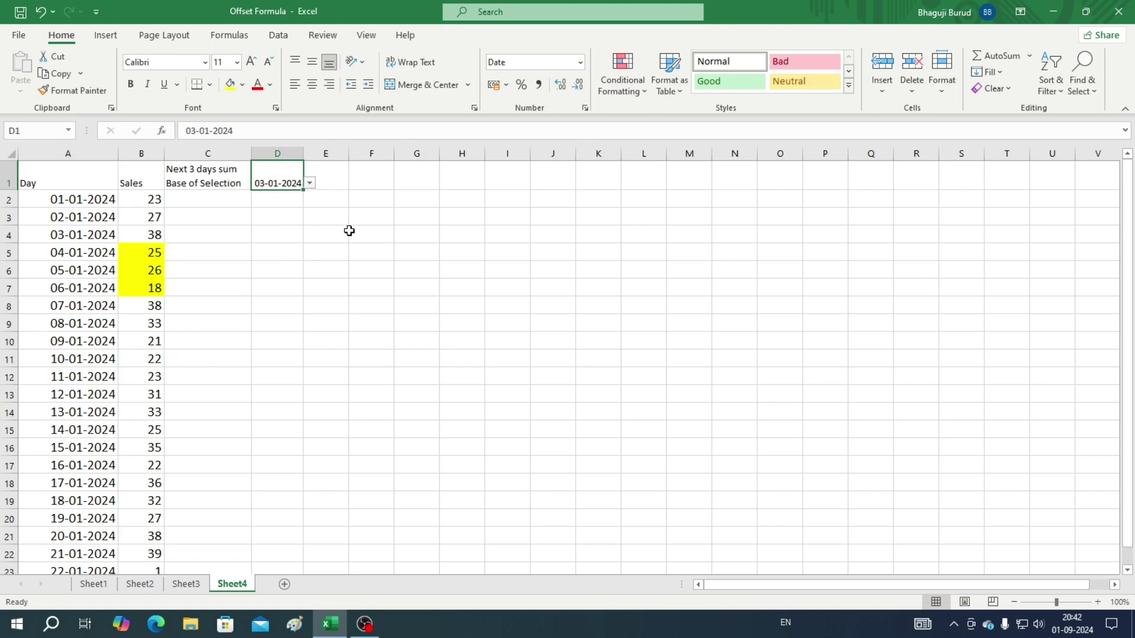
pyautogui.click(309, 184)
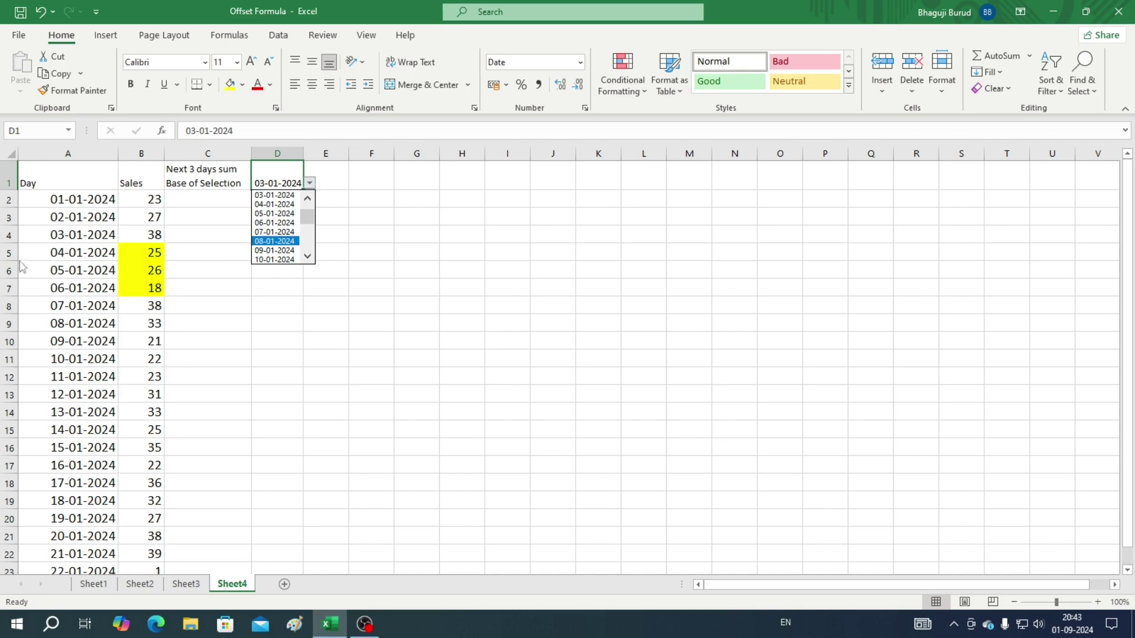
pyautogui.scroll(-10, 71, 215)
pyautogui.scroll(10, 74, 312)
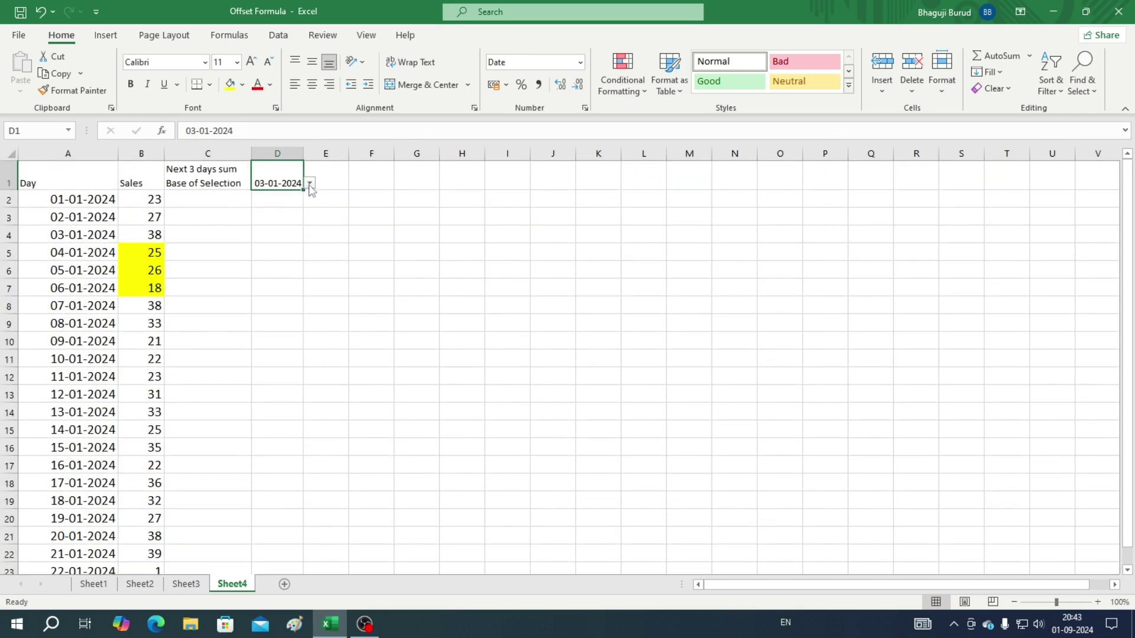
pyautogui.click(310, 184)
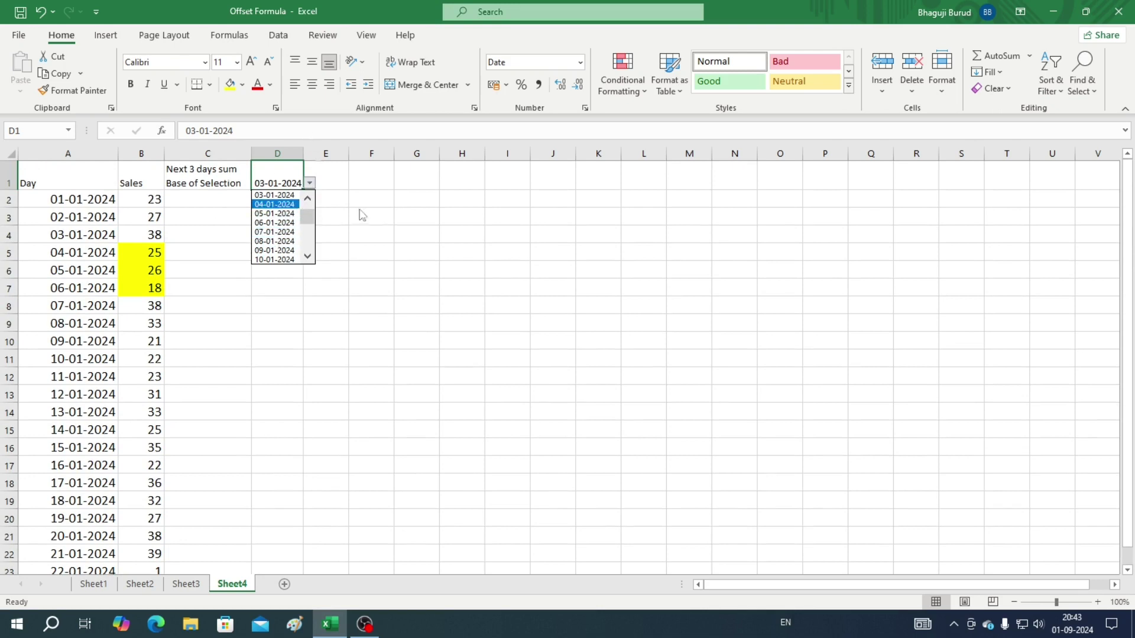
pyautogui.click(375, 172)
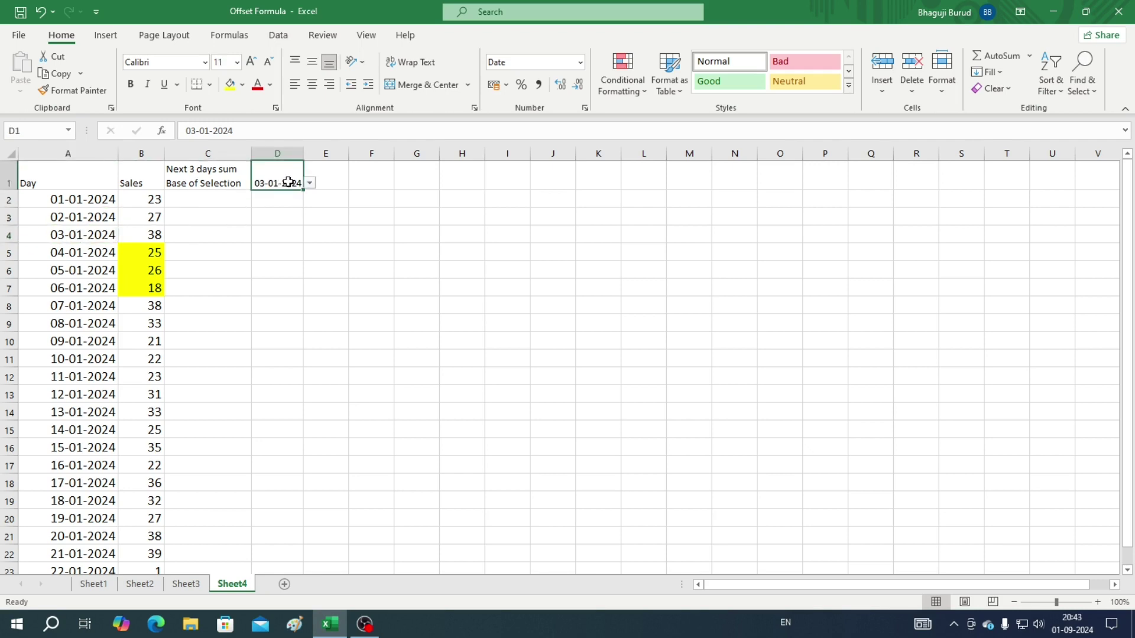
# Start a SUM and OFFSET formula in C2, using the Sales header B1 as the reference.
pyautogui.click(201, 202)
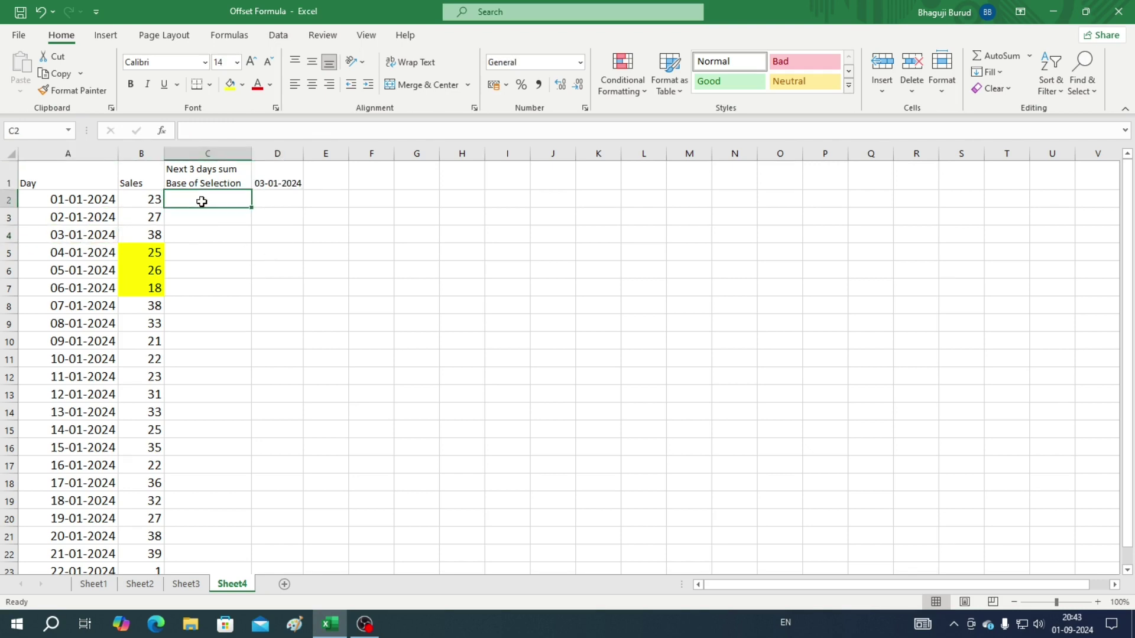
pyautogui.write('=')
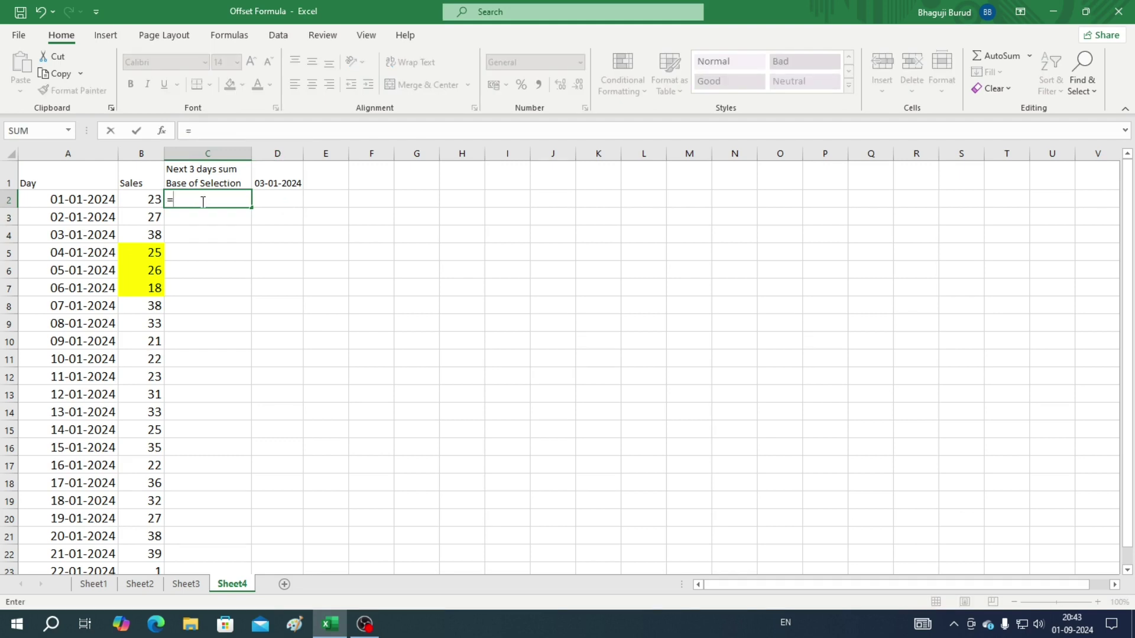
pyautogui.write('sum')
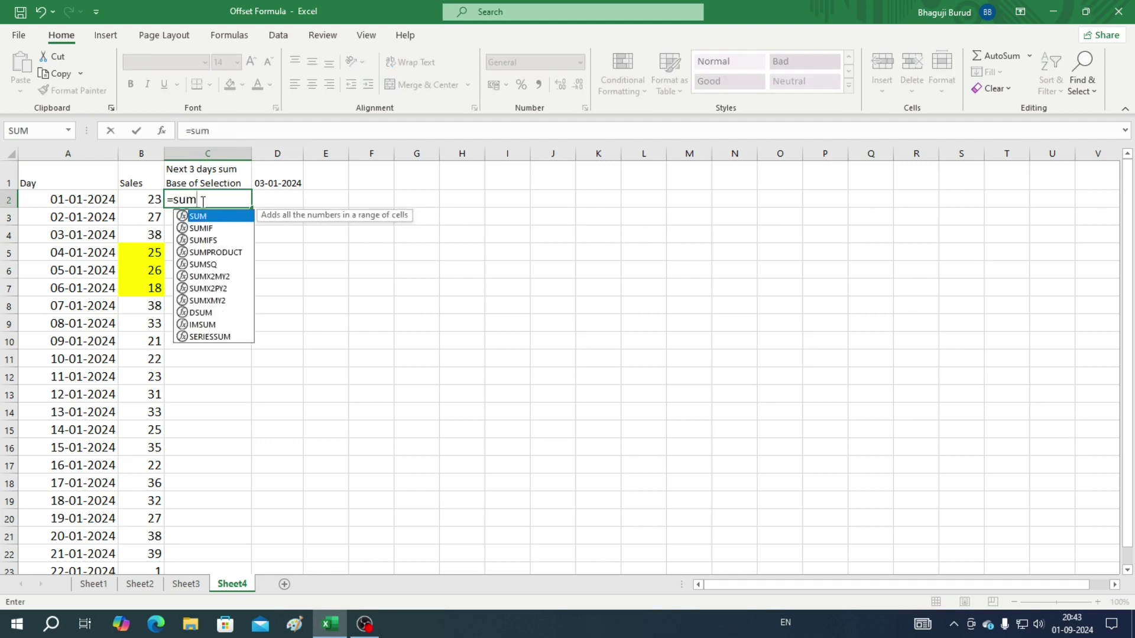
pyautogui.press('Tab')
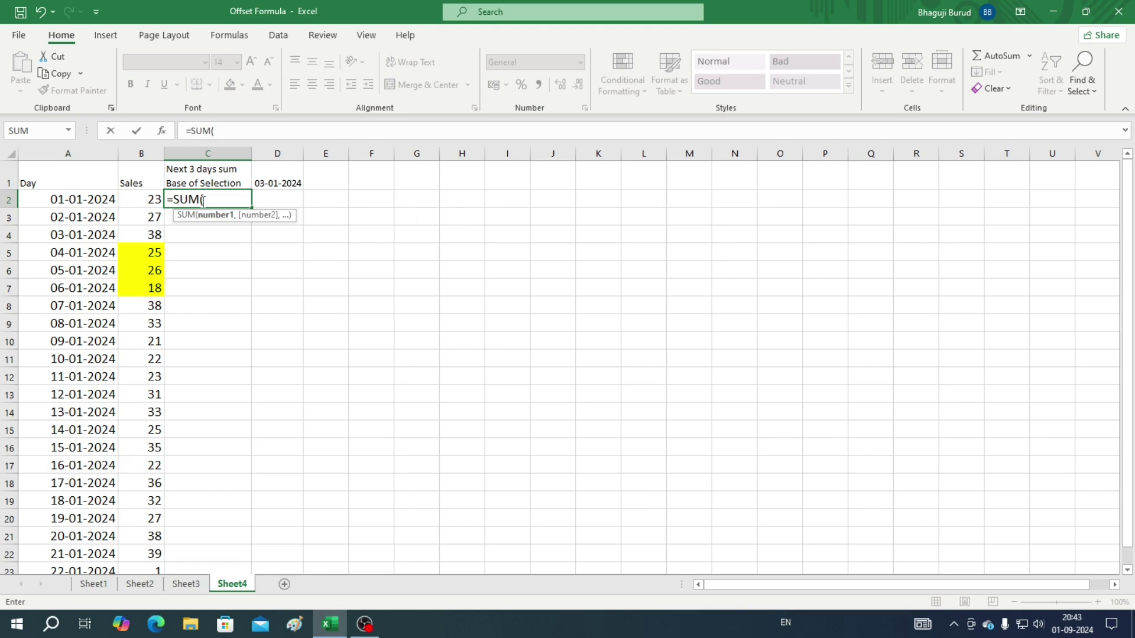
pyautogui.write('off')
pyautogui.press('Tab')
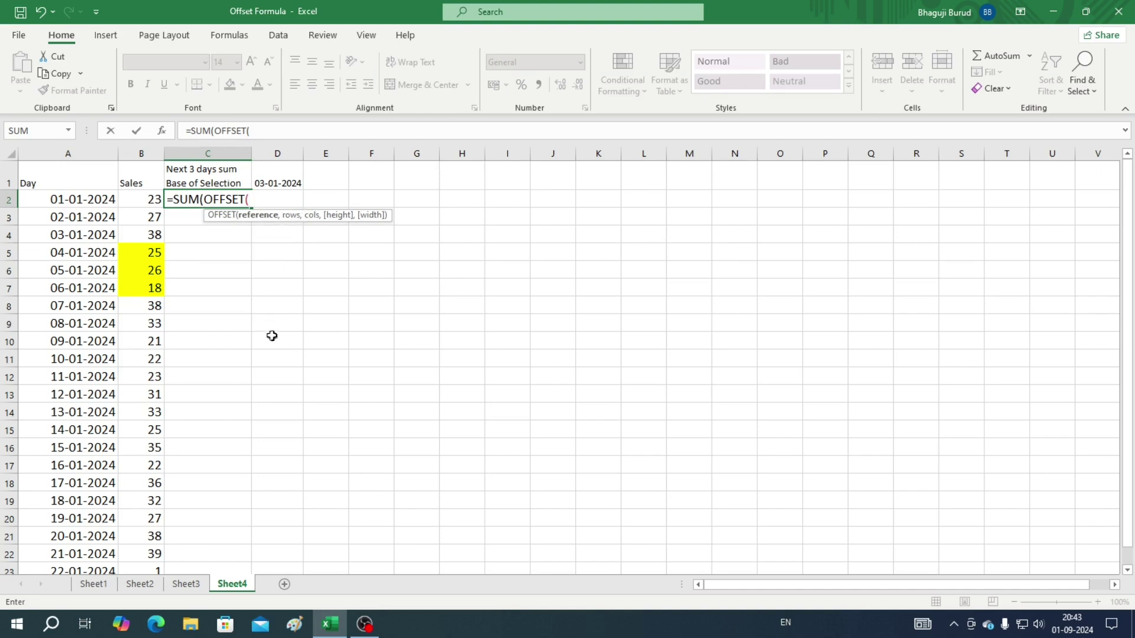
pyautogui.click(137, 182)
pyautogui.write(',')
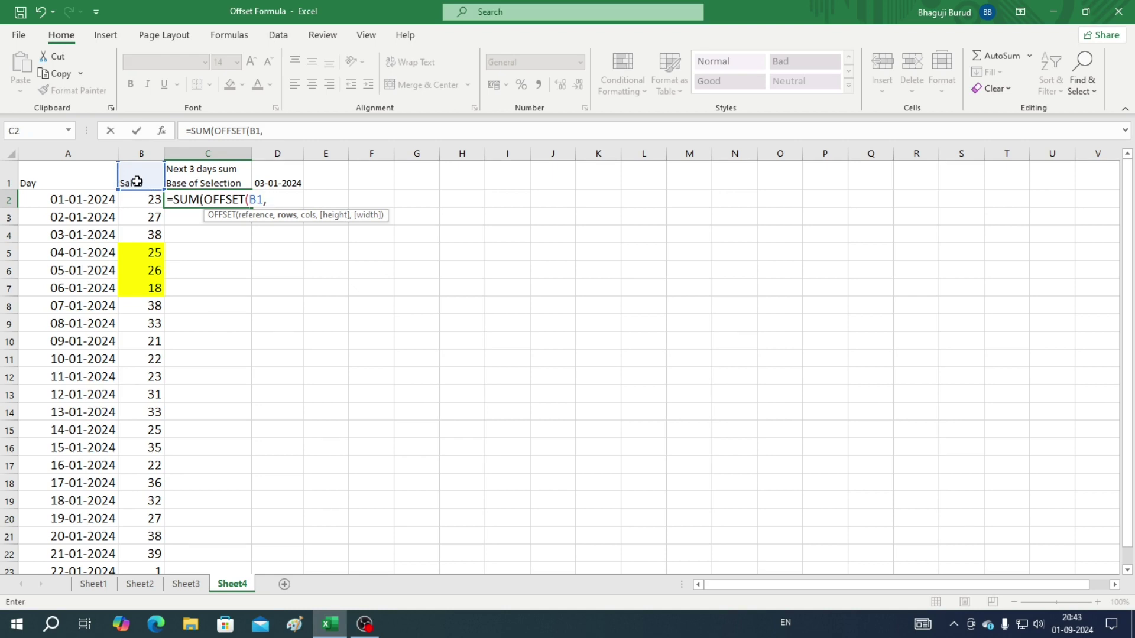
# Add MATCH(D1,A2:A45,0) as the rows argument of OFFSET in the C2 formula and review it against the dates.
pyautogui.write('MATCH(')
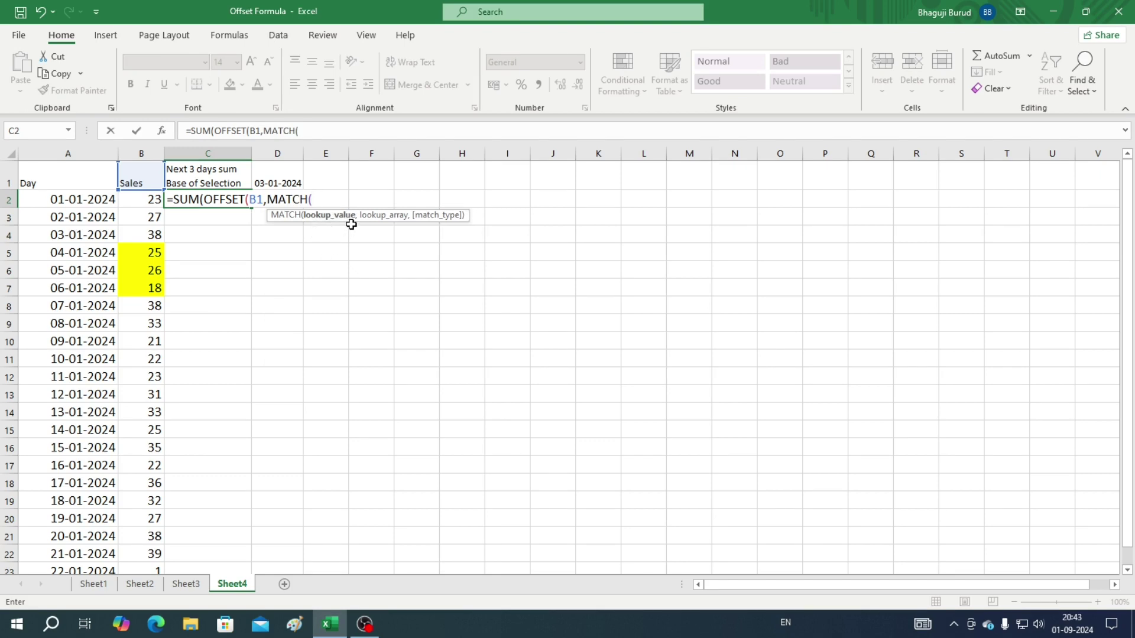
pyautogui.click(274, 180)
pyautogui.write(',')
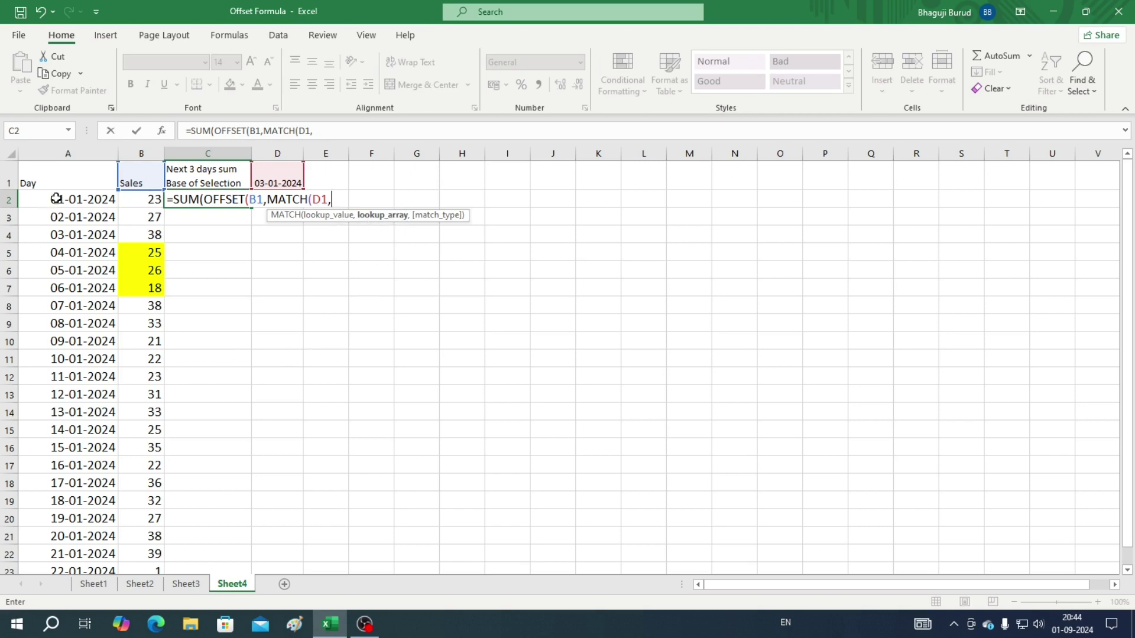
pyautogui.moveTo(73, 199); pyautogui.dragTo(81, 426)
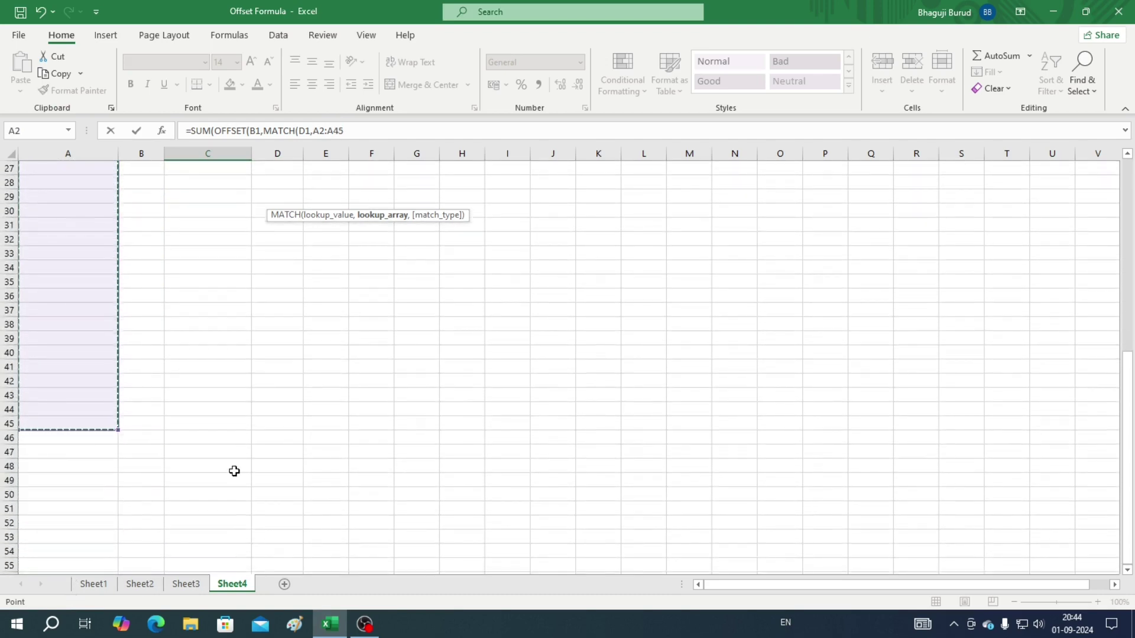
pyautogui.scroll(6, 233, 471)
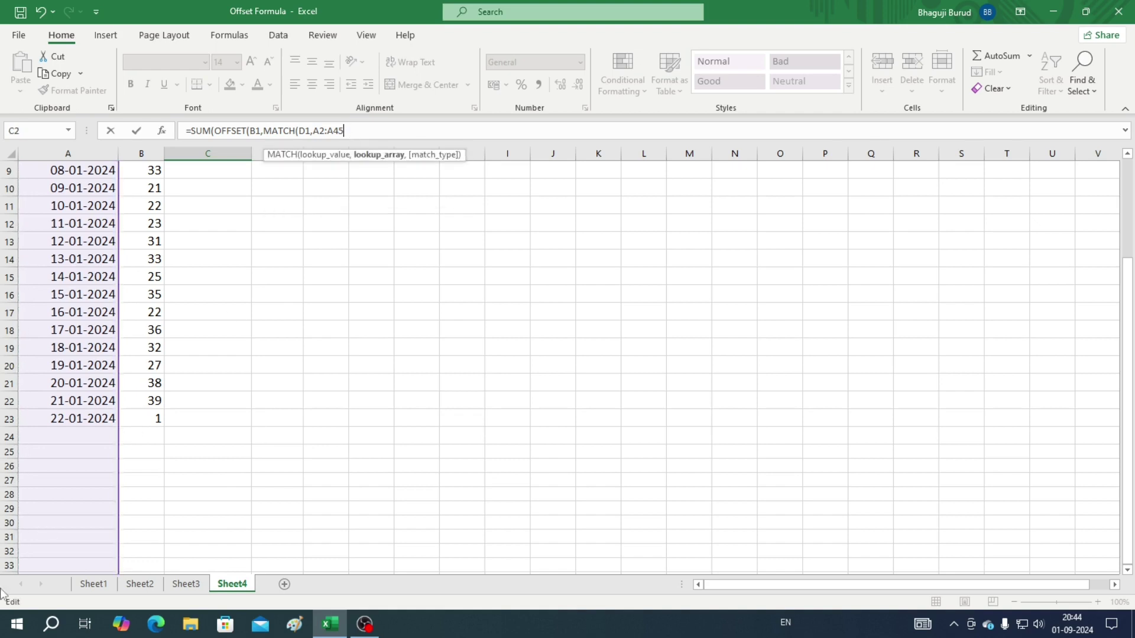
pyautogui.write(',0')
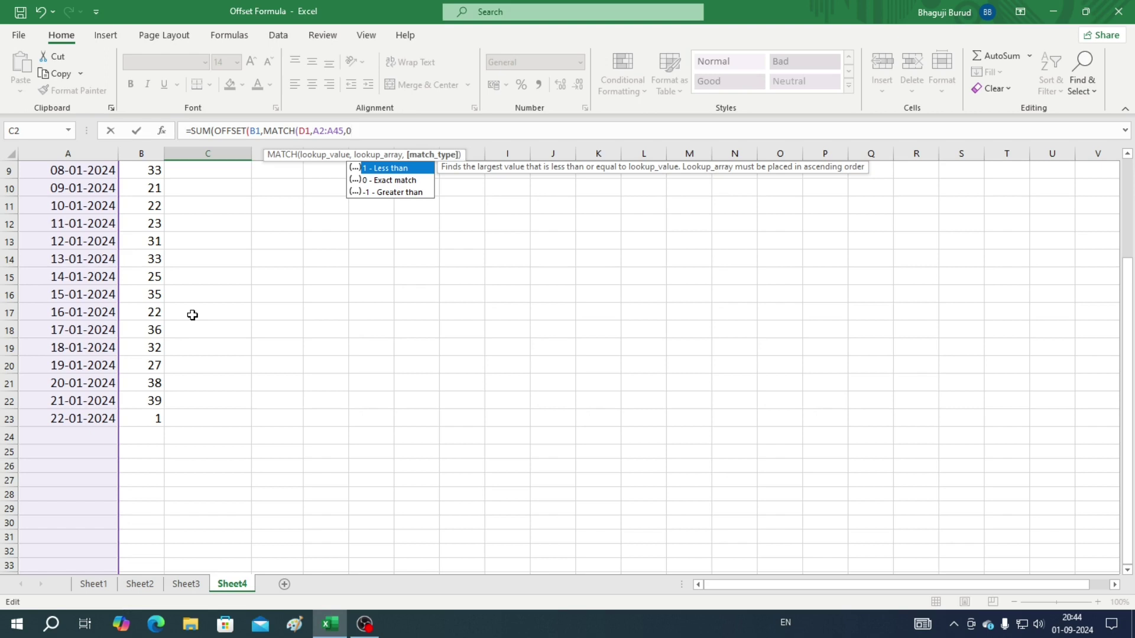
pyautogui.write(')')
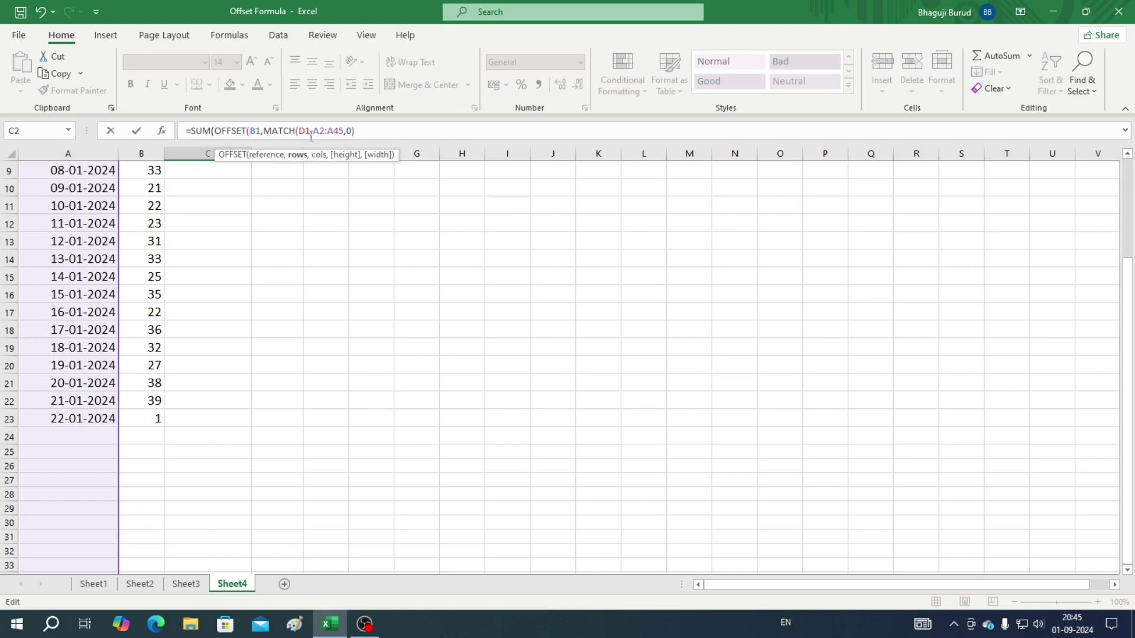
pyautogui.scroll(3, 438, 278)
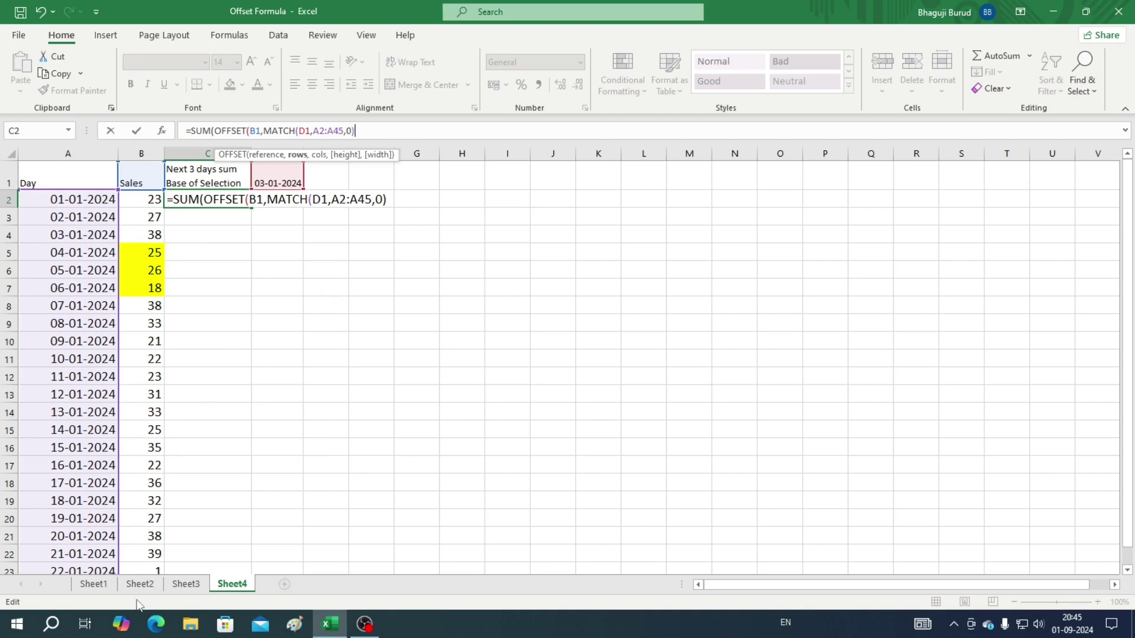
pyautogui.scroll(-1, 118, 509)
pyautogui.scroll(1, 121, 509)
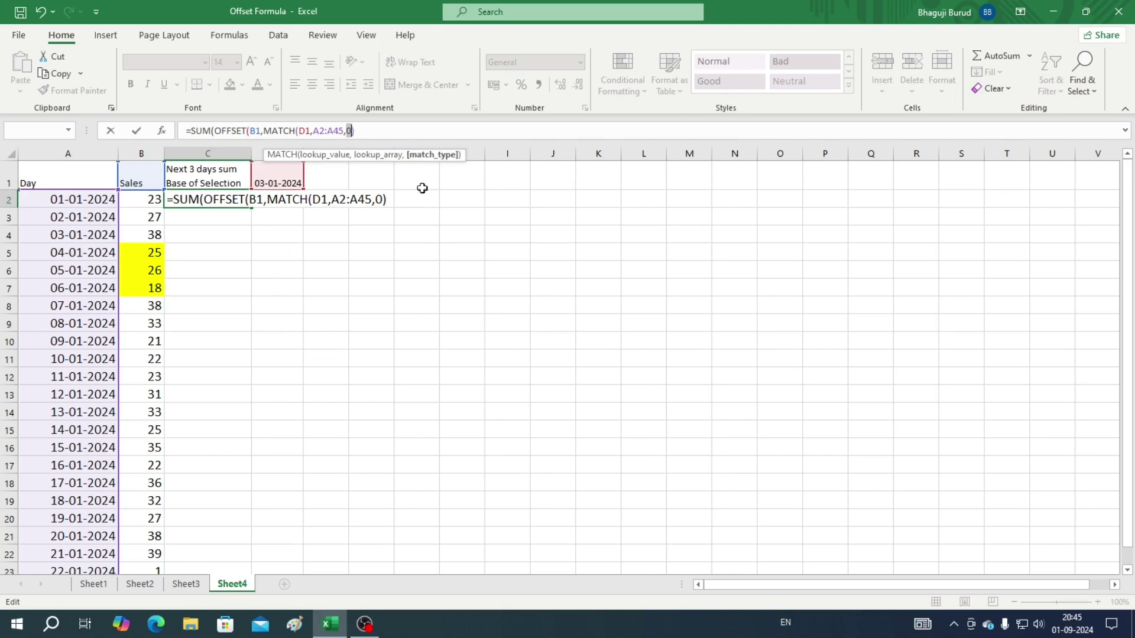
# Complete the C2 formula by adding +1 to the MATCH rows argument, with 0 columns, a height of 3 and a width of 1.
pyautogui.click(408, 131)
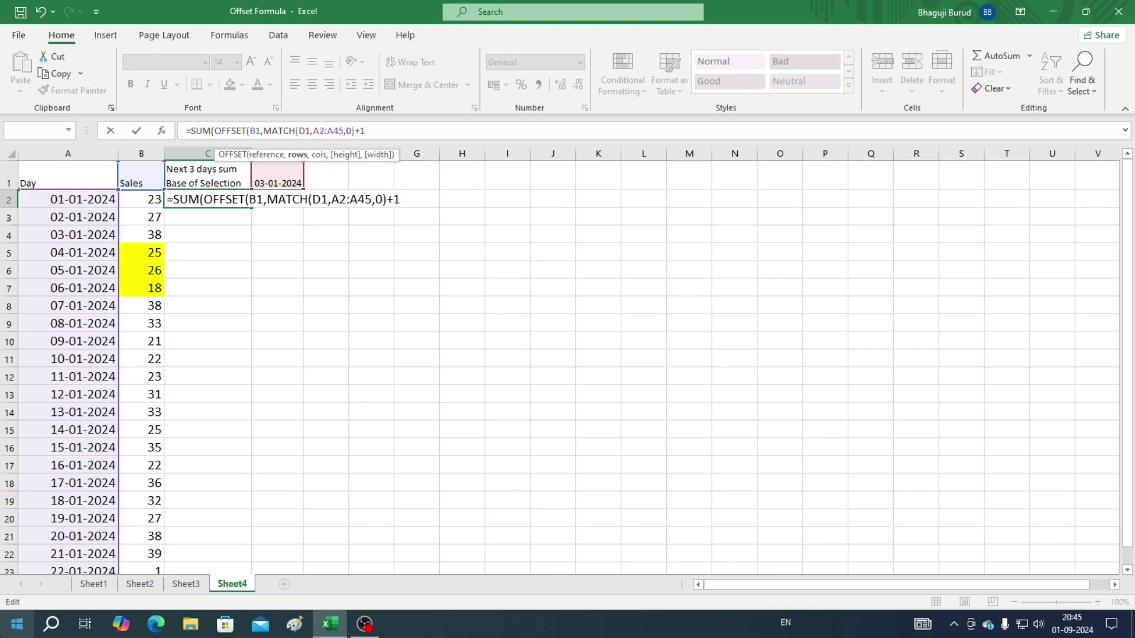
pyautogui.write(',')
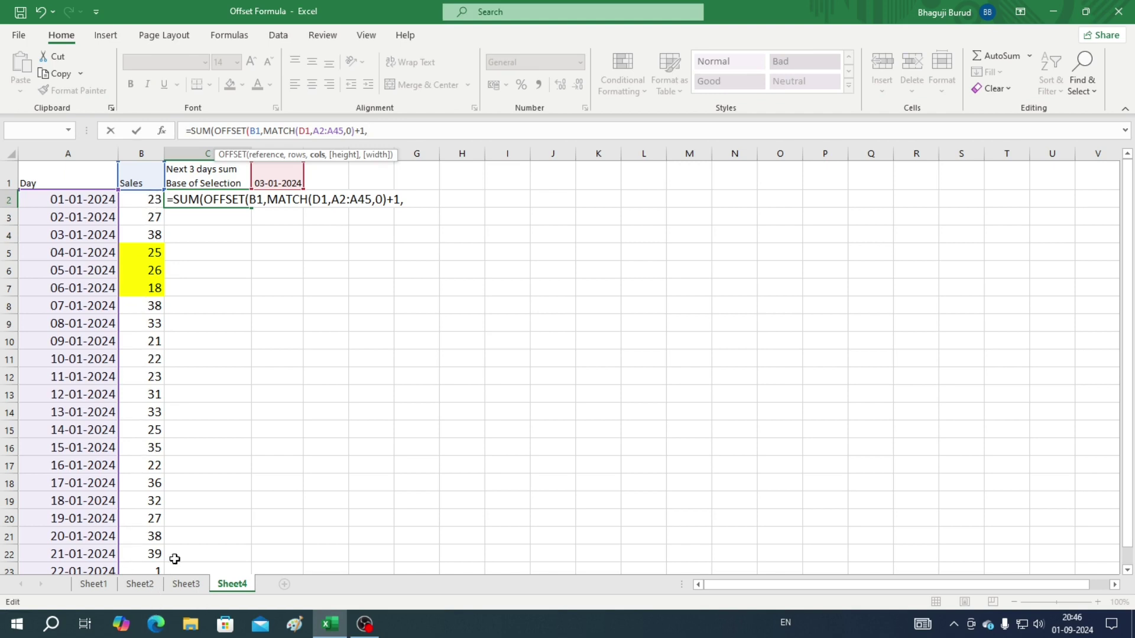
pyautogui.write('0,')
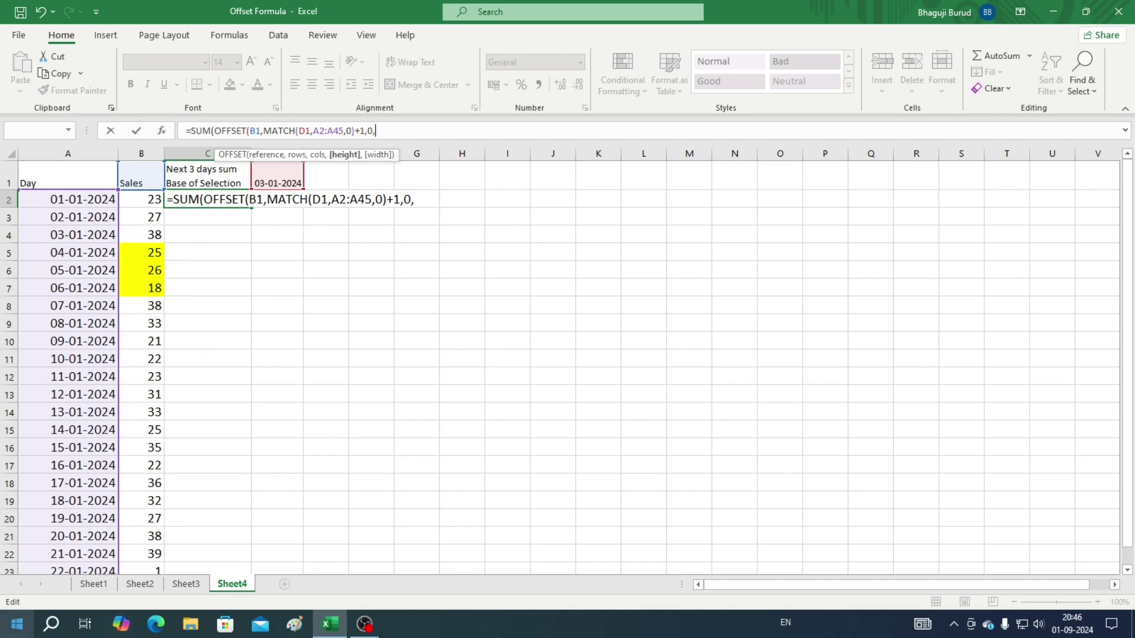
pyautogui.write('3,1')
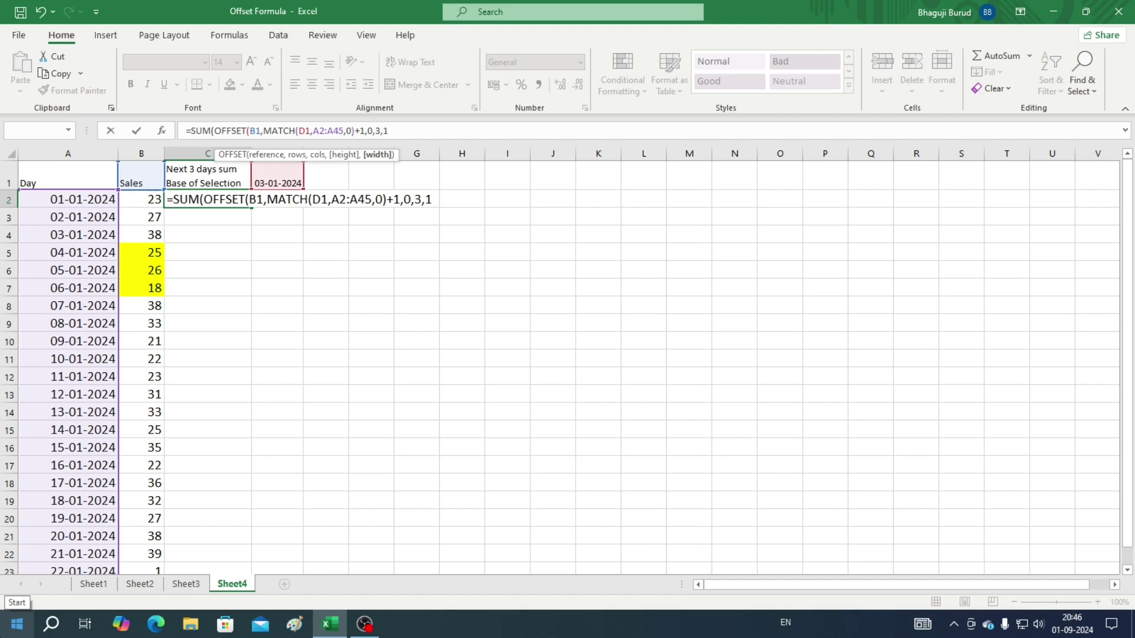
pyautogui.press('Return')
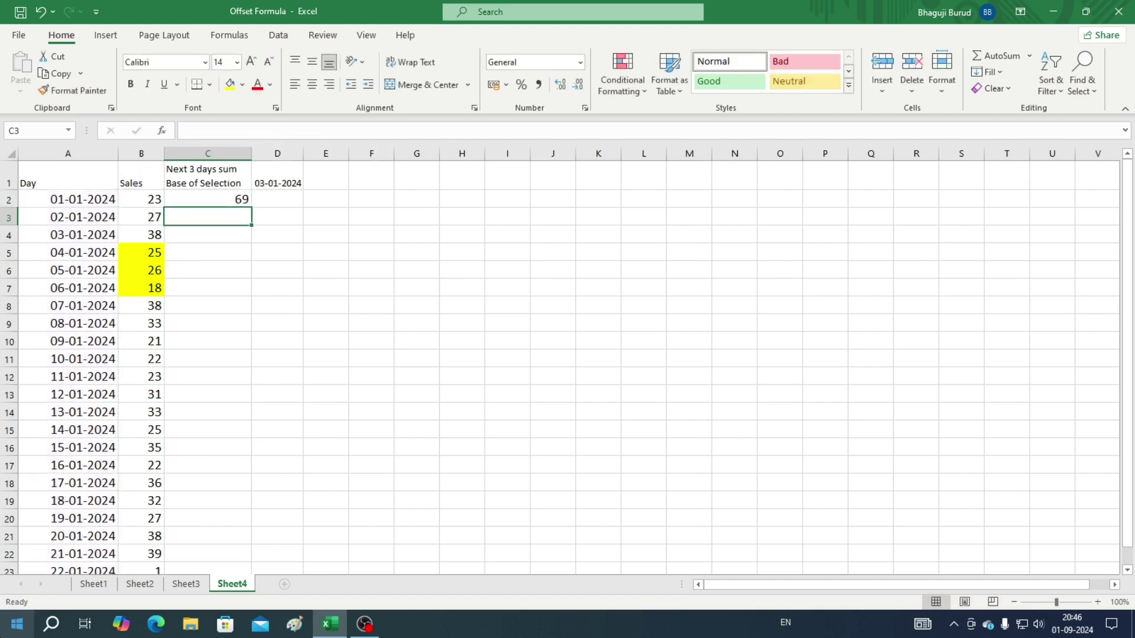
pyautogui.click(223, 199)
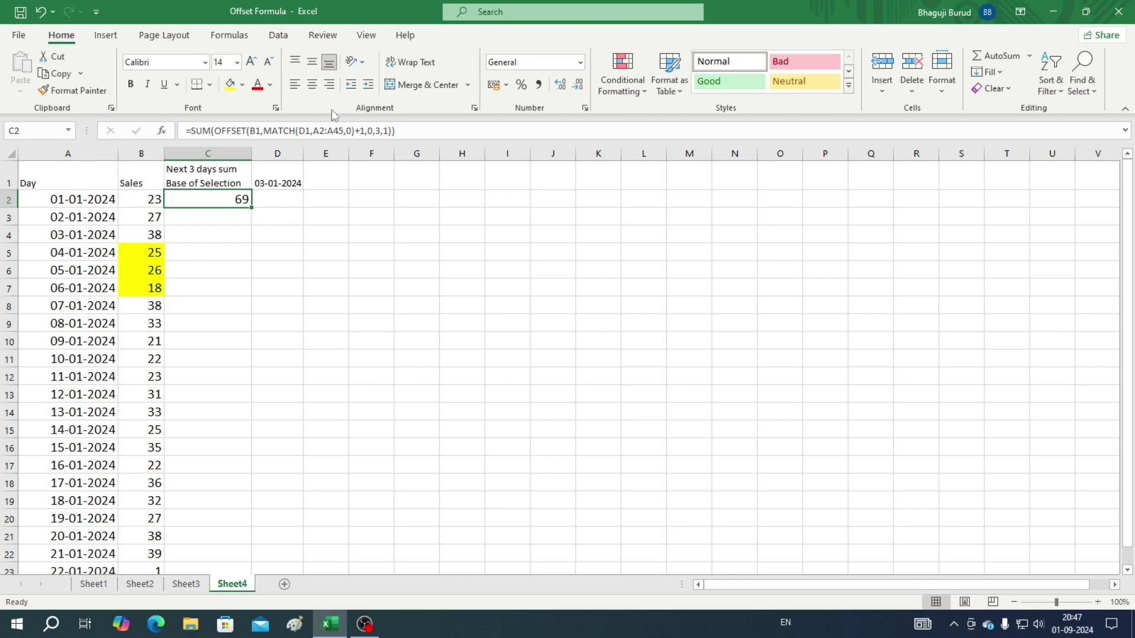
# Choose 06-01-2024 as the date in D1 and check the C2 total against the sum of B8:B10.
pyautogui.click(291, 183)
pyautogui.click(310, 184)
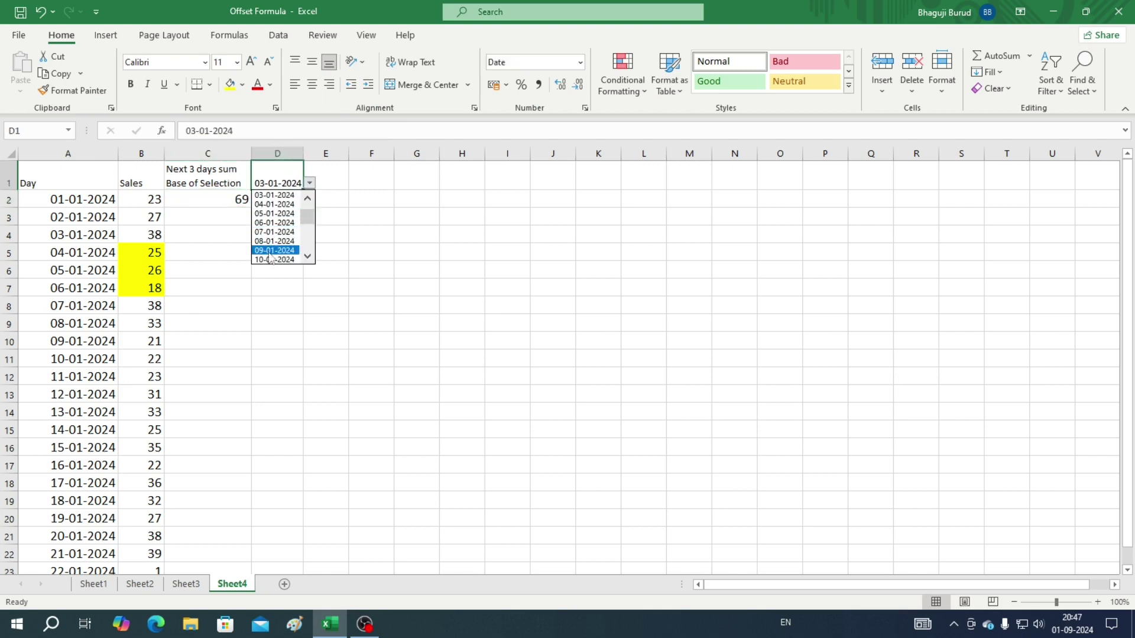
pyautogui.click(275, 227)
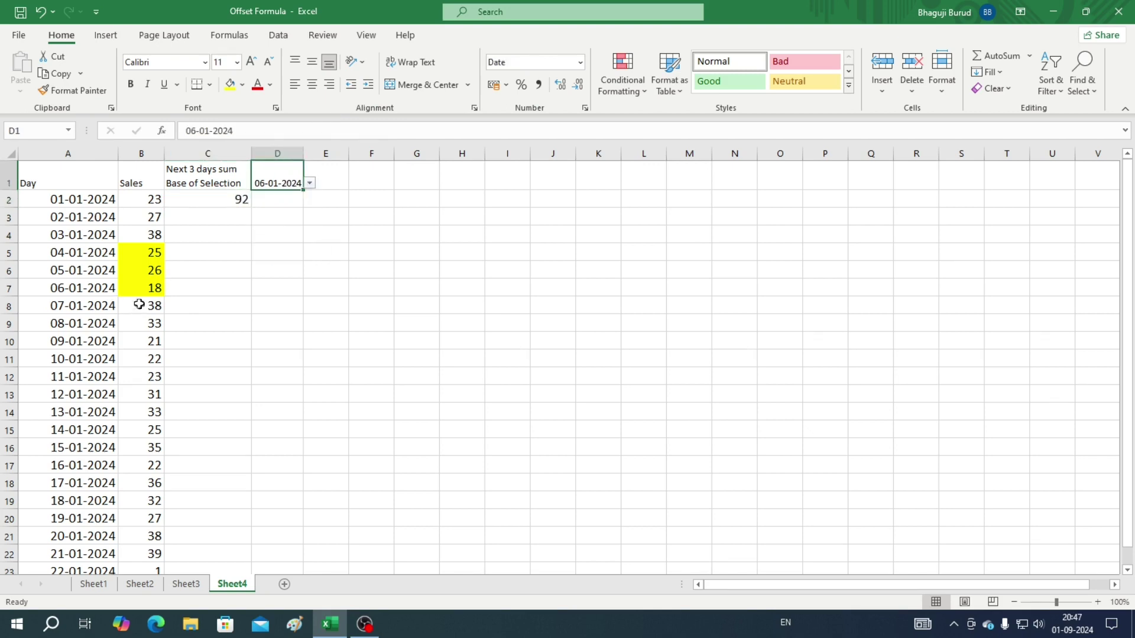
pyautogui.click(155, 289)
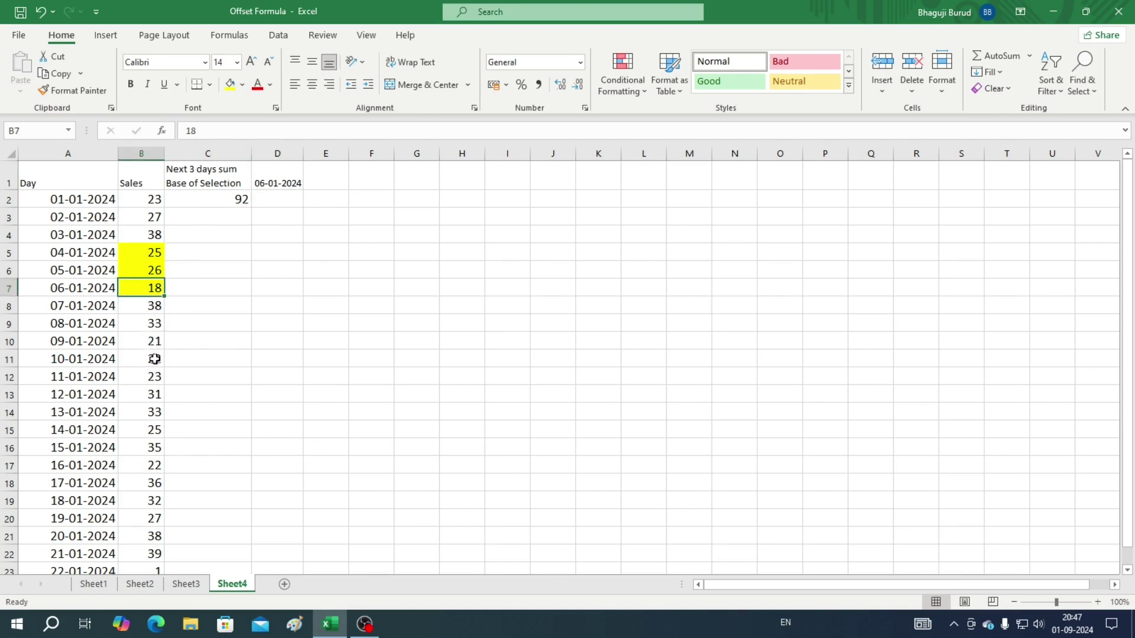
pyautogui.click(157, 305)
pyautogui.moveTo(156, 305); pyautogui.dragTo(157, 341)
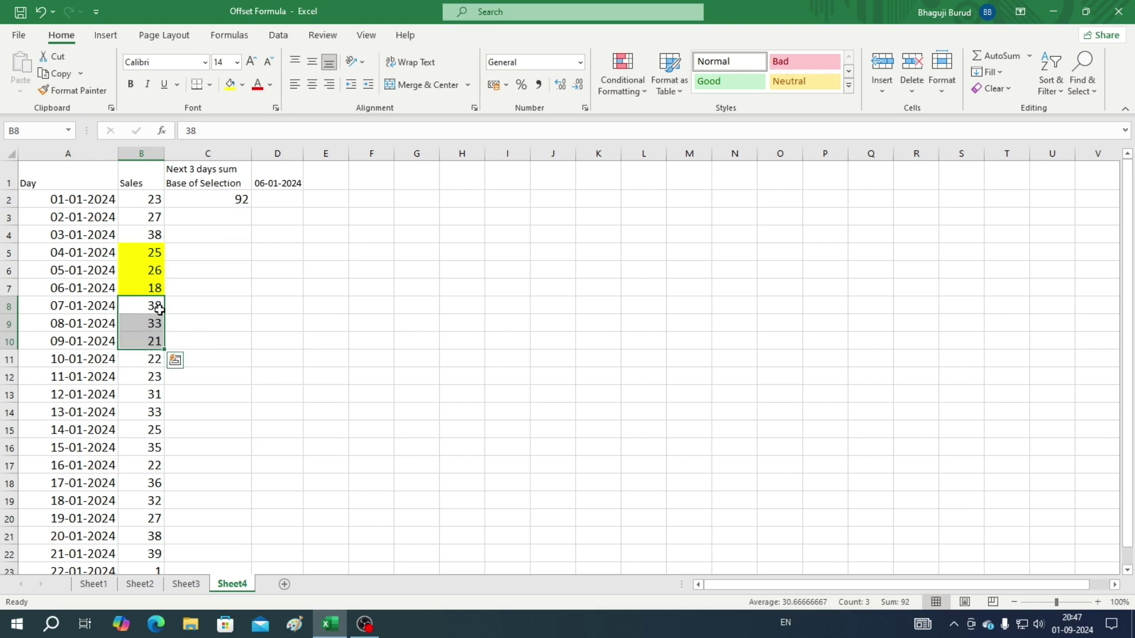
pyautogui.click(235, 200)
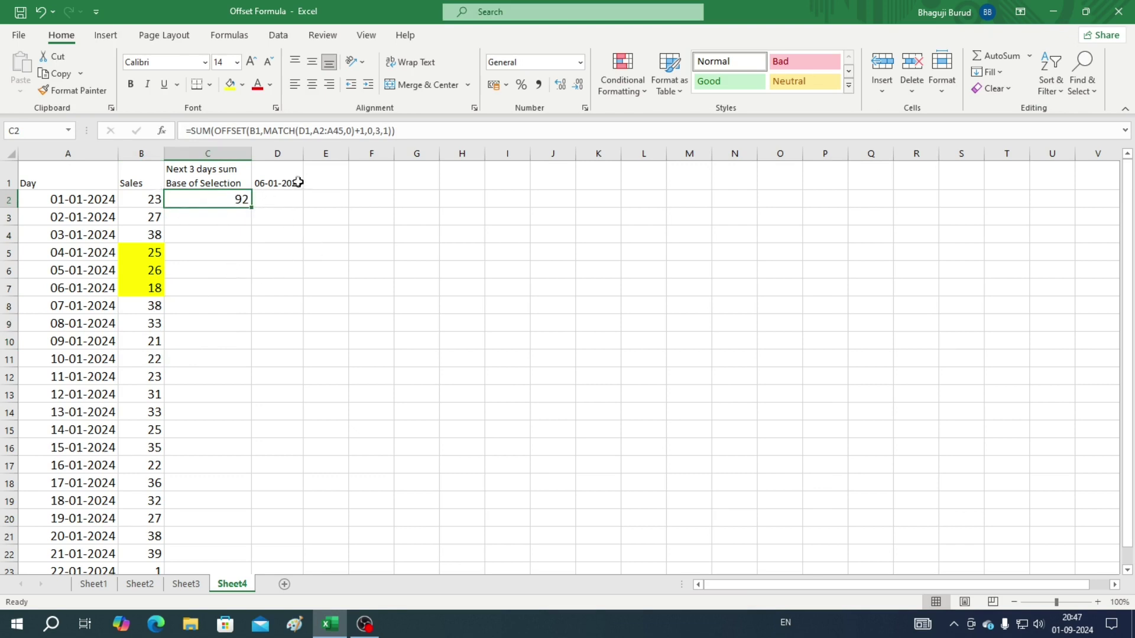
# Set the OFFSET height argument in the C2 formula to 5 so it totals five days after the date in D1.
pyautogui.click(298, 183)
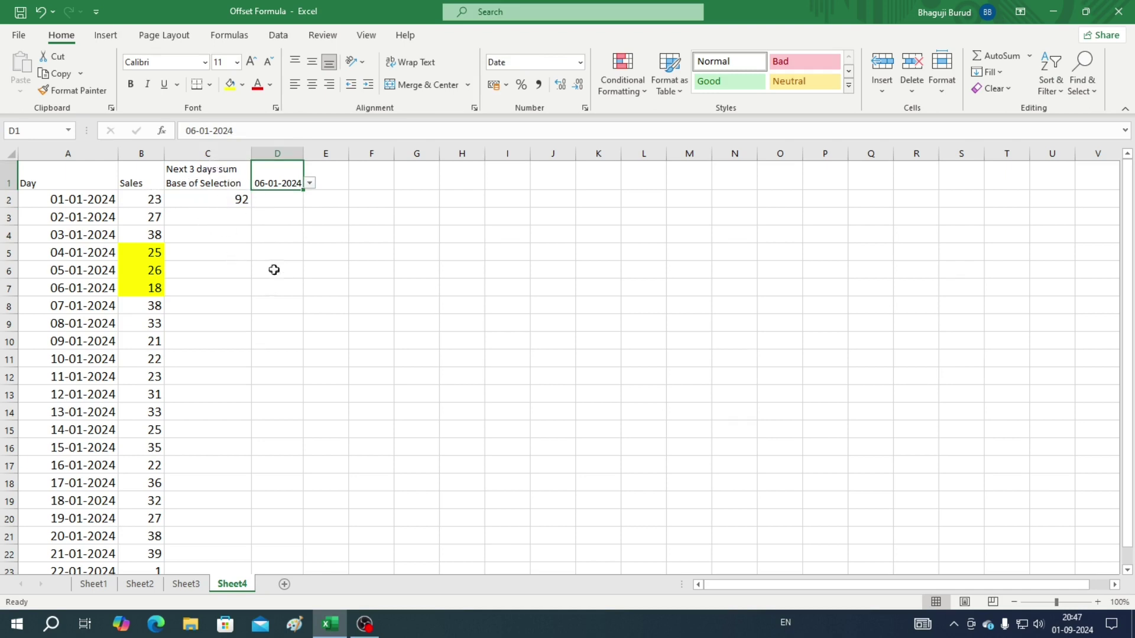
pyautogui.press('Down')
pyautogui.press('Left')
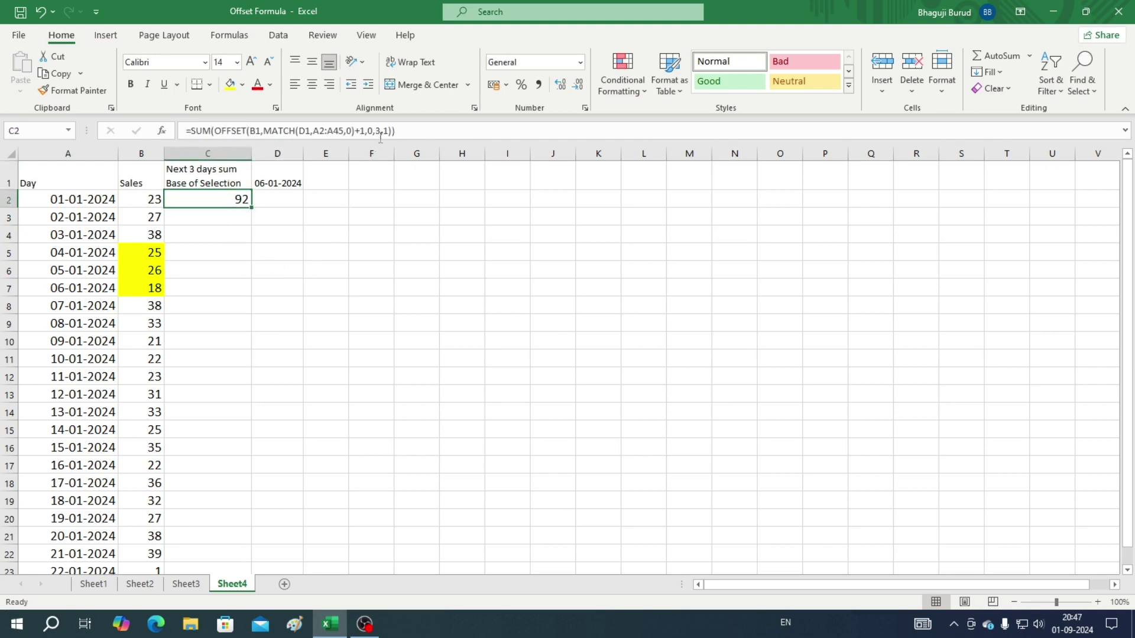
pyautogui.click(380, 132)
pyautogui.press('BackSpace')
pyautogui.write('5')
pyautogui.press('Return')
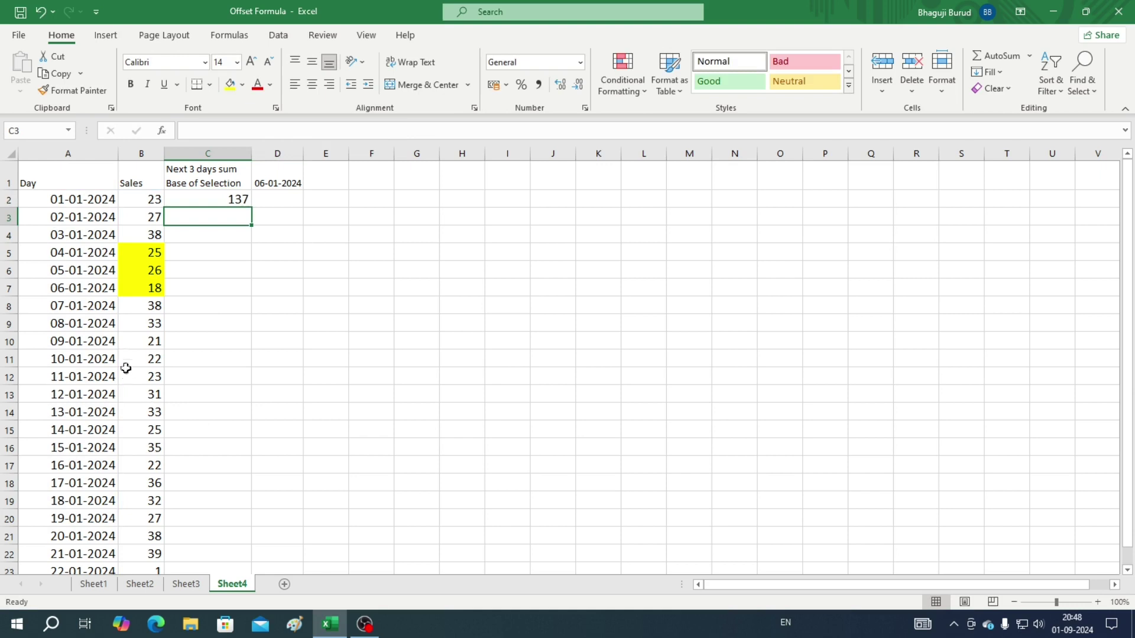
# Check the five-day total in C2 against the sum of sales in B8:B12 and review its formula.
pyautogui.click(155, 286)
pyautogui.moveTo(145, 306); pyautogui.dragTo(144, 378)
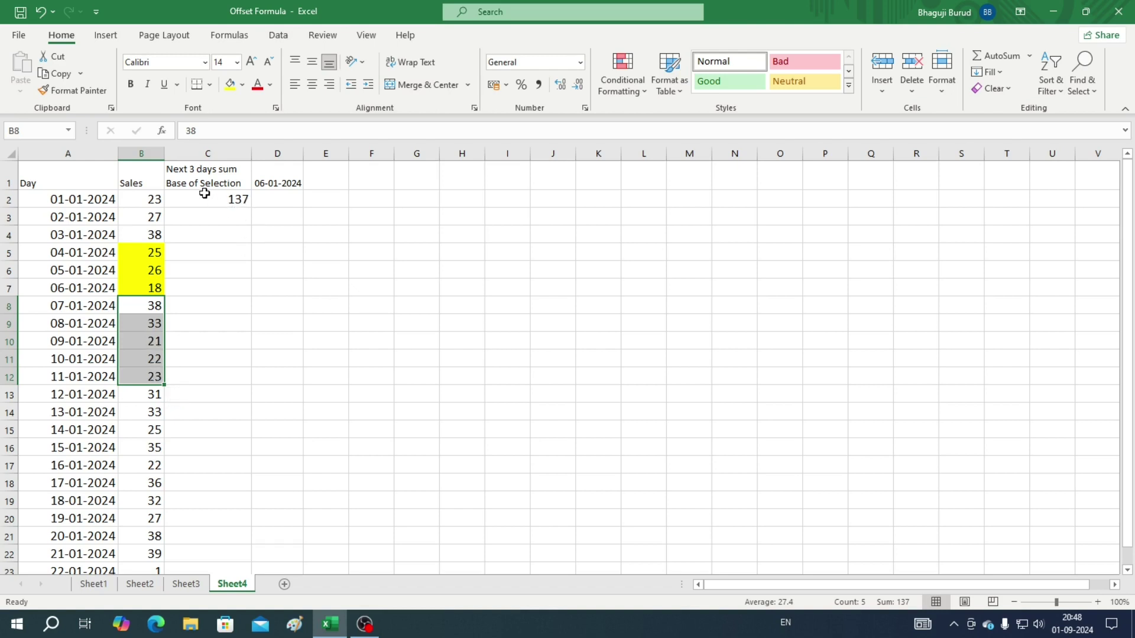
pyautogui.click(407, 329)
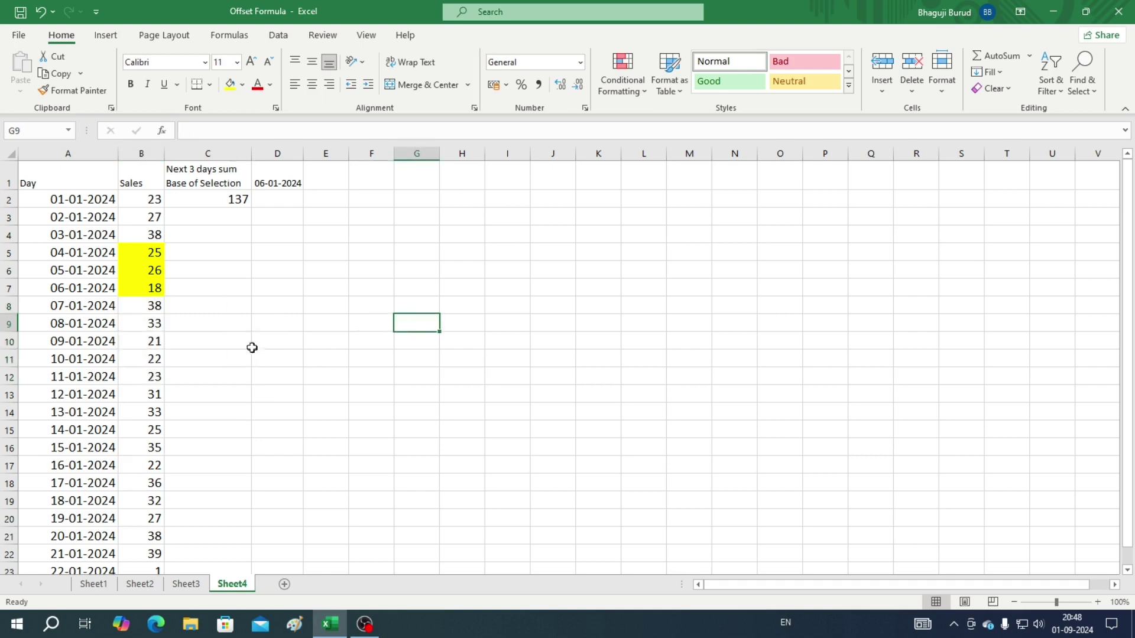
pyautogui.click(216, 198)
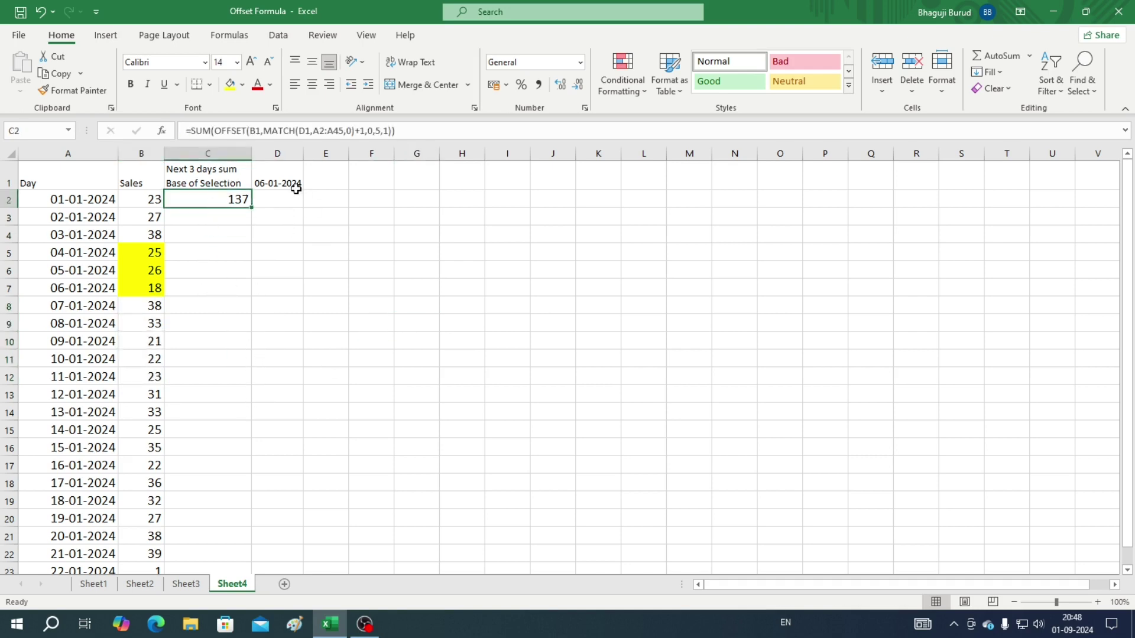